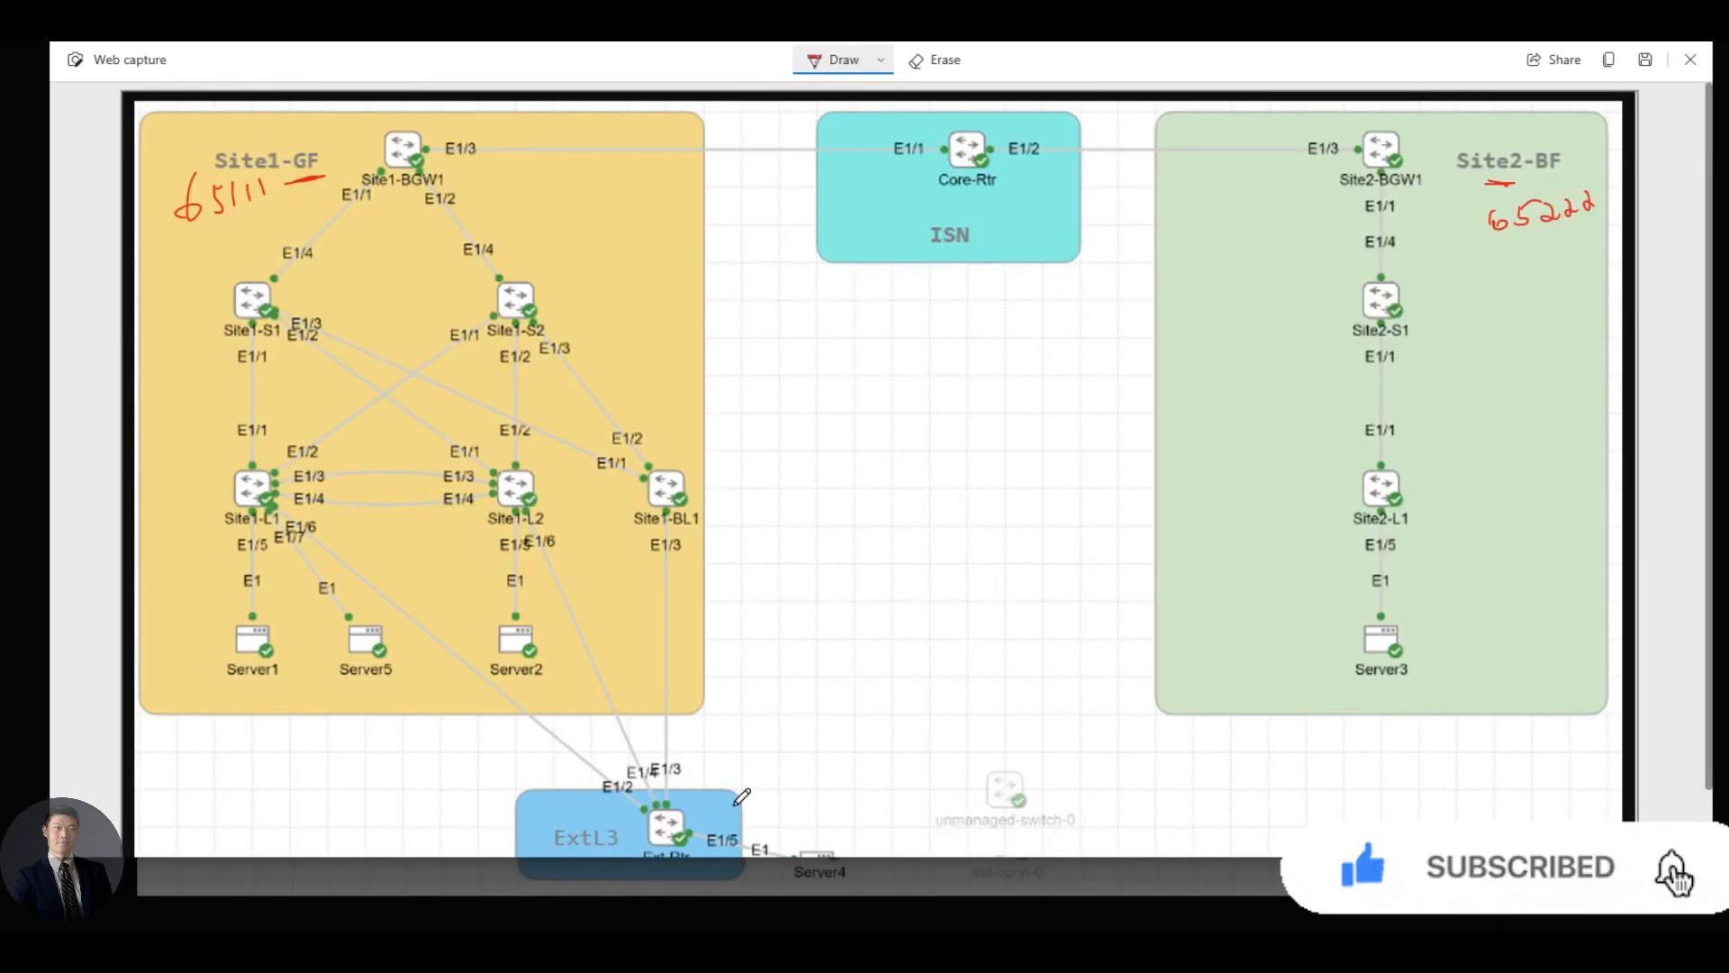
- Underline the Site1-GF (65111) and Site2-BF (65222) labels in red on the captured diagram
{"action": "scroll", "coordinate": [773, 744], "scroll_direction": "down", "scroll_amount": 1}
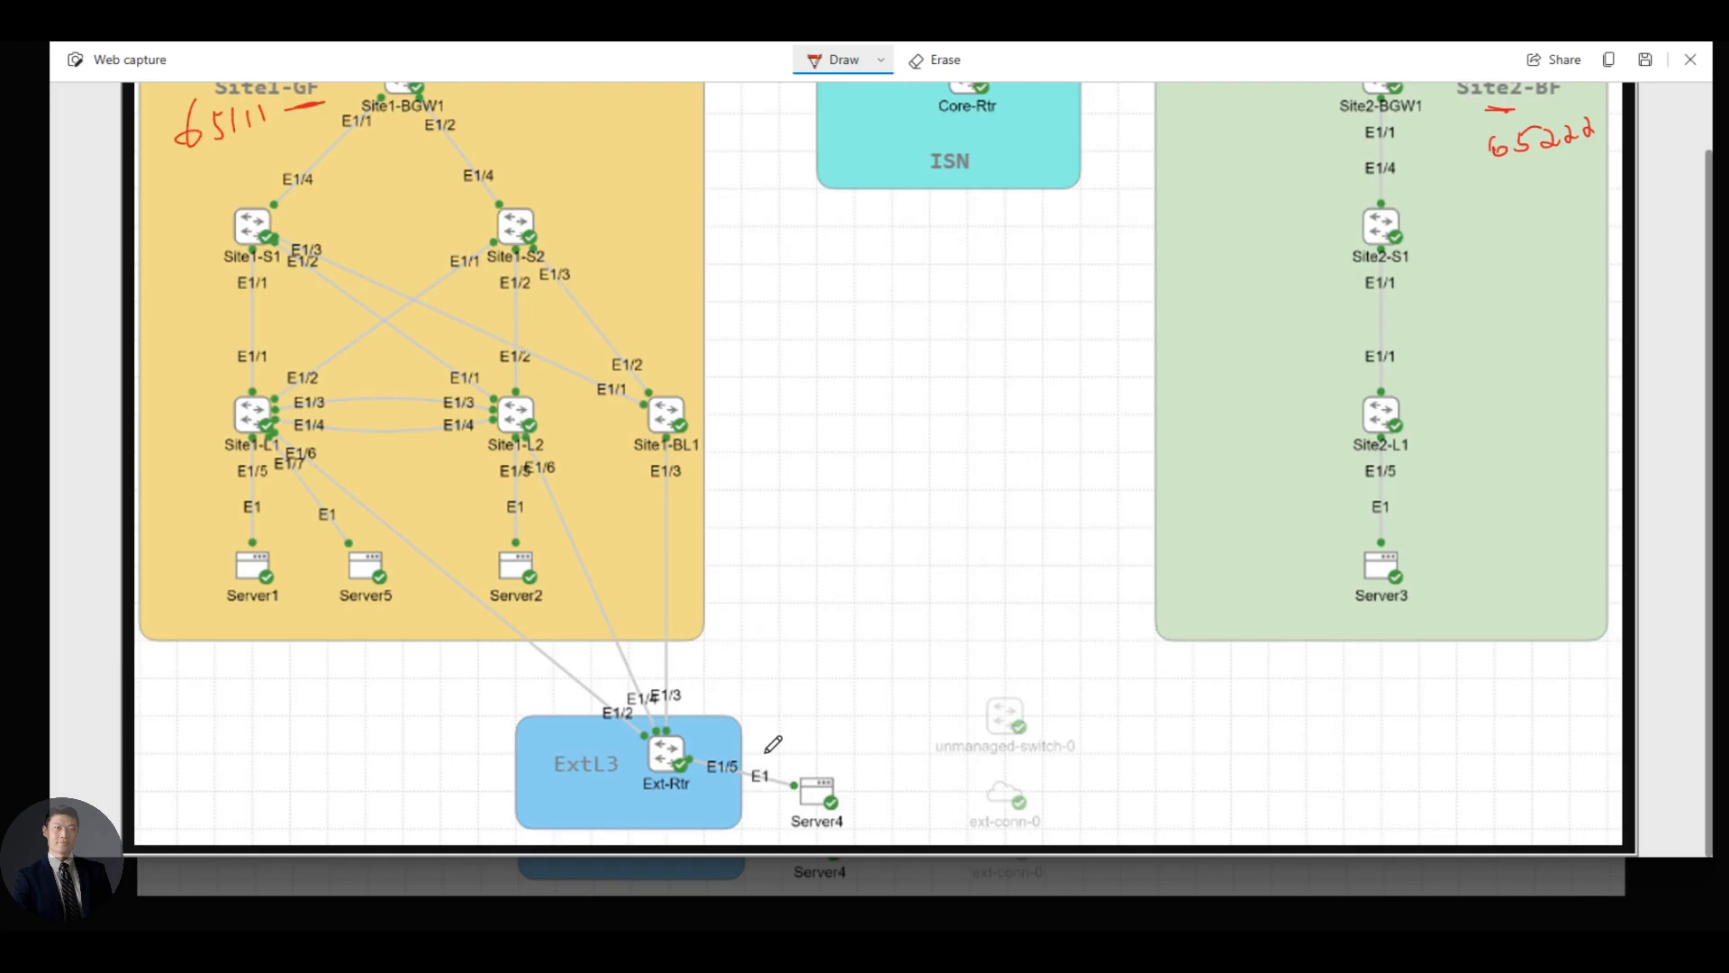
{"action": "scroll", "coordinate": [573, 474], "scroll_direction": "up", "scroll_amount": 2}
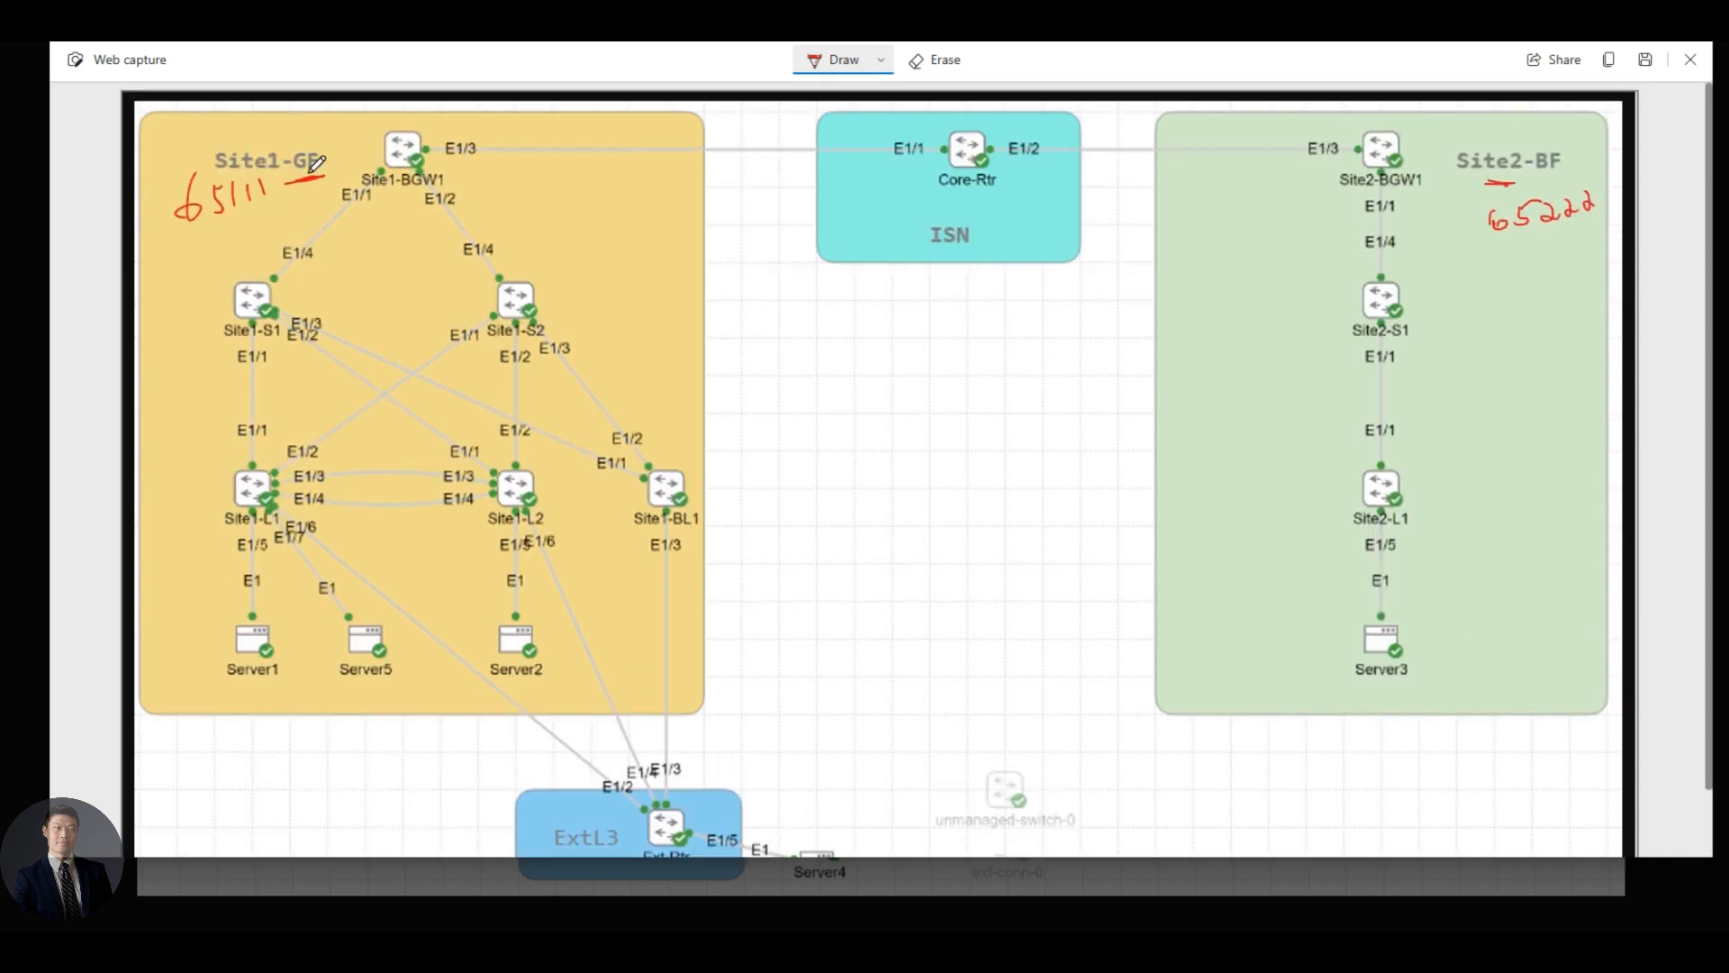
{"action": "left_click_drag", "start_coordinate": [338, 173], "coordinate": [349, 174]}
{"action": "mouse_move", "coordinate": [1526, 183]}
{"action": "left_mouse_down"}
{"action": "mouse_move", "coordinate": [1547, 179]}
{"action": "mouse_move", "coordinate": [1487, 184]}
{"action": "left_mouse_up"}
{"action": "scroll", "coordinate": [495, 540], "scroll_direction": "down", "scroll_amount": 1}
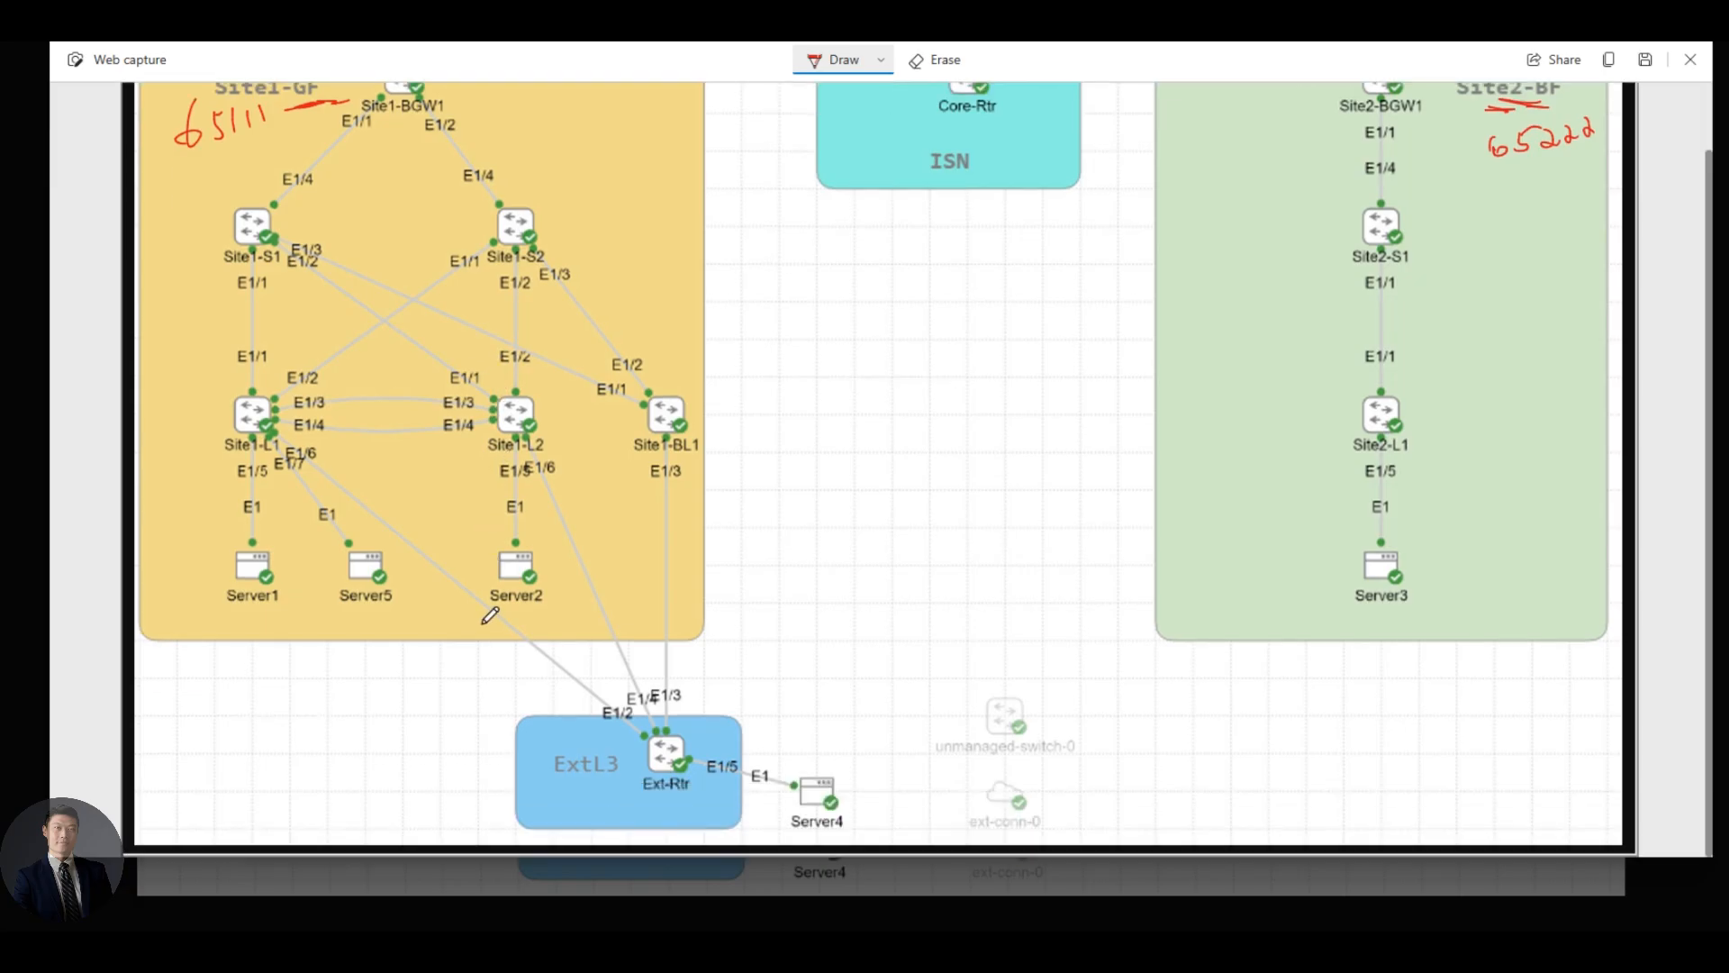
- Mark Site1-BL1 'out of fabric', underline ExtL3, and draw a red arrow down to it
{"action": "left_click_drag", "start_coordinate": [671, 456], "coordinate": [708, 455]}
{"action": "mouse_move", "coordinate": [702, 493]}
{"action": "left_mouse_down"}
{"action": "mouse_move", "coordinate": [737, 461]}
{"action": "mouse_move", "coordinate": [733, 482]}
{"action": "mouse_move", "coordinate": [794, 447]}
{"action": "mouse_move", "coordinate": [820, 470]}
{"action": "mouse_move", "coordinate": [897, 420]}
{"action": "mouse_move", "coordinate": [911, 430]}
{"action": "left_mouse_up"}
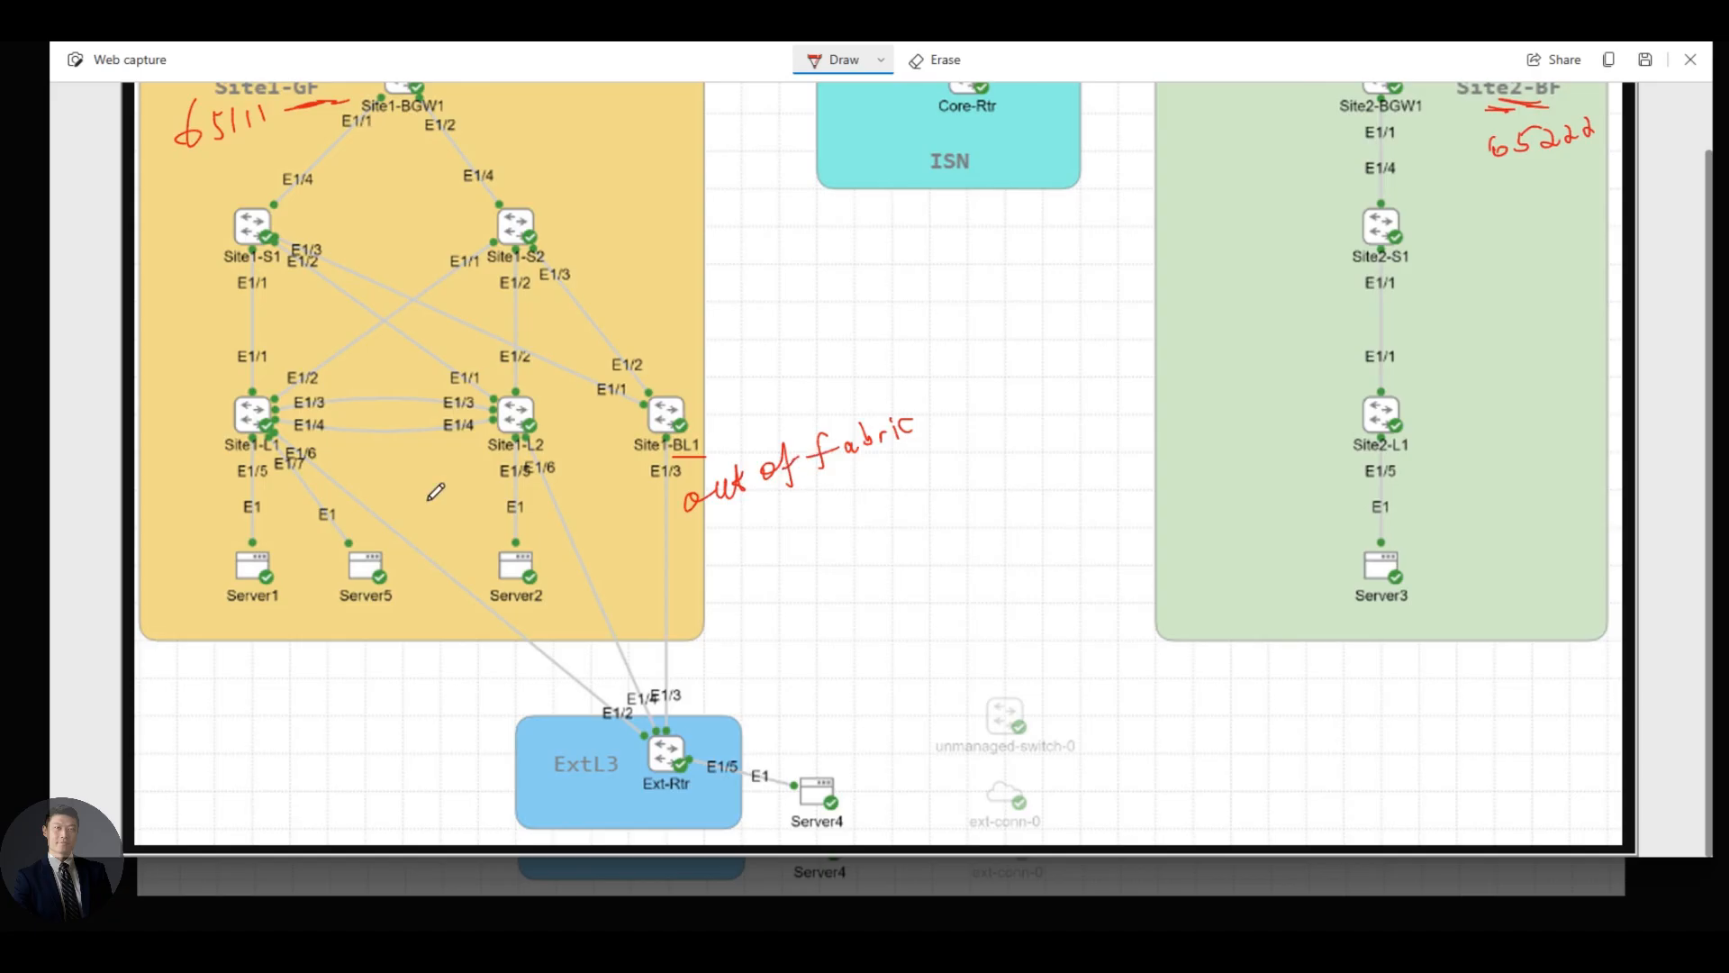
{"action": "mouse_move", "coordinate": [543, 786]}
{"action": "left_mouse_down"}
{"action": "mouse_move", "coordinate": [610, 774]}
{"action": "mouse_move", "coordinate": [600, 793]}
{"action": "left_mouse_up"}
{"action": "left_click_drag", "start_coordinate": [709, 602], "coordinate": [708, 682]}
{"action": "left_click_drag", "start_coordinate": [708, 682], "coordinate": [726, 658]}
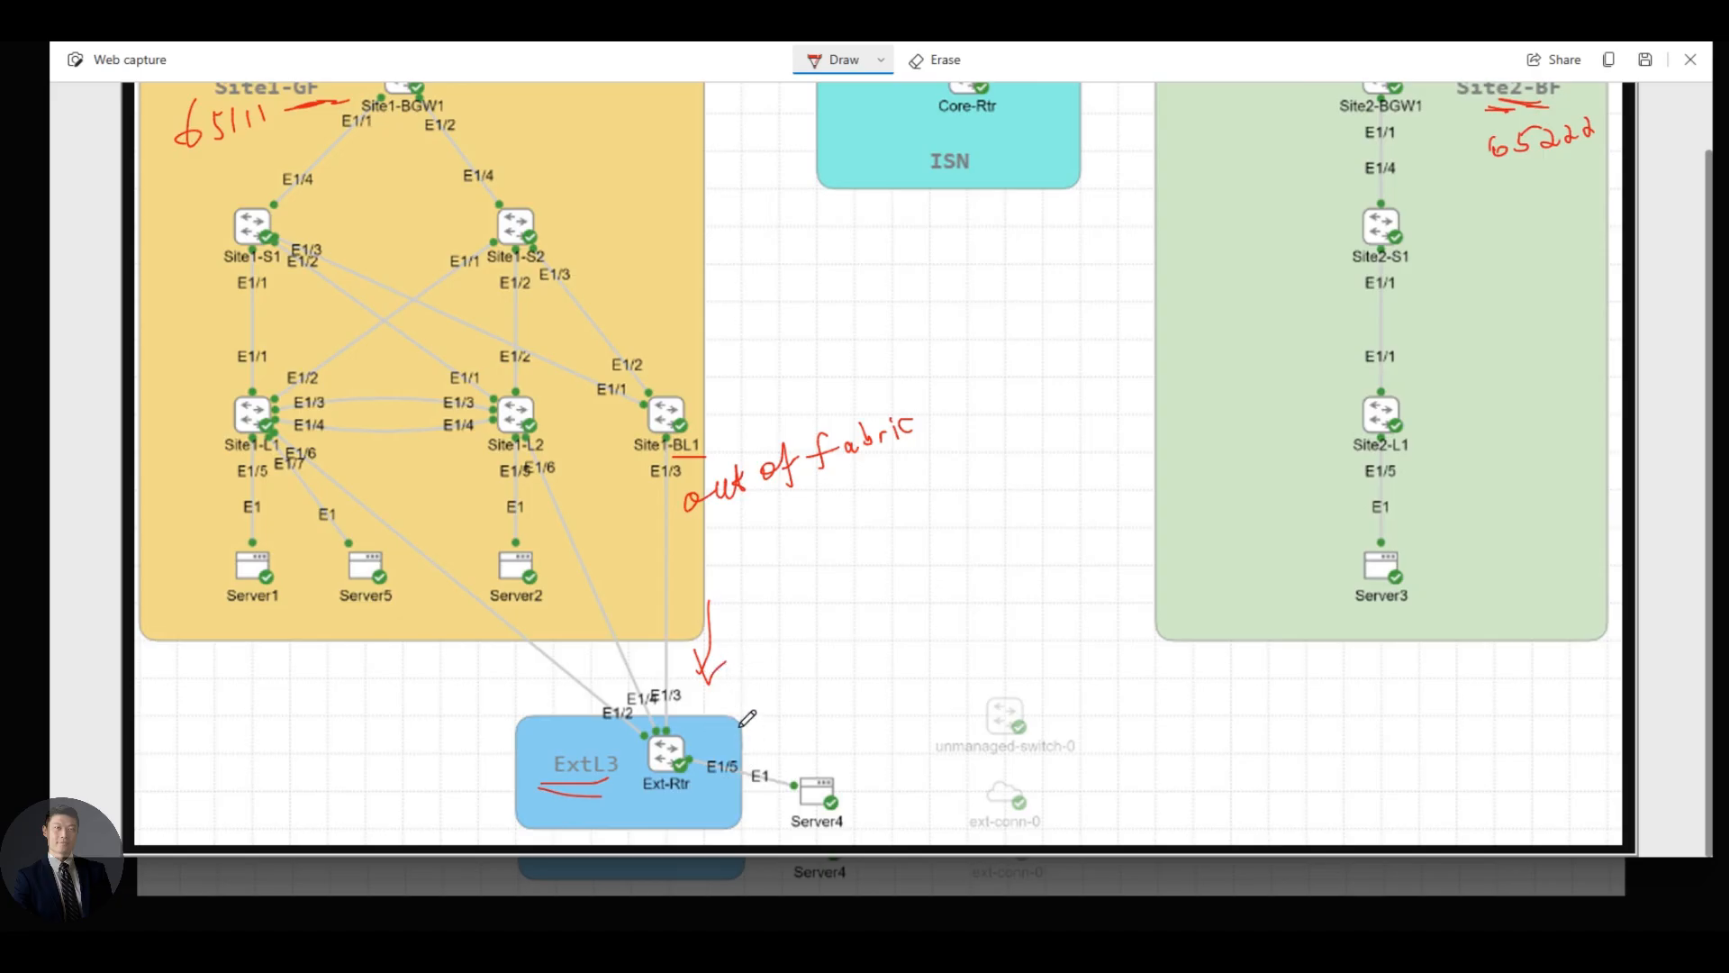
- Jot router model notes (N9K, ASR9K) beside Ext-Rtr and Server4 on the diagram
{"action": "mouse_move", "coordinate": [735, 737]}
{"action": "left_mouse_down"}
{"action": "mouse_move", "coordinate": [765, 719]}
{"action": "mouse_move", "coordinate": [771, 748]}
{"action": "mouse_move", "coordinate": [809, 716]}
{"action": "mouse_move", "coordinate": [819, 743]}
{"action": "mouse_move", "coordinate": [839, 740]}
{"action": "mouse_move", "coordinate": [906, 710]}
{"action": "left_mouse_up"}
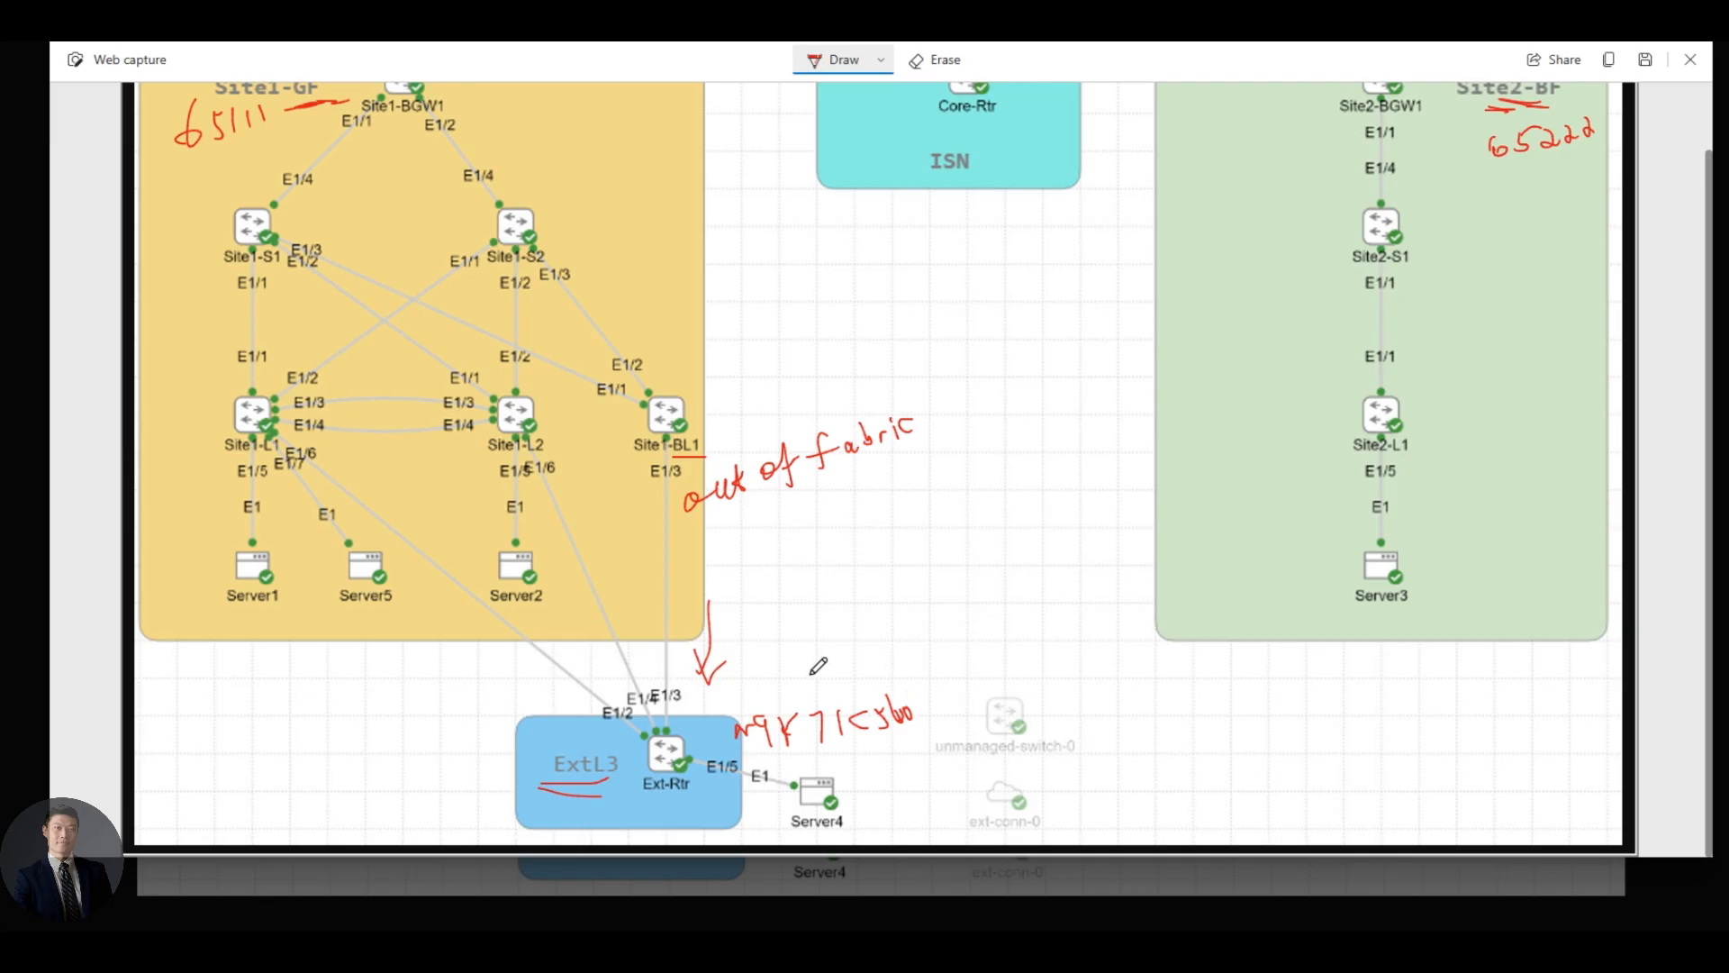
{"action": "mouse_move", "coordinate": [793, 777]}
{"action": "left_mouse_down"}
{"action": "mouse_move", "coordinate": [804, 751]}
{"action": "mouse_move", "coordinate": [816, 772]}
{"action": "mouse_move", "coordinate": [874, 764]}
{"action": "mouse_move", "coordinate": [887, 776]}
{"action": "mouse_move", "coordinate": [841, 812]}
{"action": "left_mouse_up"}
{"action": "left_click_drag", "start_coordinate": [842, 793], "coordinate": [919, 795]}
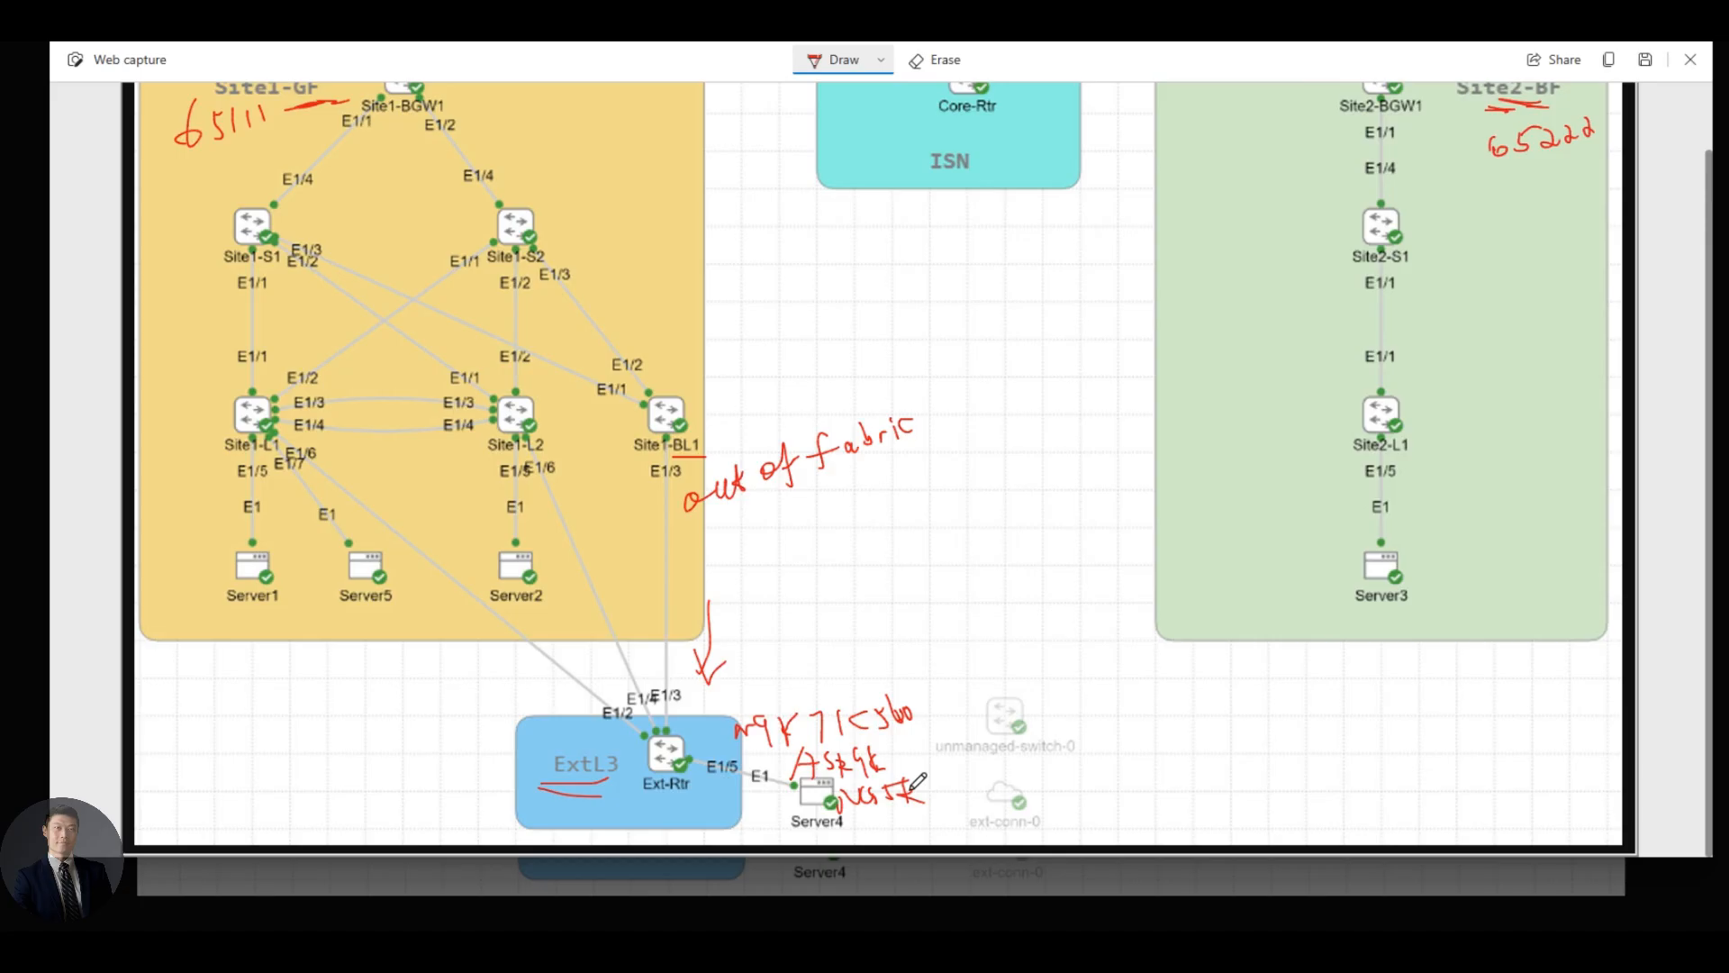
- Label Site1-BL1 'Border' and circle the ExtL3 label in red
{"action": "mouse_move", "coordinate": [710, 439]}
{"action": "left_mouse_down"}
{"action": "mouse_move", "coordinate": [705, 455]}
{"action": "mouse_move", "coordinate": [673, 436]}
{"action": "mouse_move", "coordinate": [668, 456]}
{"action": "mouse_move", "coordinate": [707, 453]}
{"action": "left_mouse_up"}
{"action": "mouse_move", "coordinate": [708, 396]}
{"action": "left_mouse_down"}
{"action": "mouse_move", "coordinate": [710, 416]}
{"action": "mouse_move", "coordinate": [774, 389]}
{"action": "mouse_move", "coordinate": [780, 353]}
{"action": "mouse_move", "coordinate": [789, 384]}
{"action": "mouse_move", "coordinate": [822, 378]}
{"action": "left_mouse_up"}
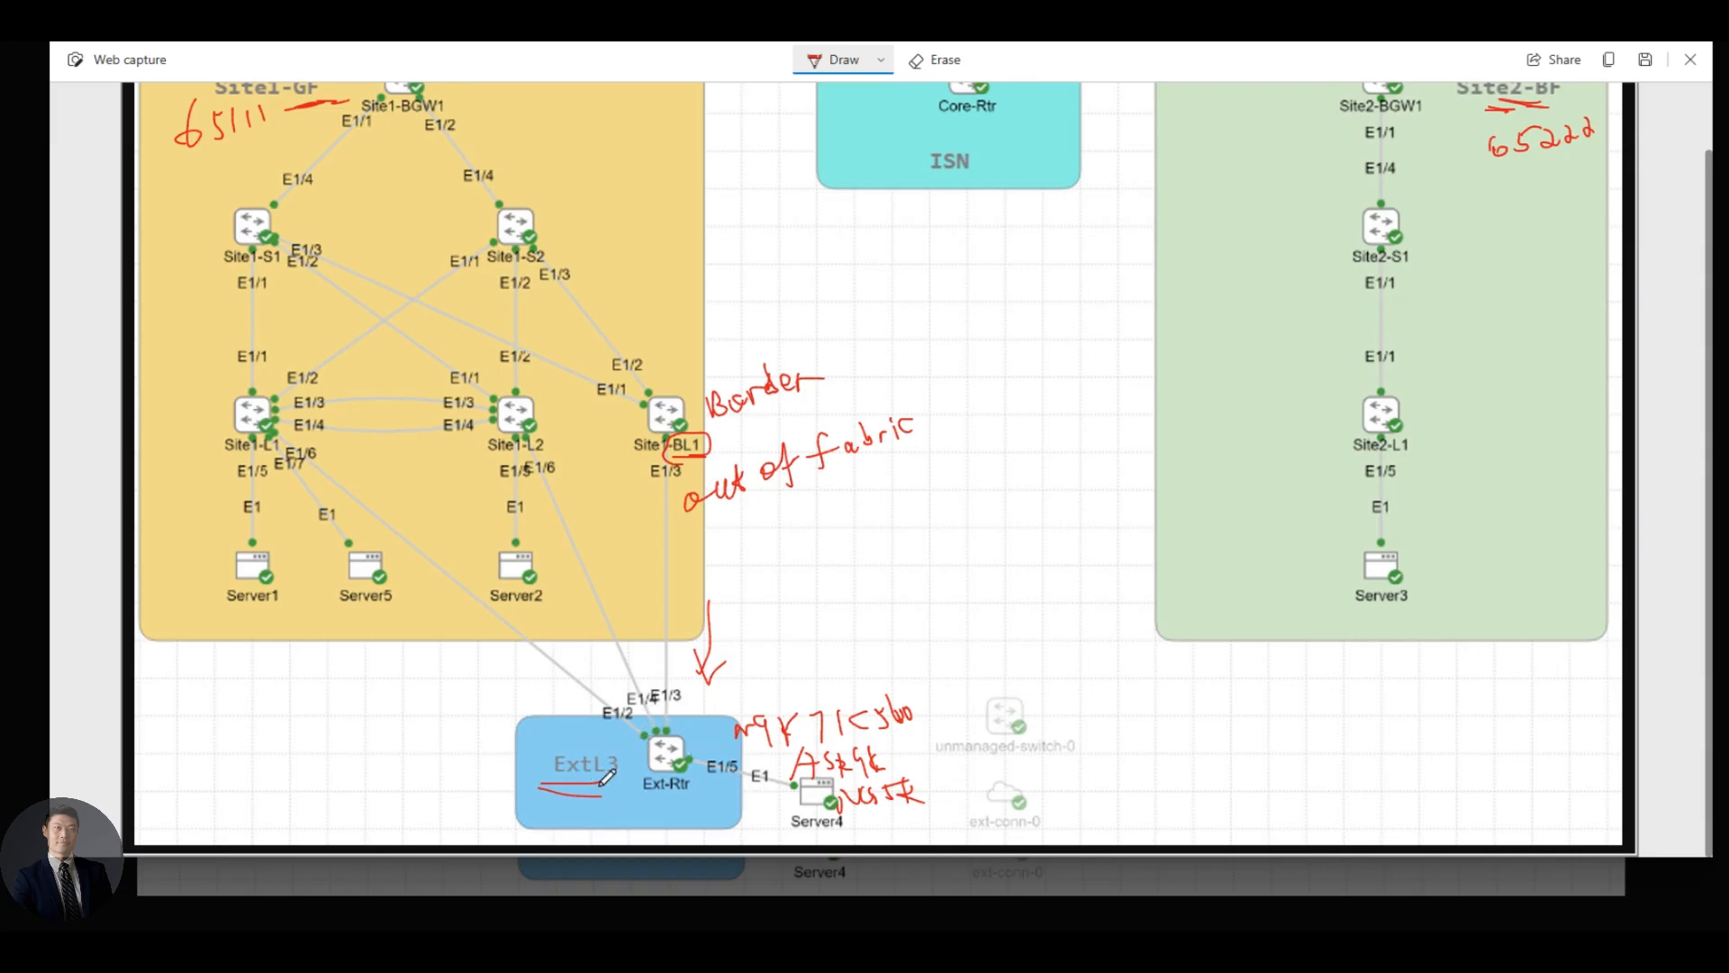
{"action": "mouse_move", "coordinate": [620, 752]}
{"action": "left_mouse_down"}
{"action": "mouse_move", "coordinate": [581, 728]}
{"action": "mouse_move", "coordinate": [602, 780]}
{"action": "left_mouse_up"}
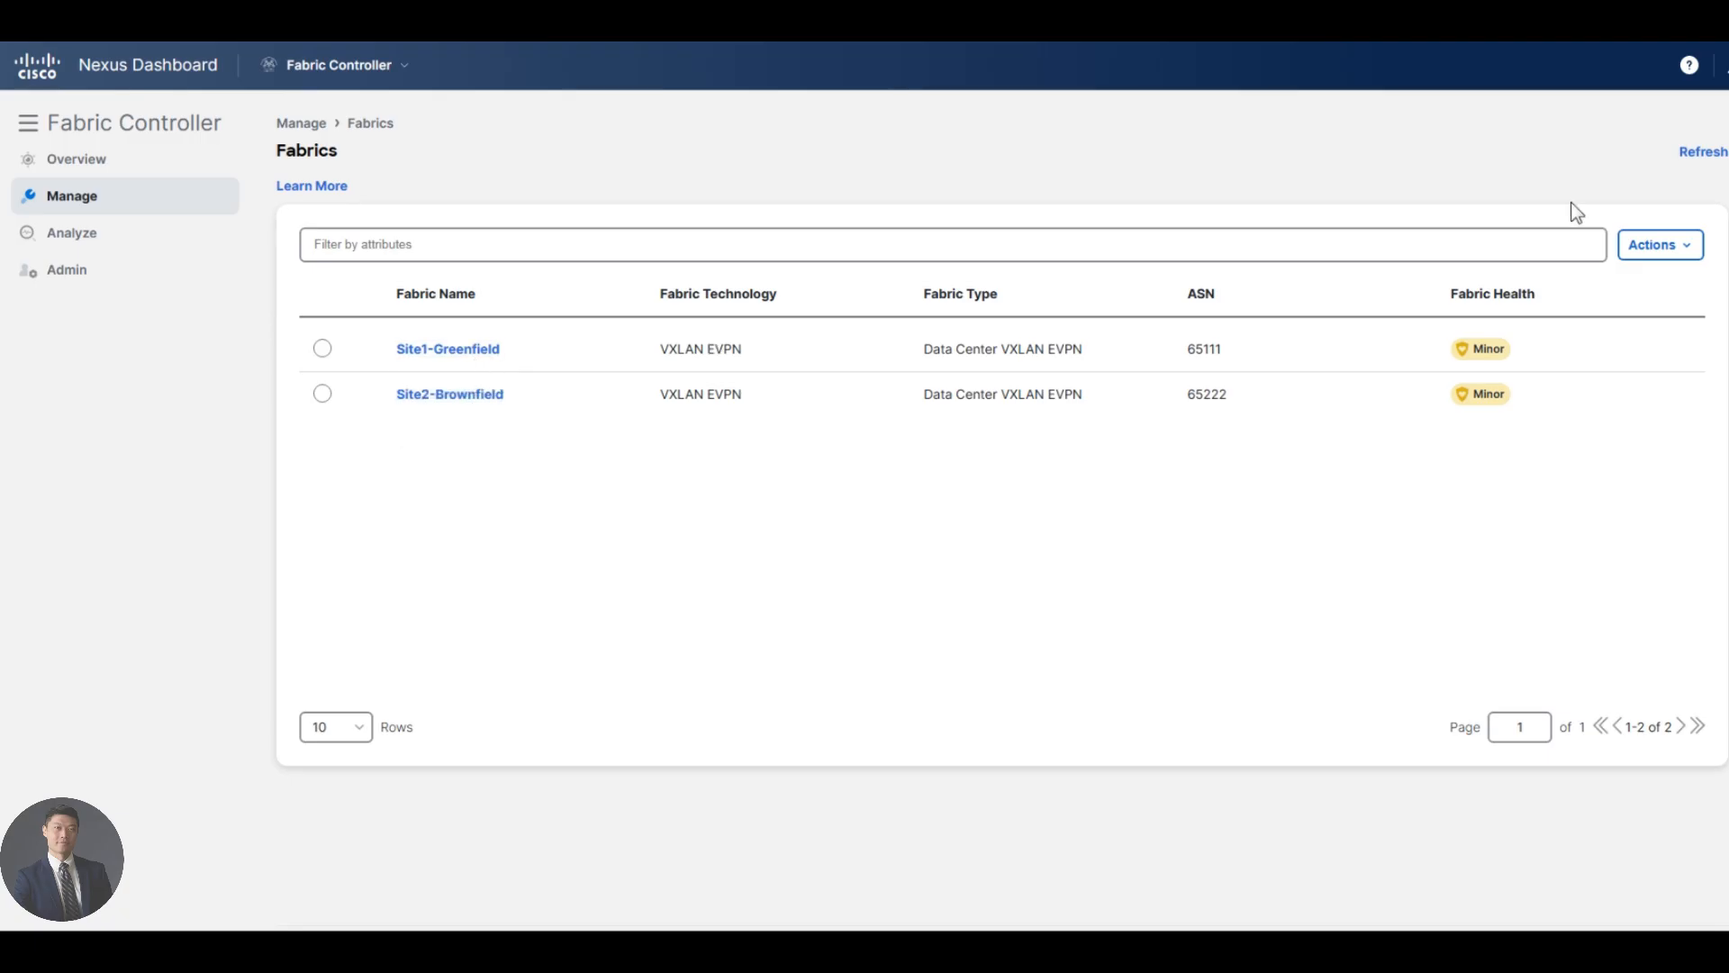
- Create a fabric named ExtL3 using the External Connectivity Network template
{"action": "left_click", "coordinate": [1657, 245]}
{"action": "left_click", "coordinate": [1621, 284]}
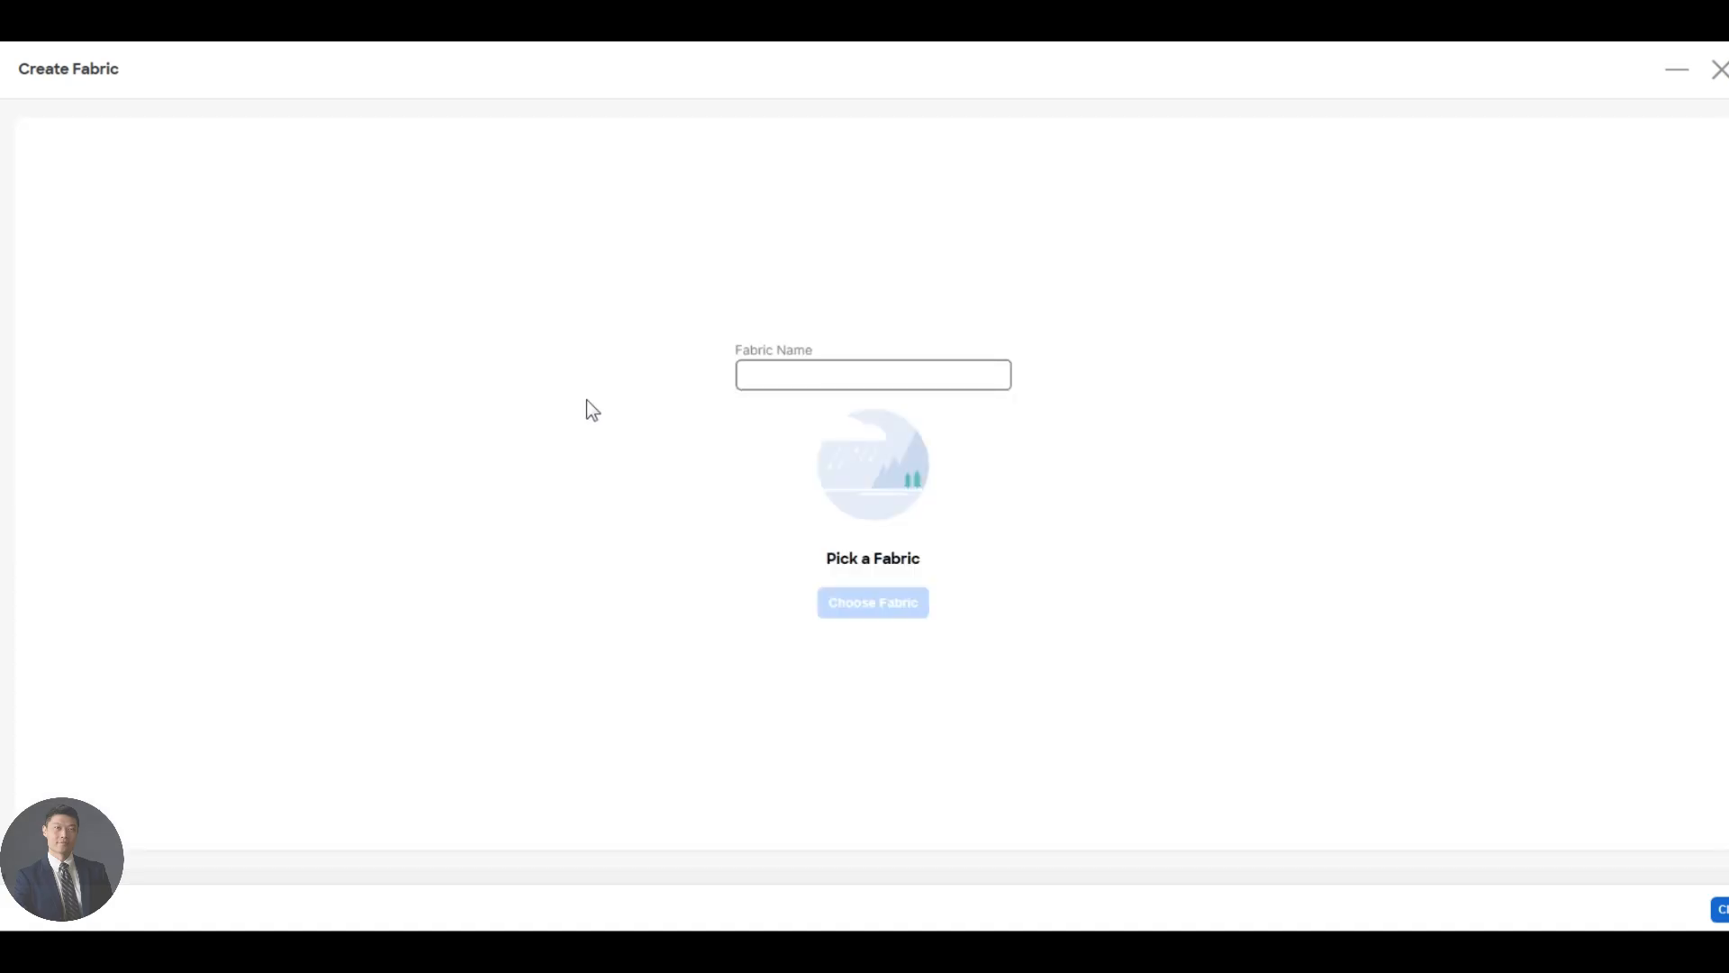
{"action": "left_click", "coordinate": [833, 367]}
{"action": "type", "text": "Ex"}
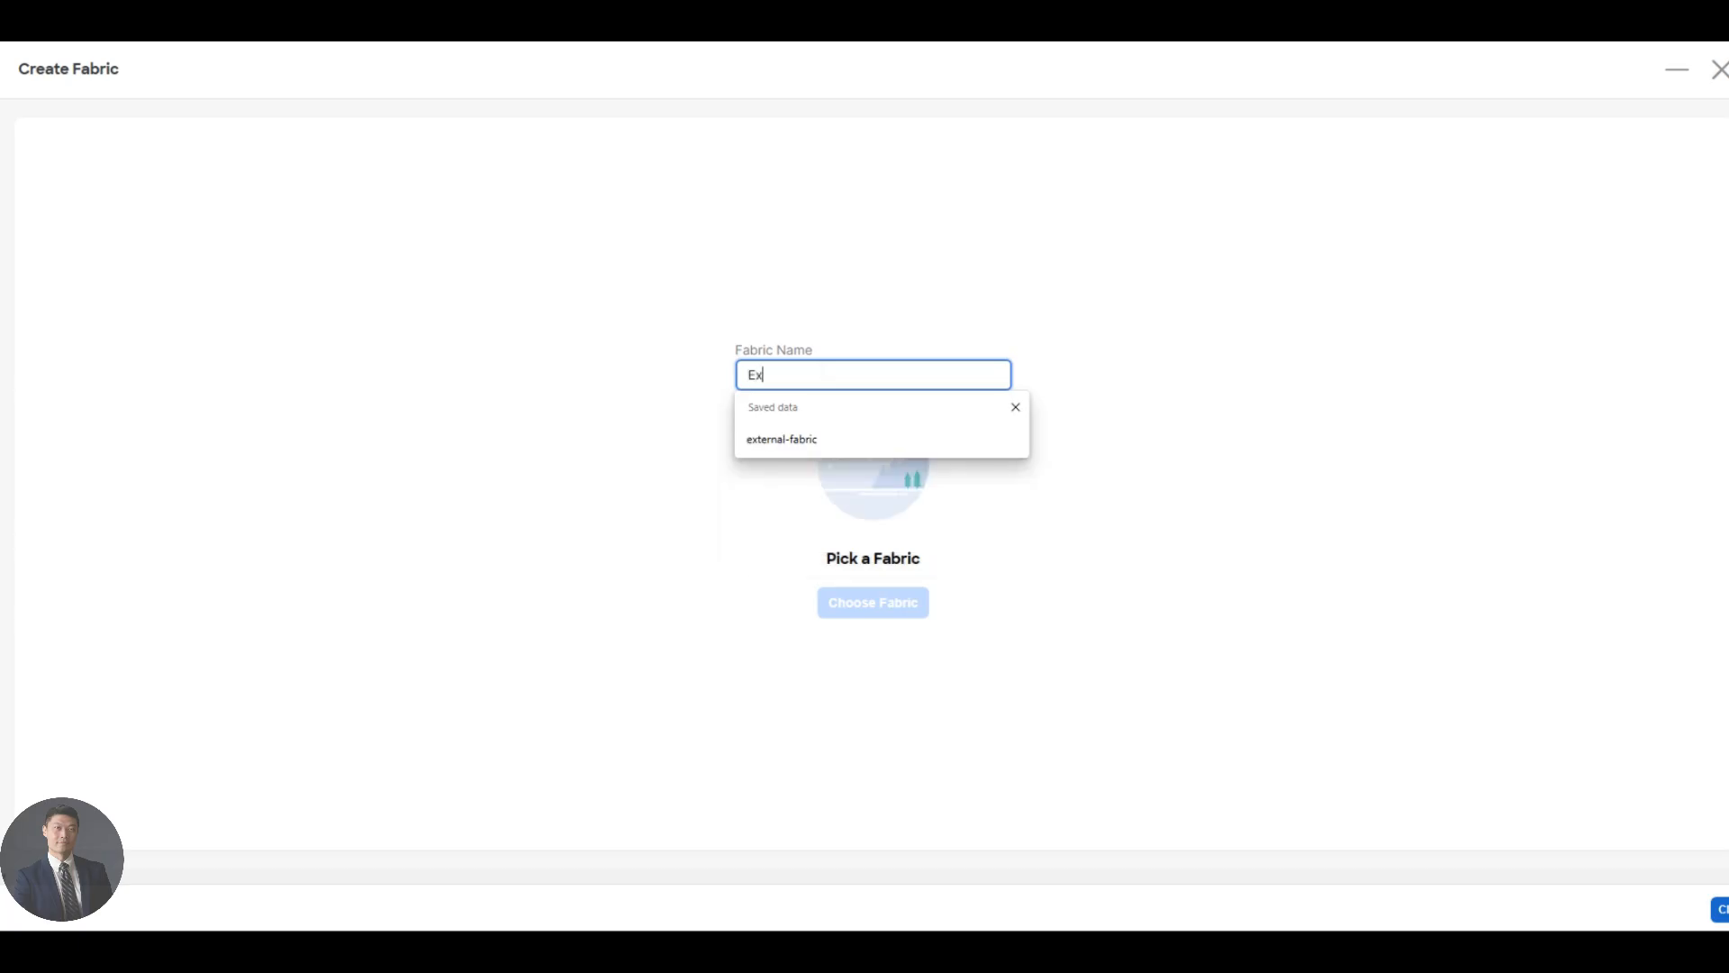
{"action": "type", "text": "tL3"}
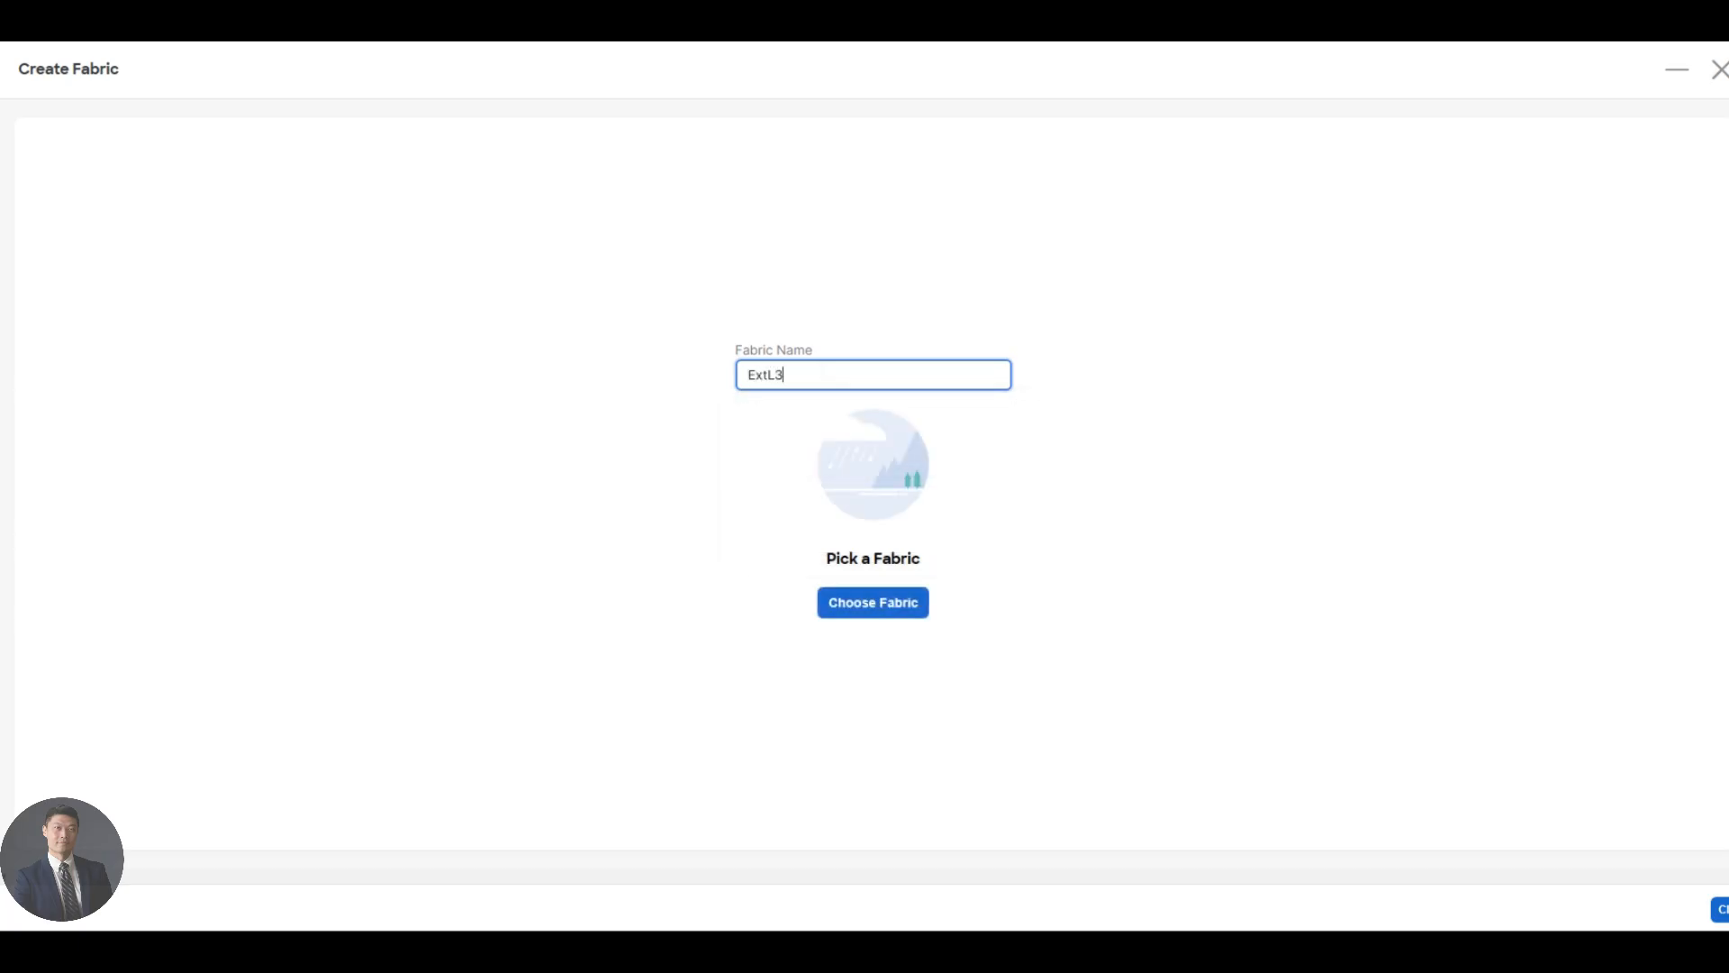
{"action": "left_click", "coordinate": [900, 605]}
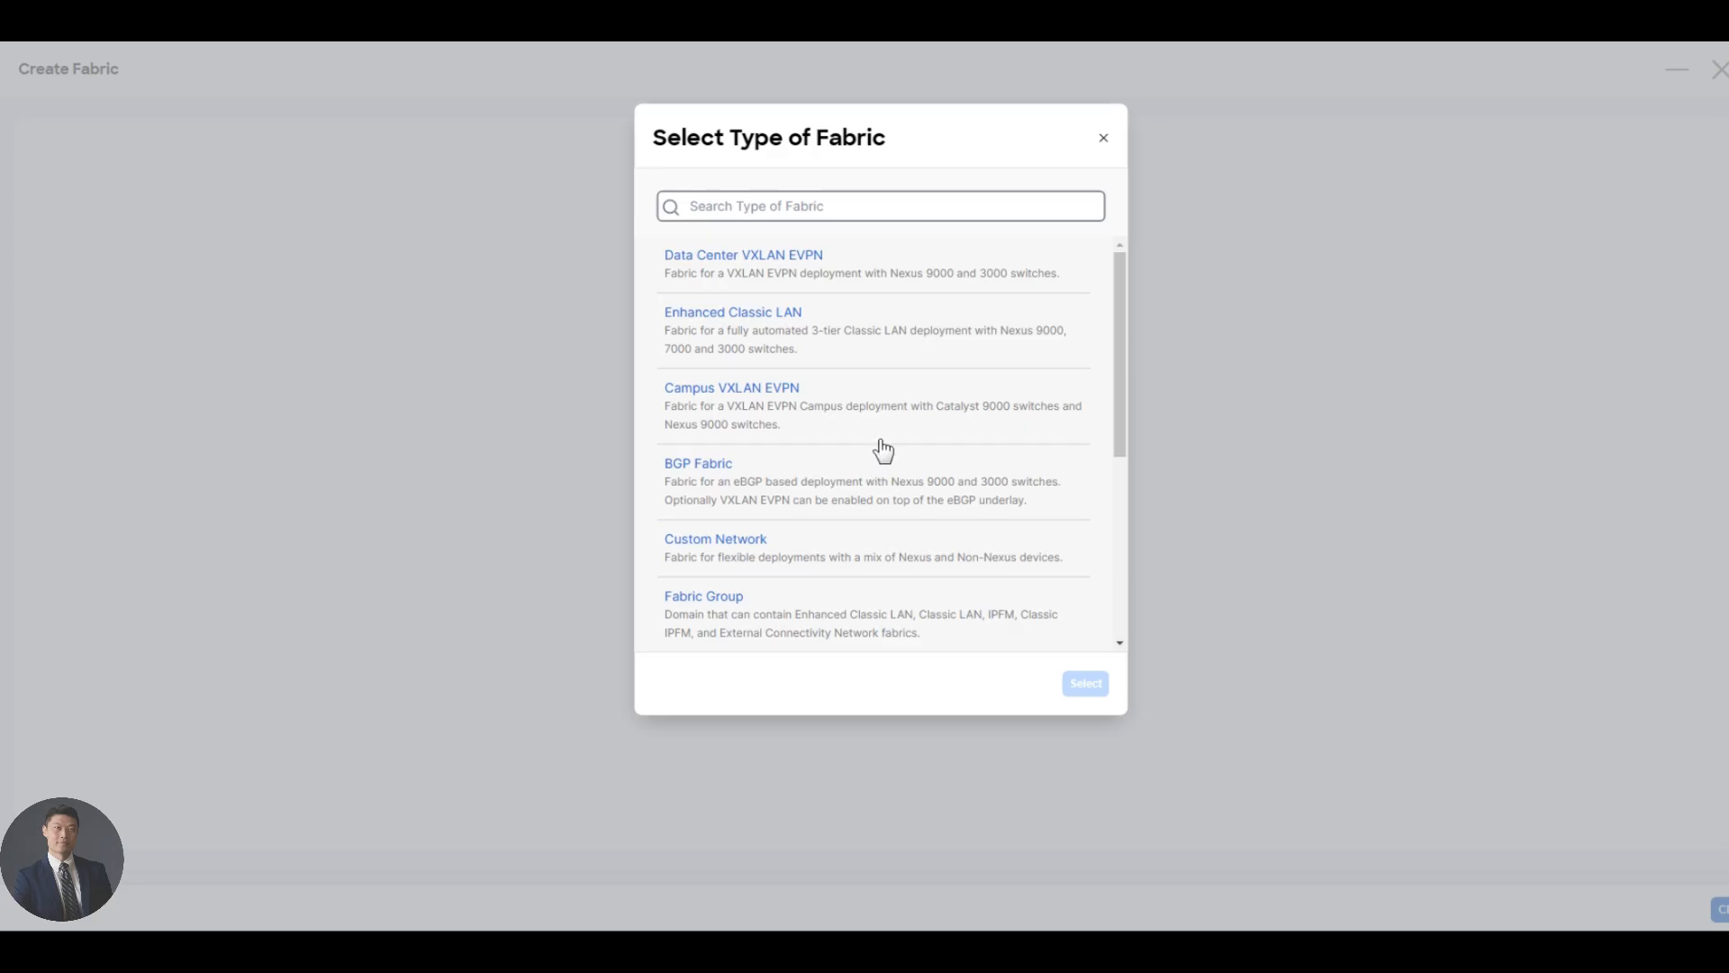
{"action": "scroll", "coordinate": [882, 450], "scroll_direction": "down", "scroll_amount": 4}
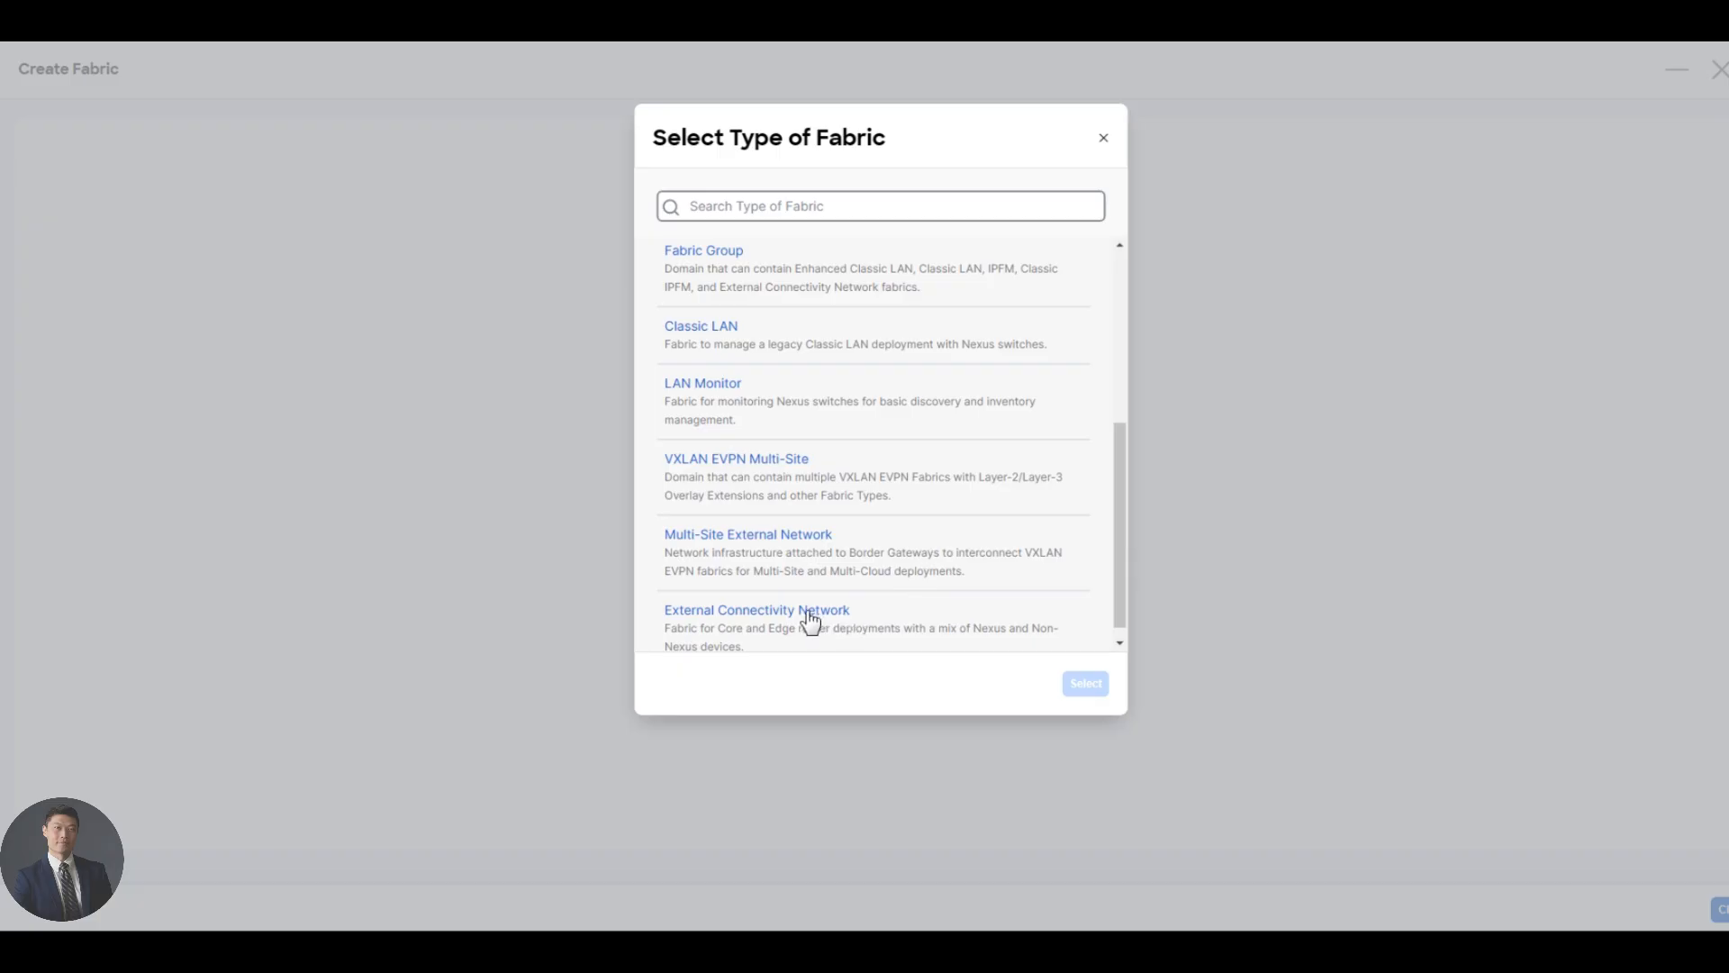
{"action": "left_click", "coordinate": [810, 622]}
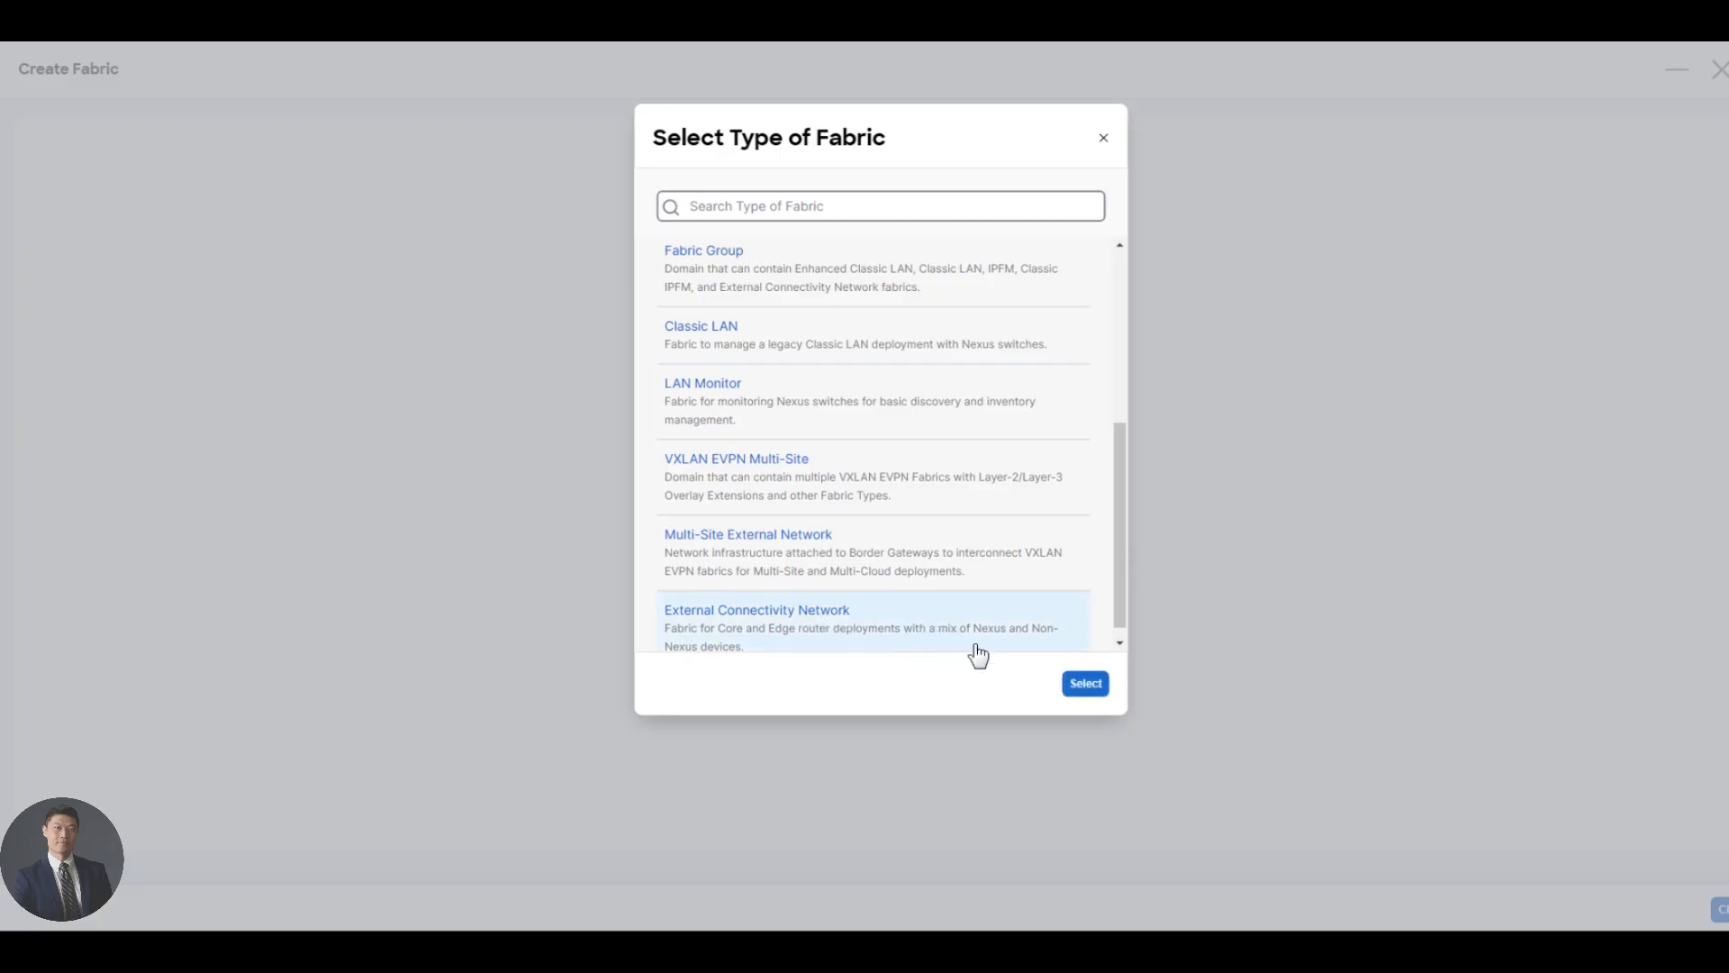
{"action": "left_click", "coordinate": [1085, 686]}
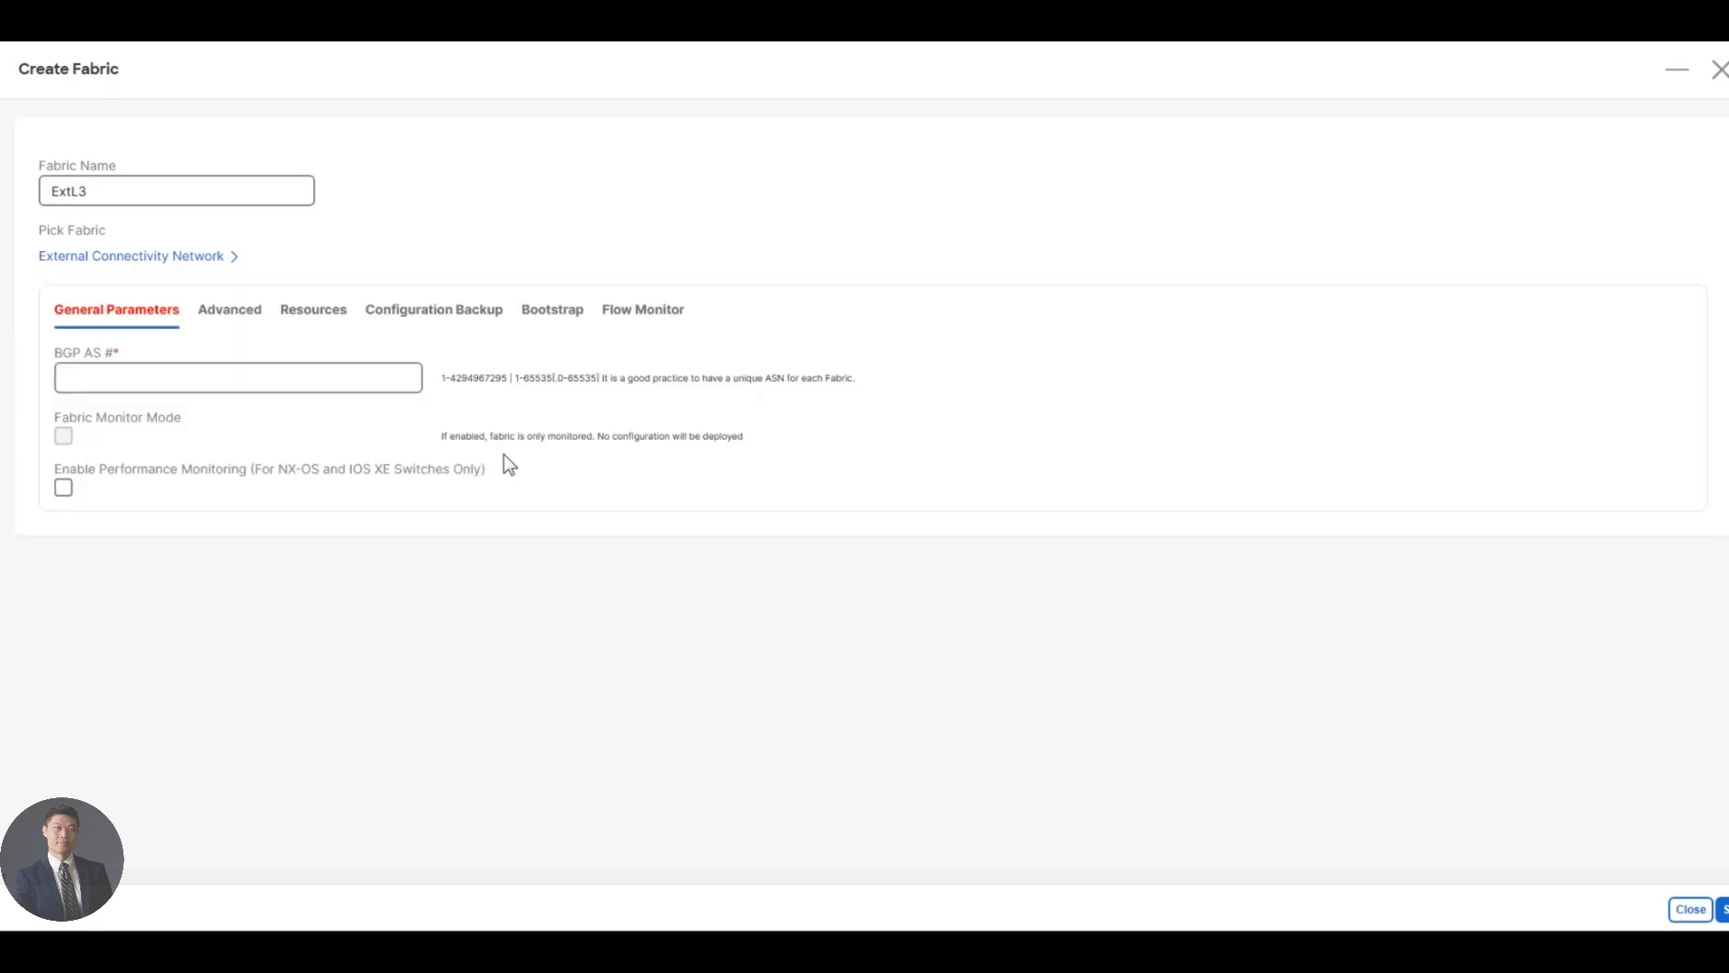
- Set ExtL3's BGP AS to 65333 and turn off Fabric Monitor Mode
{"action": "left_click", "coordinate": [214, 382]}
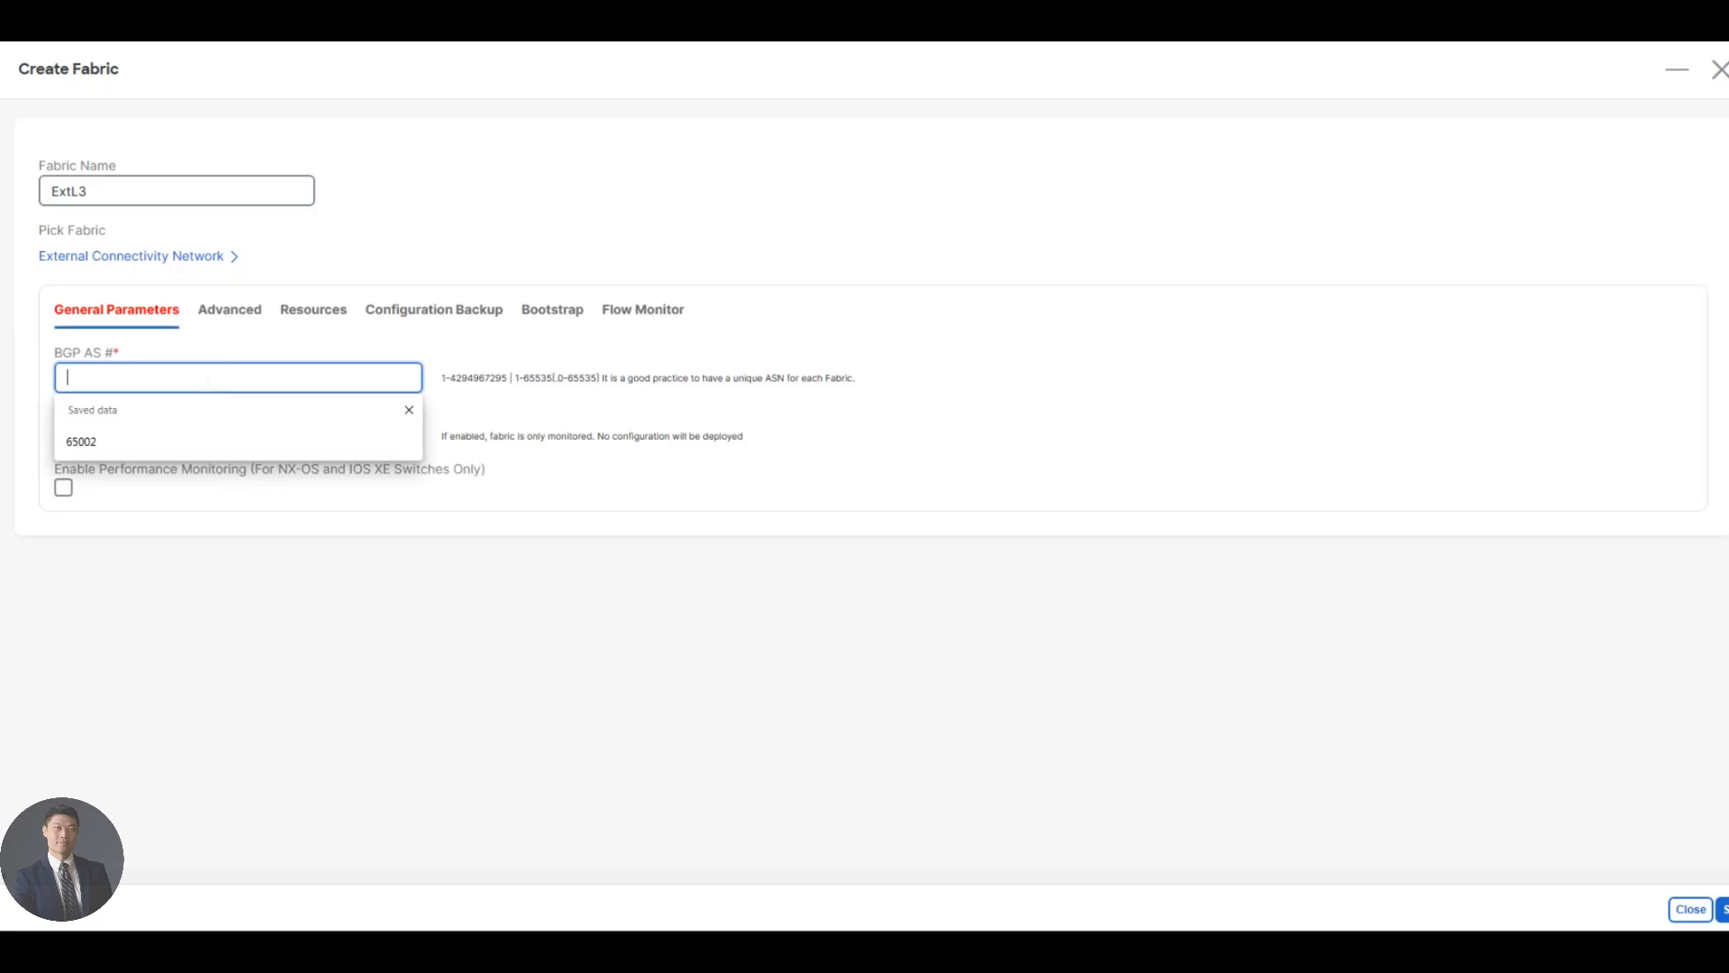
{"action": "type", "text": "65333"}
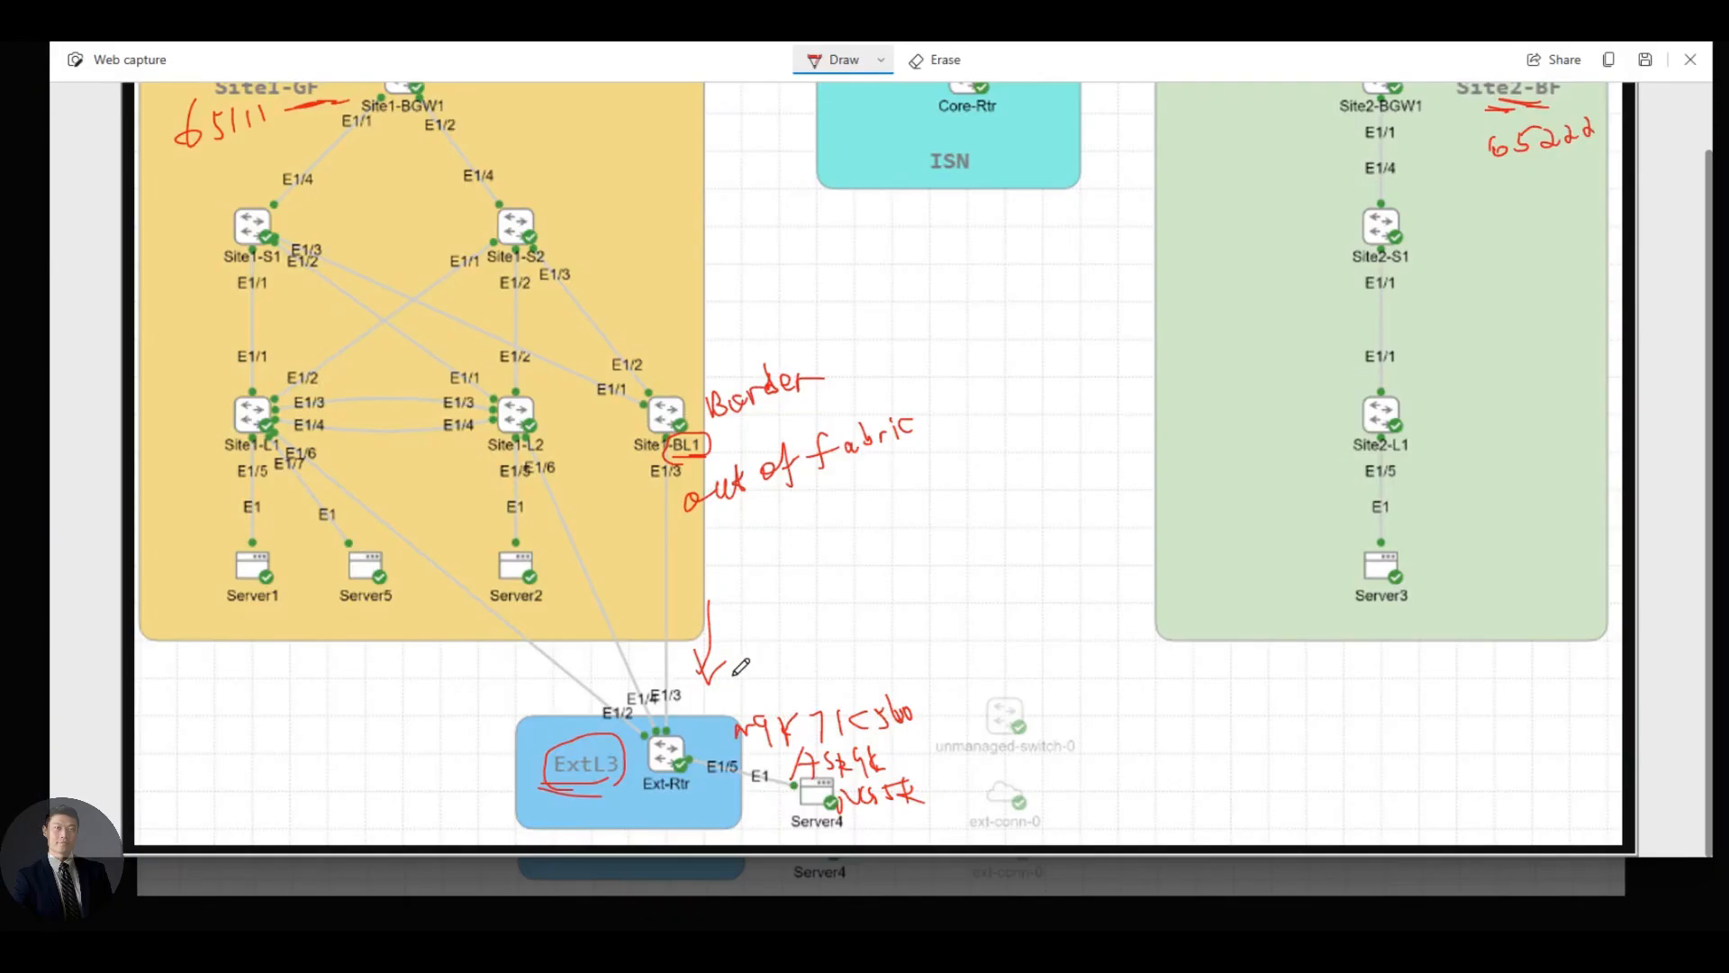
{"action": "mouse_move", "coordinate": [733, 680]}
{"action": "left_mouse_down"}
{"action": "mouse_move", "coordinate": [726, 708]}
{"action": "mouse_move", "coordinate": [752, 686]}
{"action": "mouse_move", "coordinate": [803, 688]}
{"action": "left_mouse_up"}
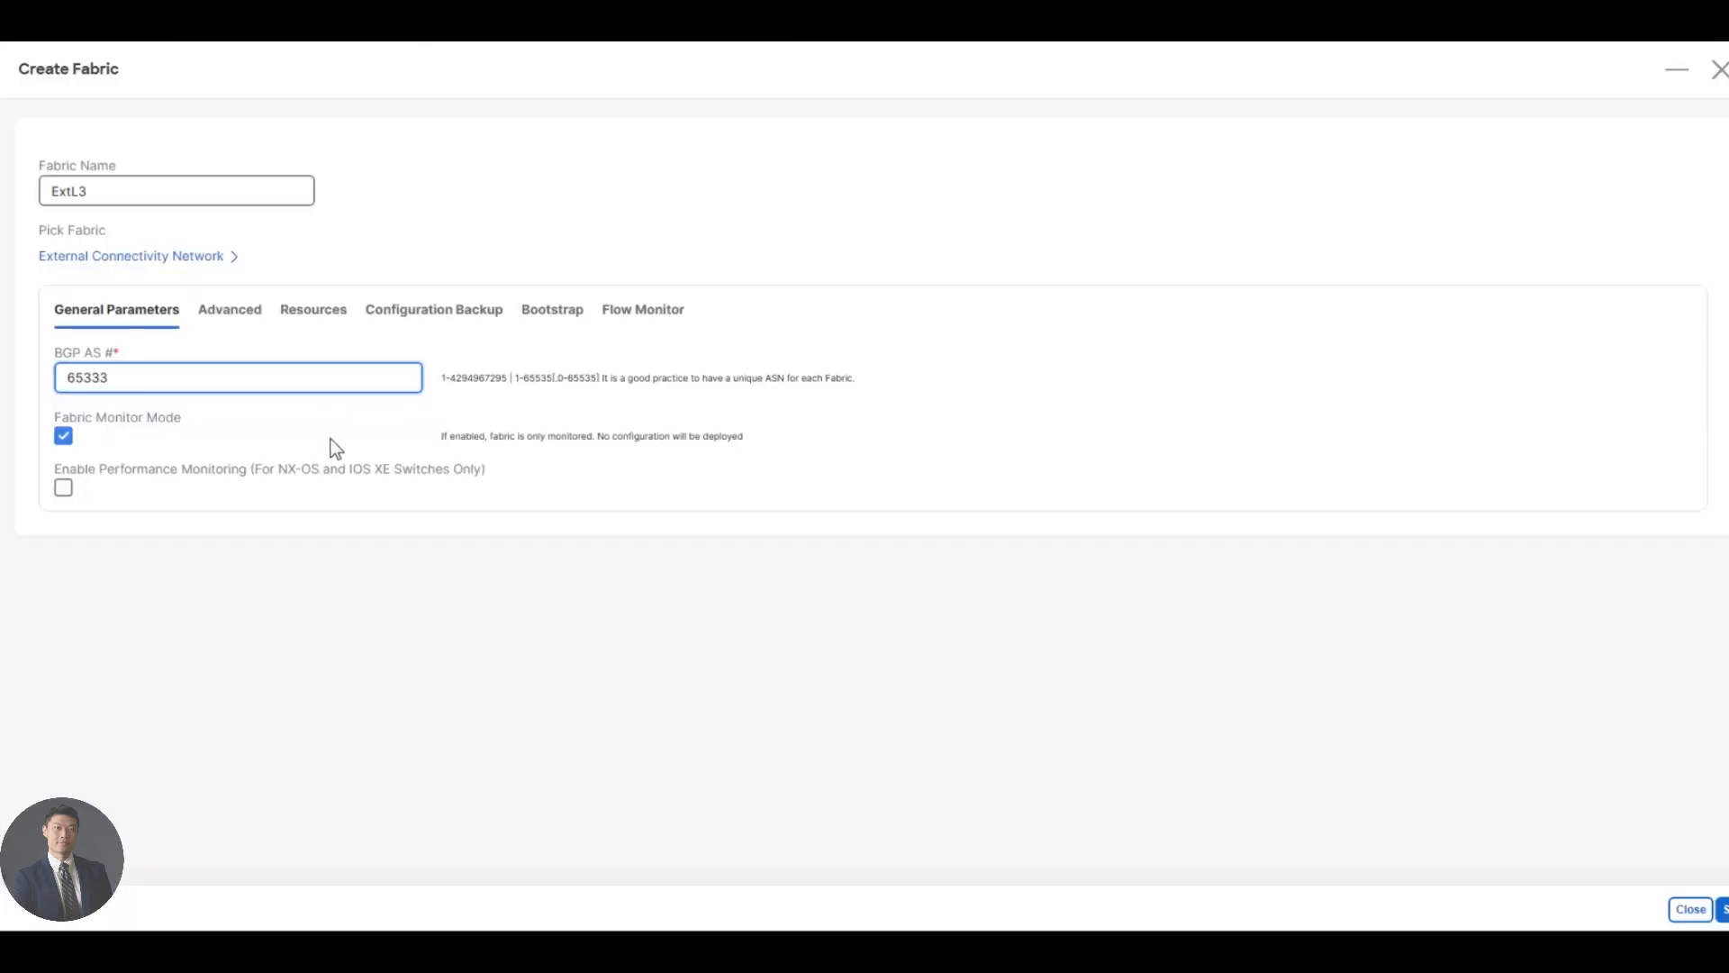
{"action": "left_click", "coordinate": [65, 440]}
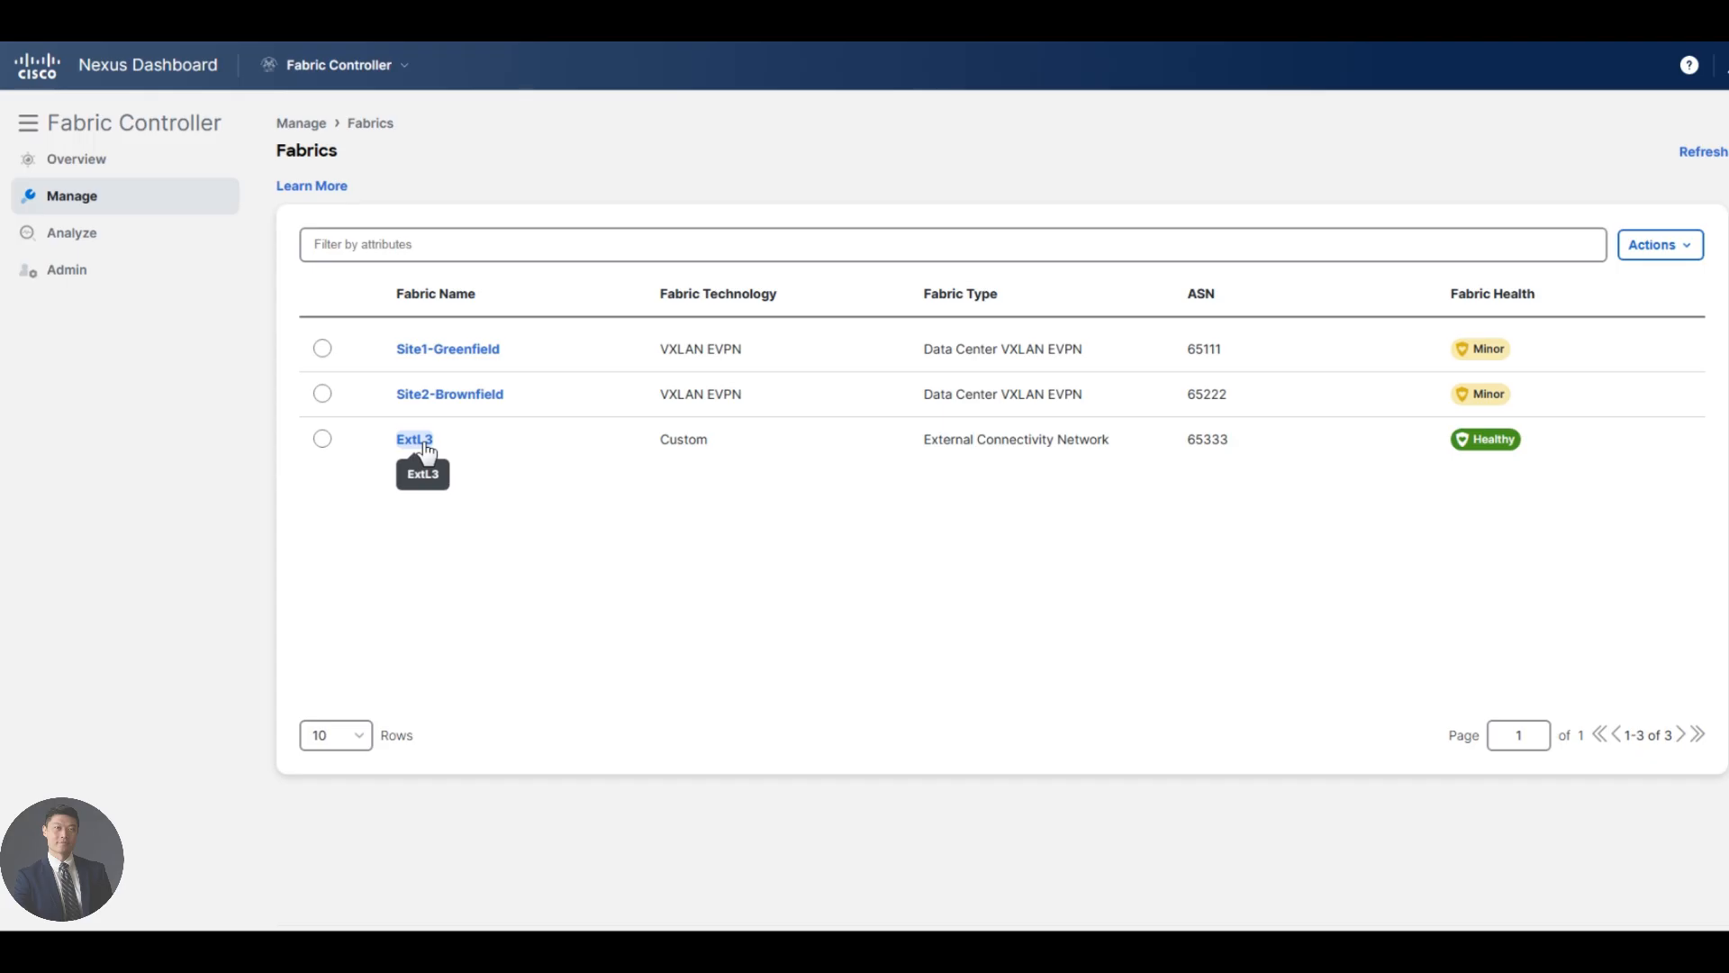
- Discover seed switch 198.18.4.111 for ExtL3 using the switch login credentials
{"action": "left_click", "coordinate": [419, 440]}
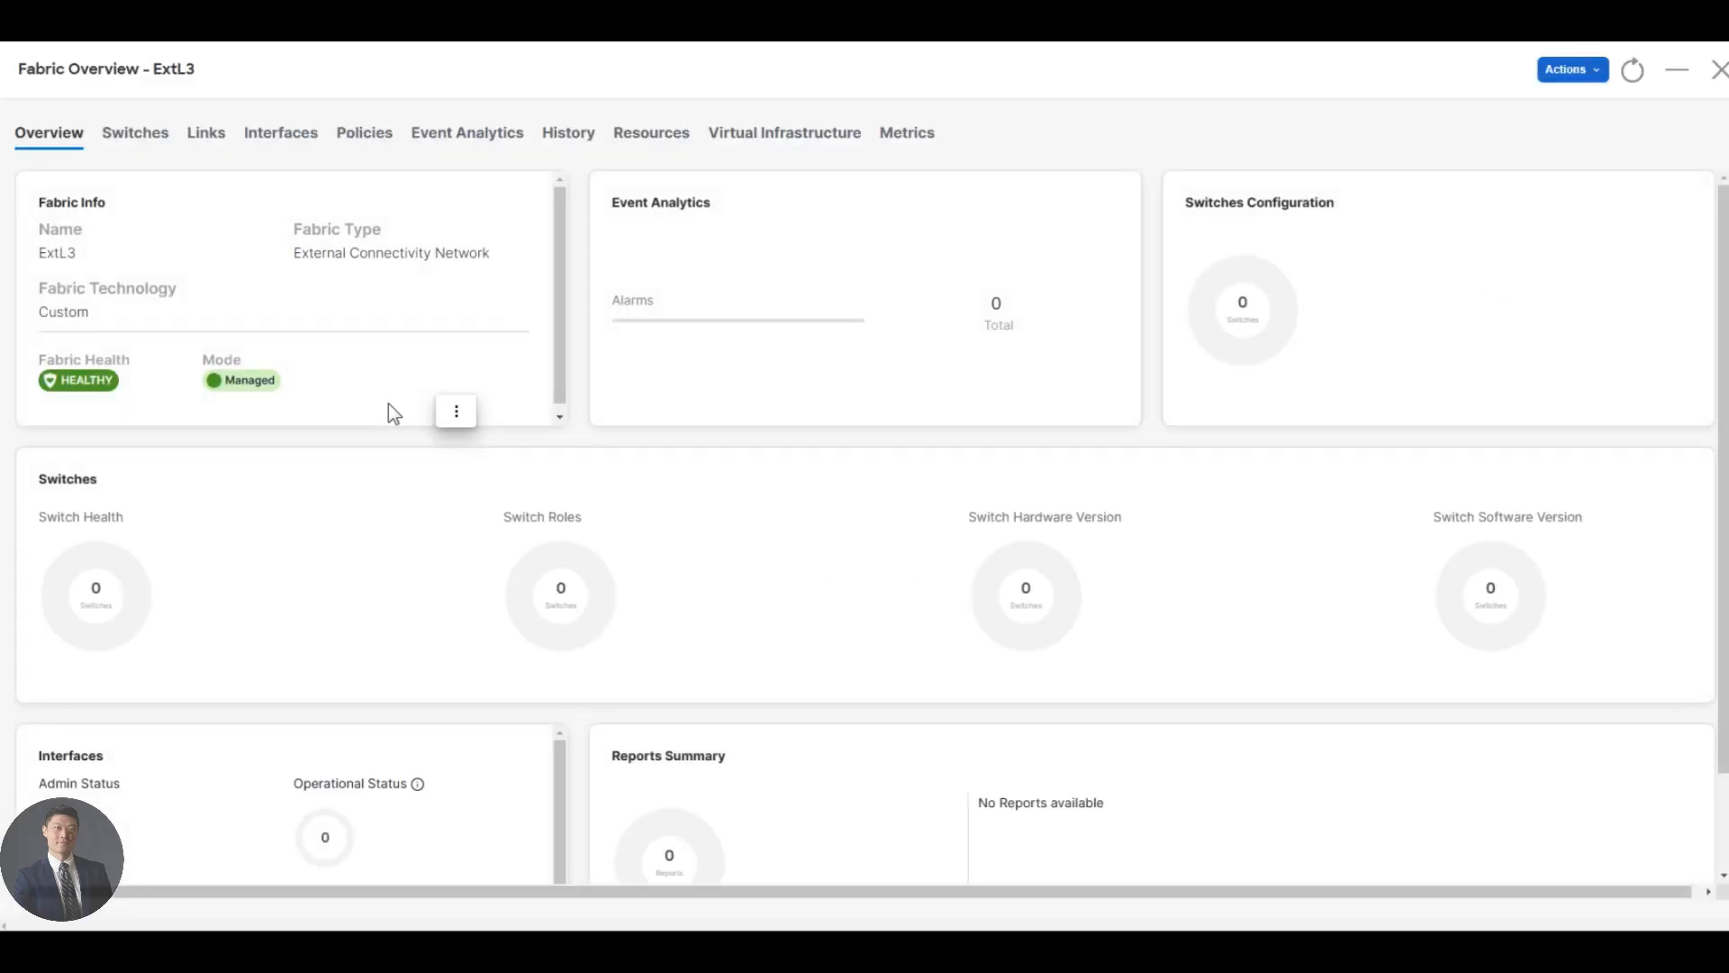
{"action": "left_click", "coordinate": [127, 142]}
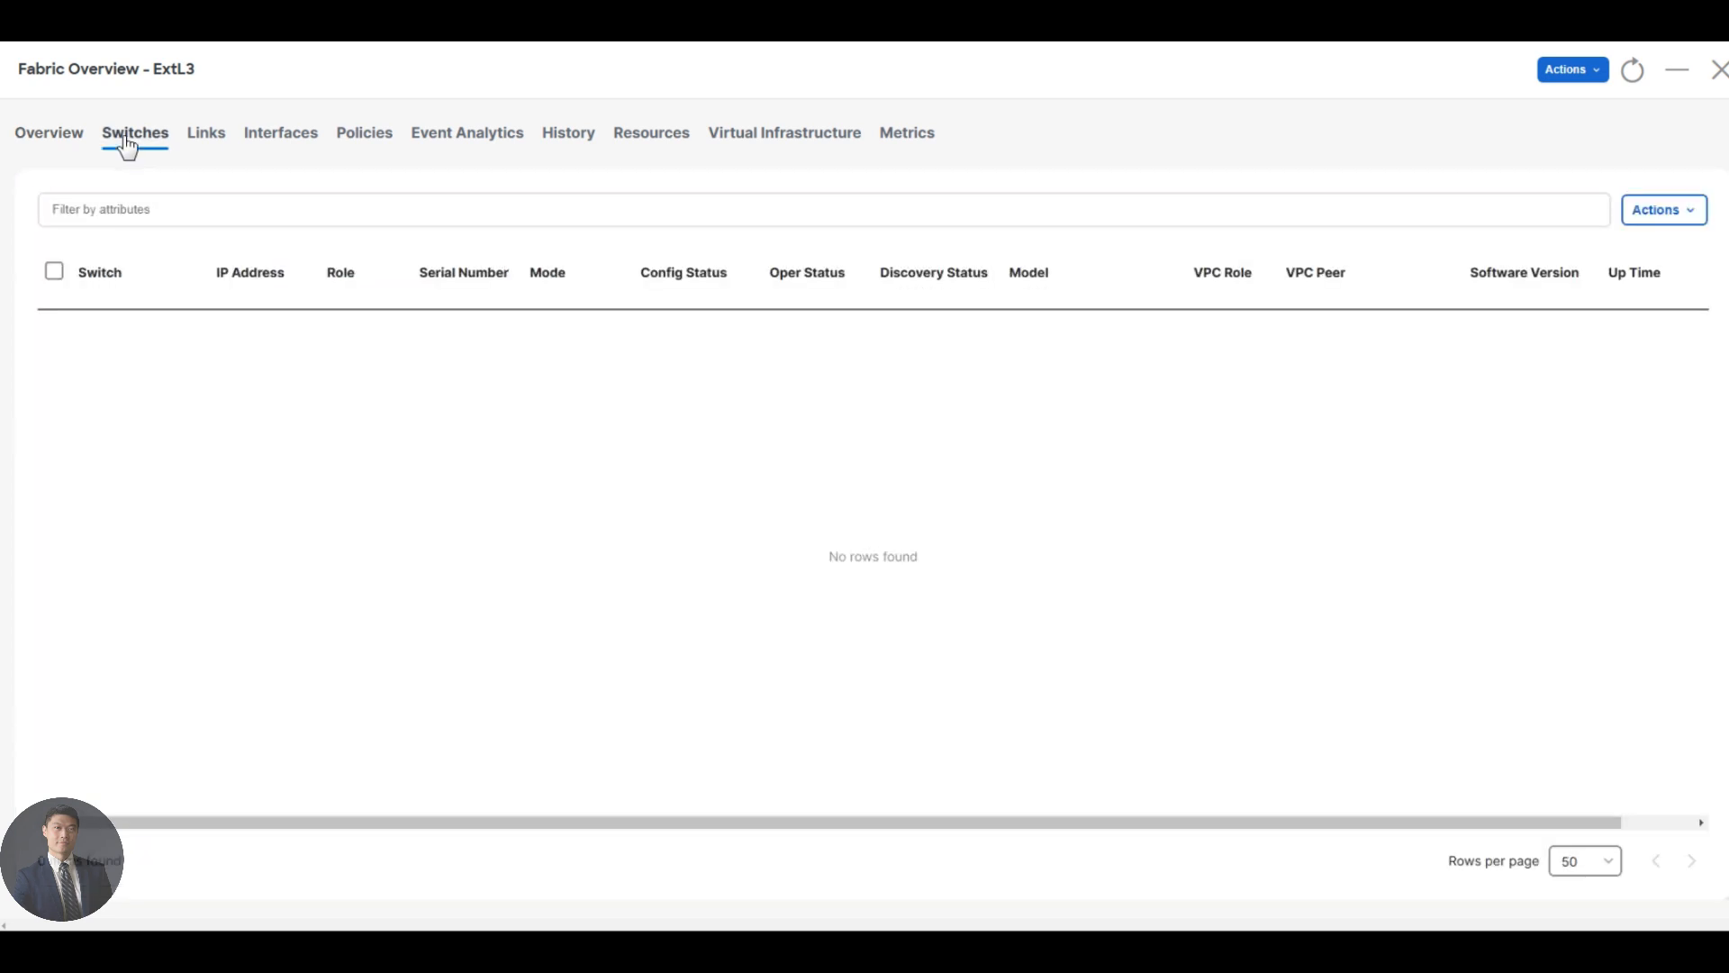
{"action": "left_click", "coordinate": [1673, 212]}
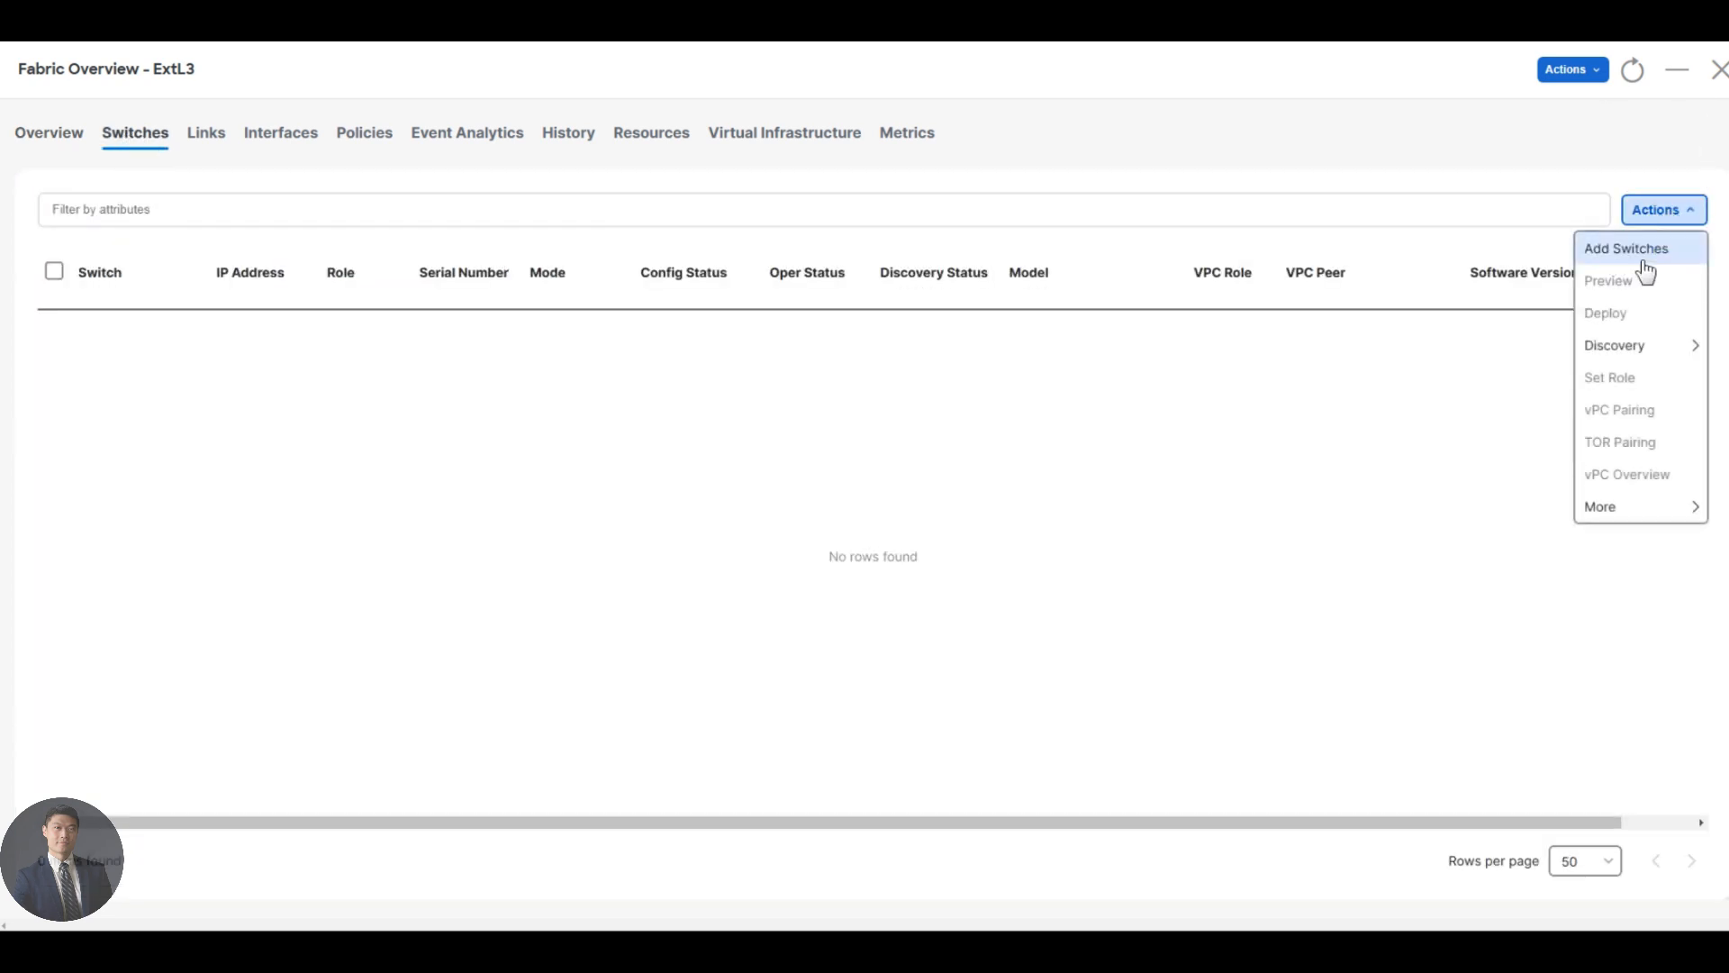
{"action": "left_click", "coordinate": [1643, 252]}
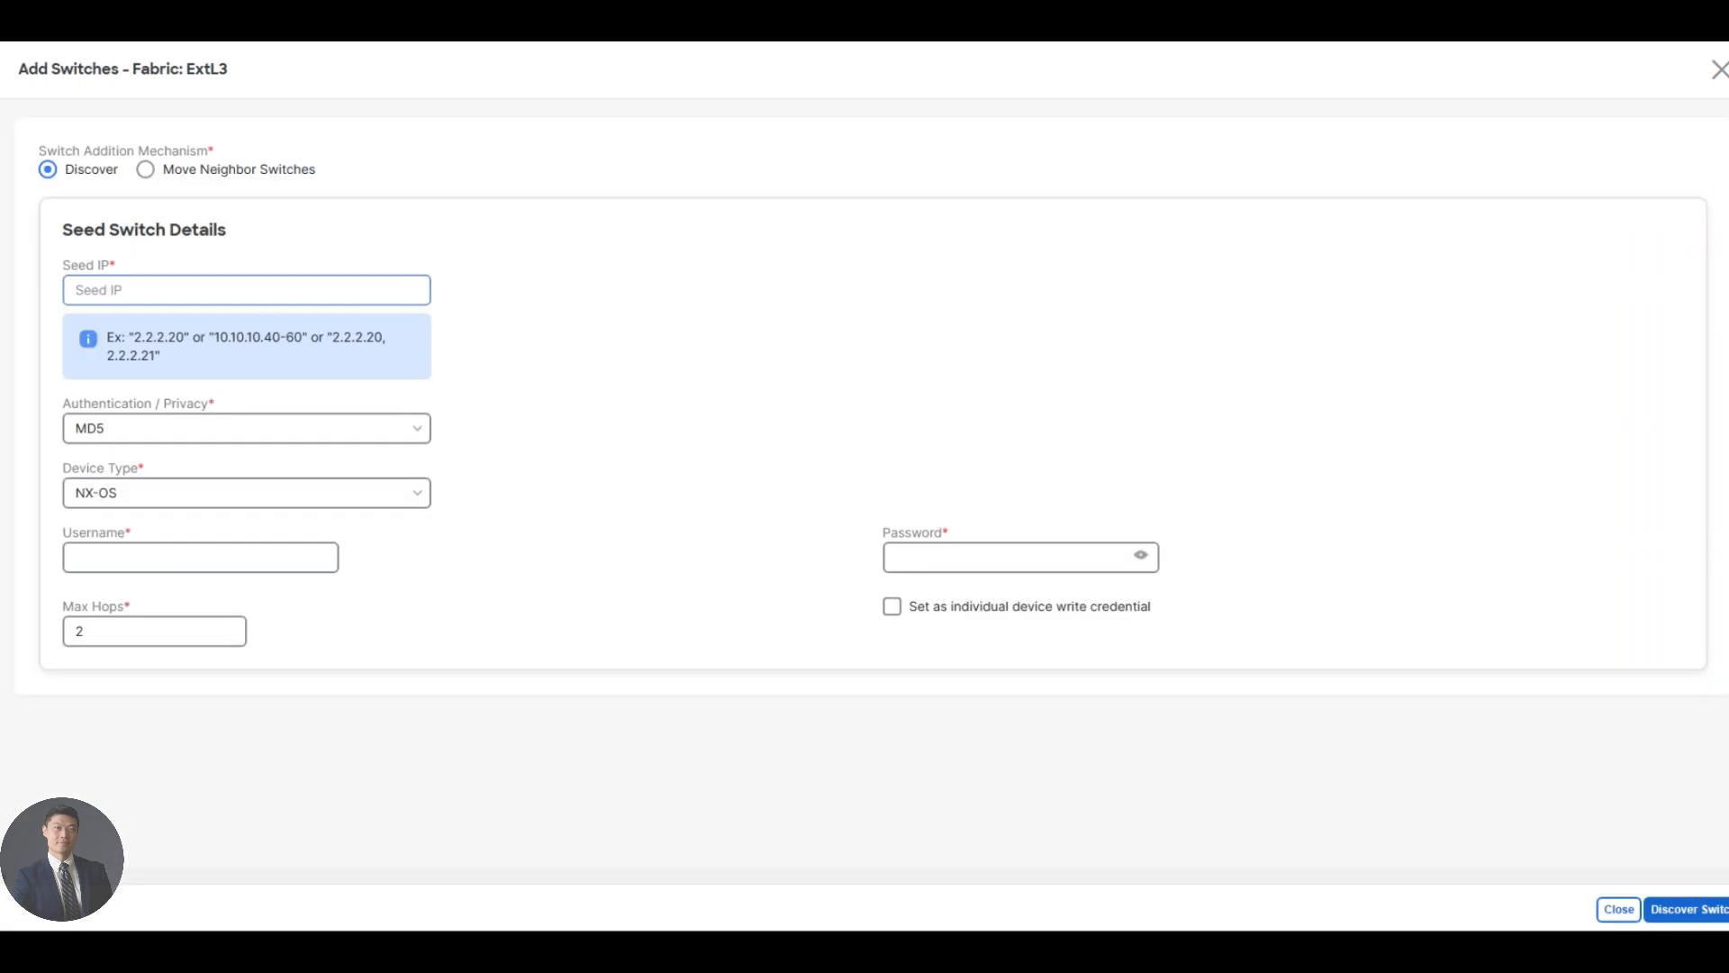
{"action": "left_click", "coordinate": [278, 290]}
{"action": "type", "text": "198"}
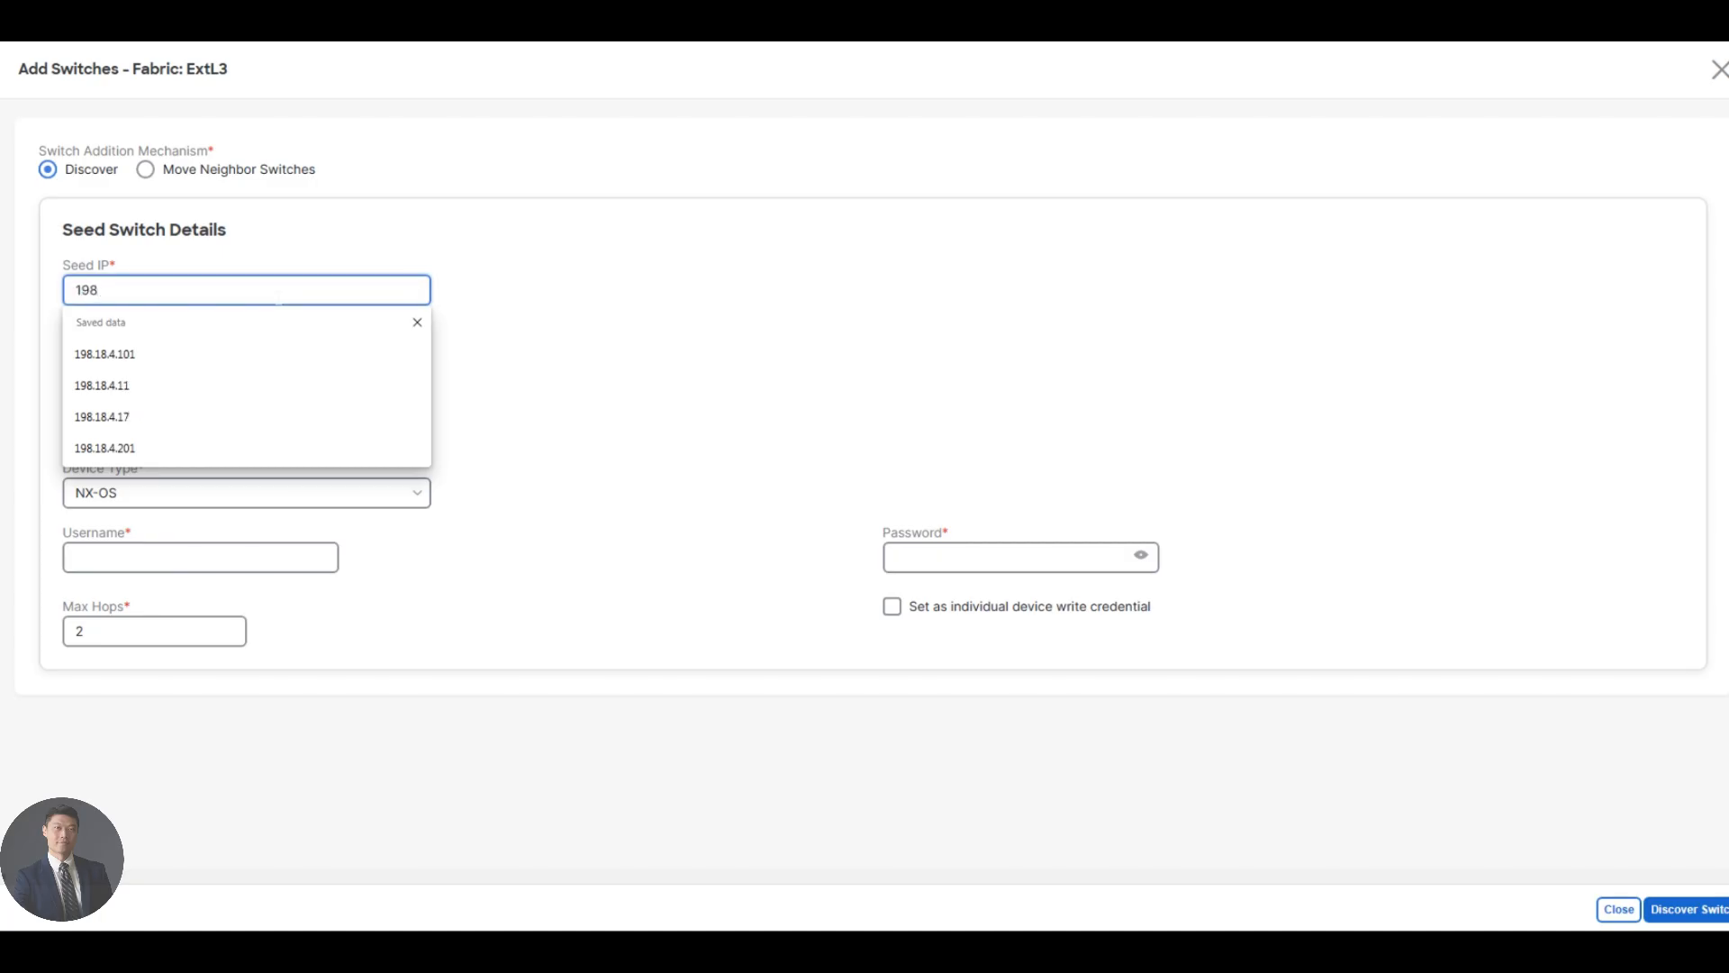
{"action": "type", "text": ".18.4.111"}
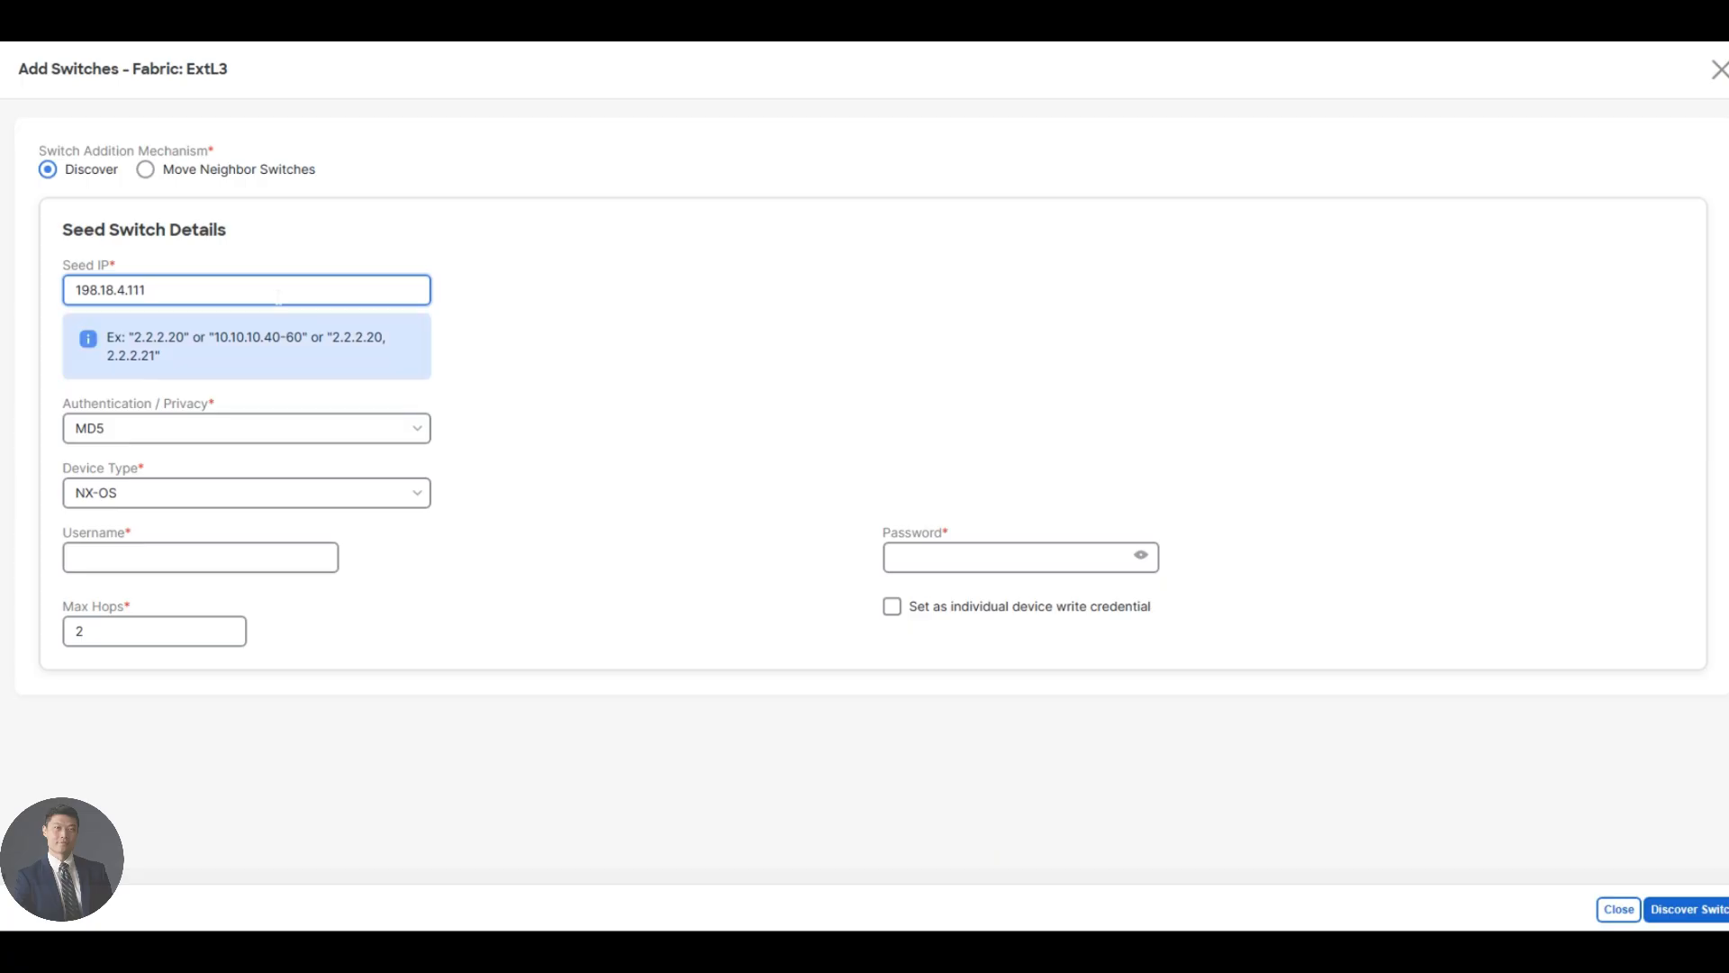
{"action": "left_click", "coordinate": [186, 554]}
{"action": "type", "text": "admin"}
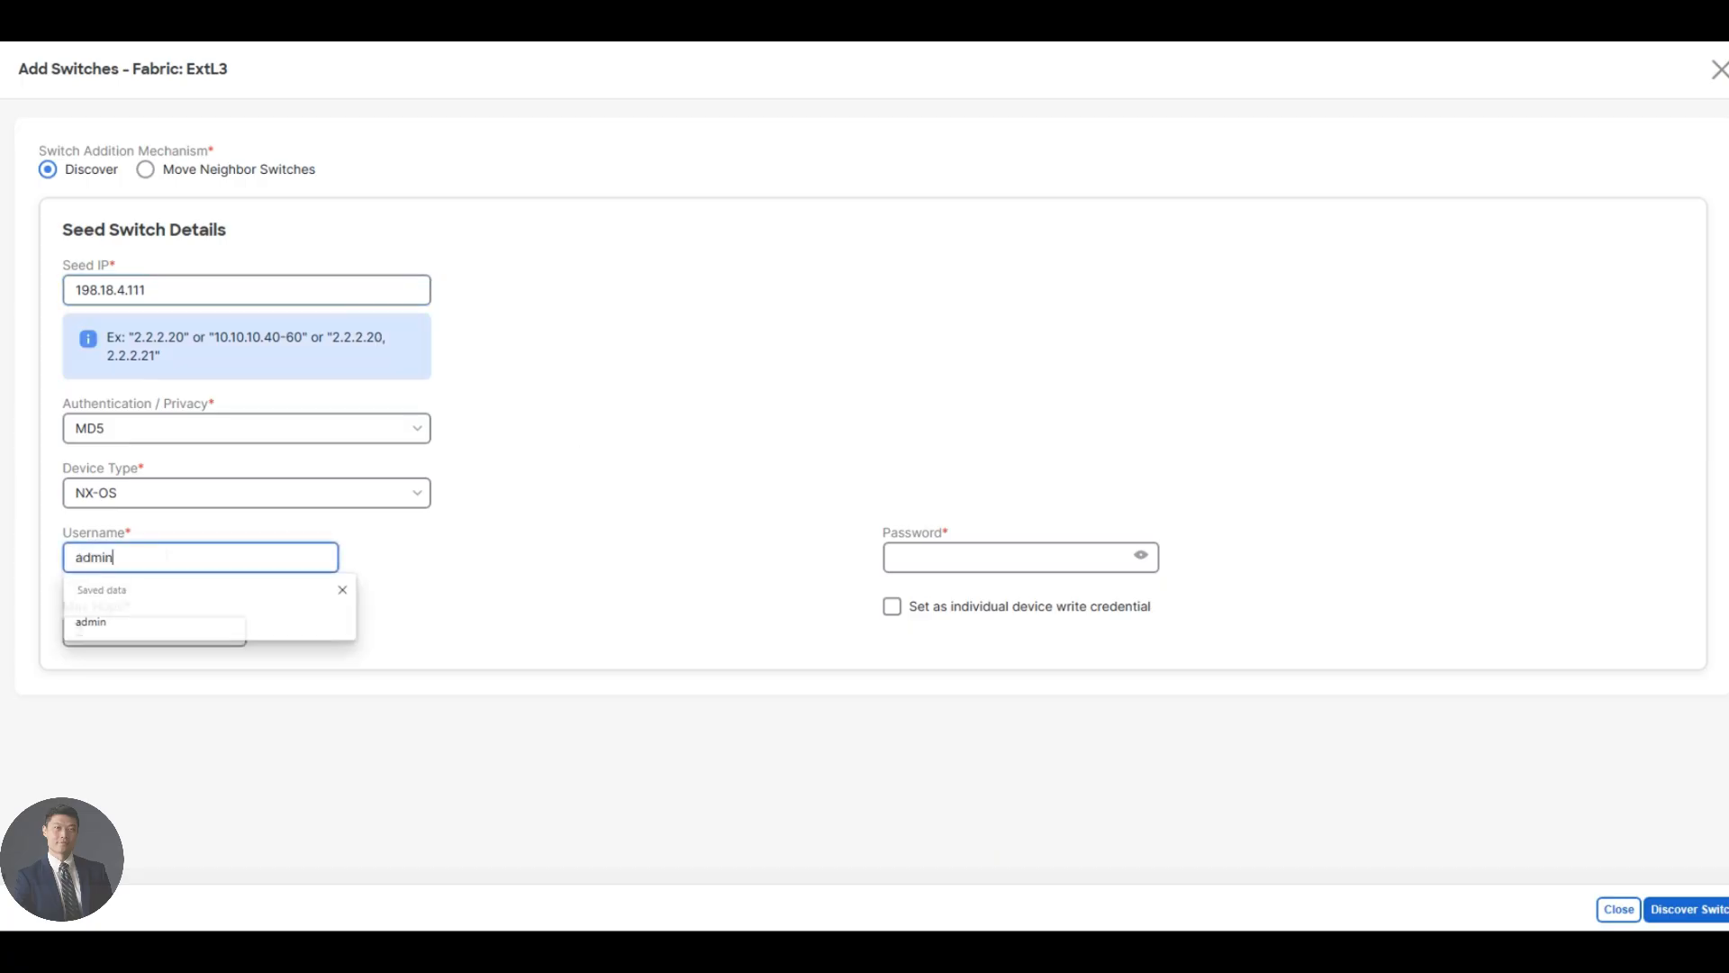
{"action": "left_click", "coordinate": [1000, 556]}
{"action": "type", "text": "••••••••"}
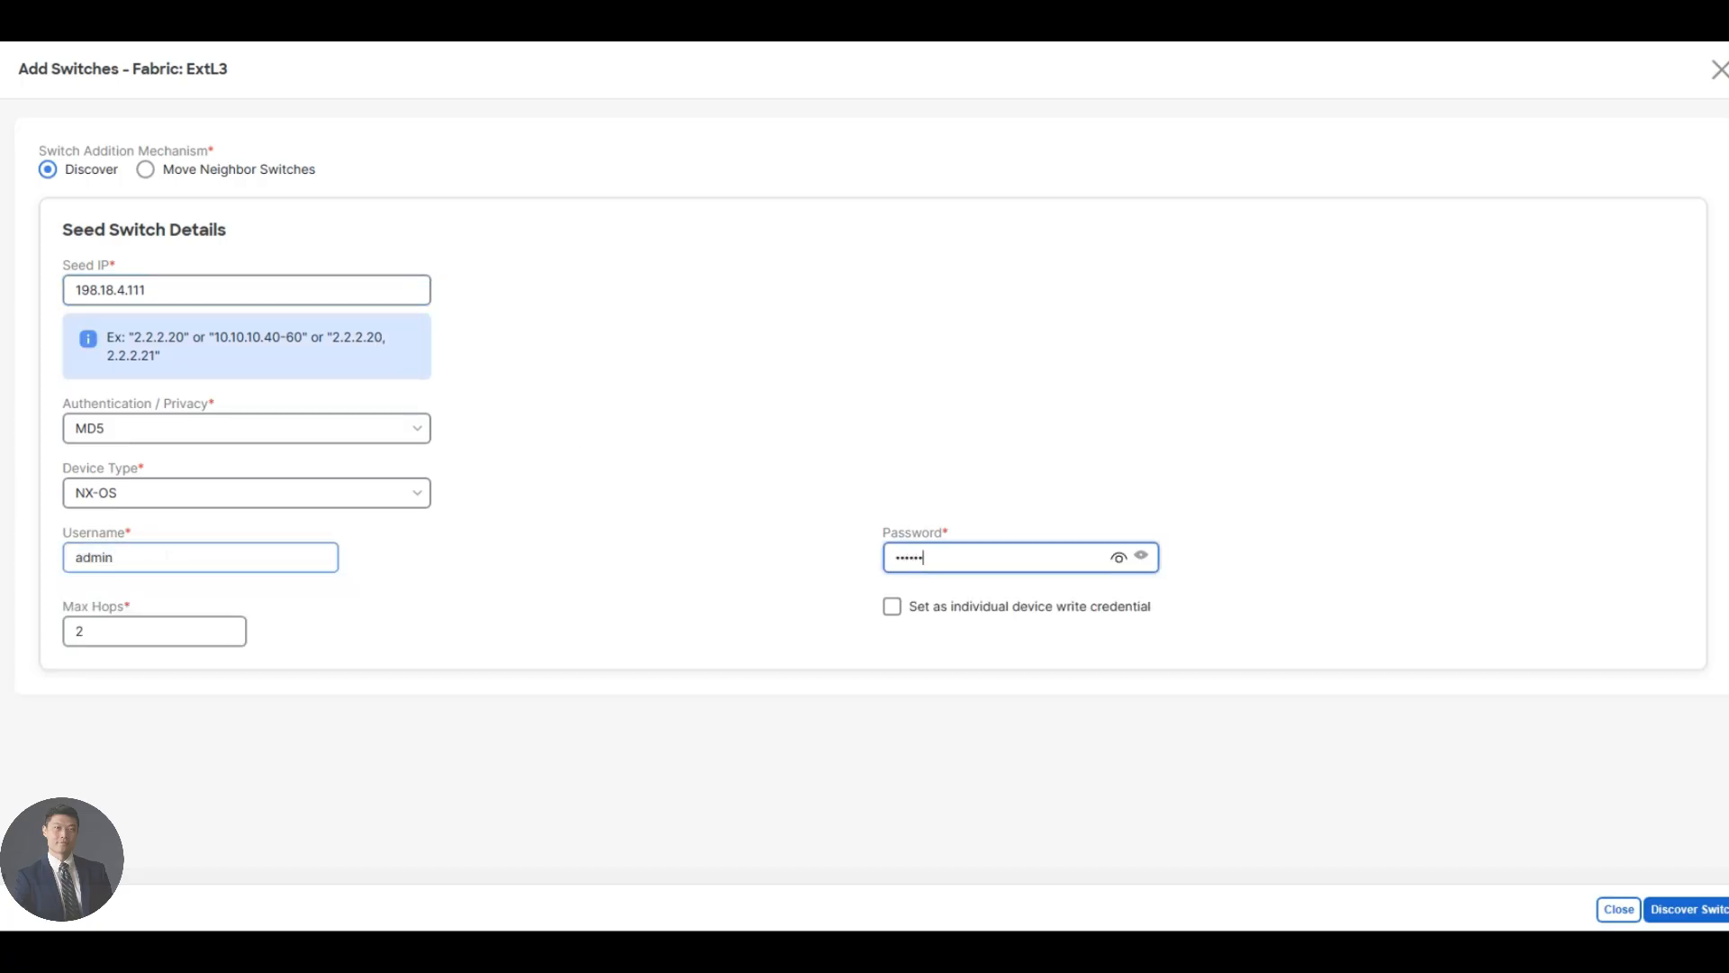
{"action": "type", "text": "••"}
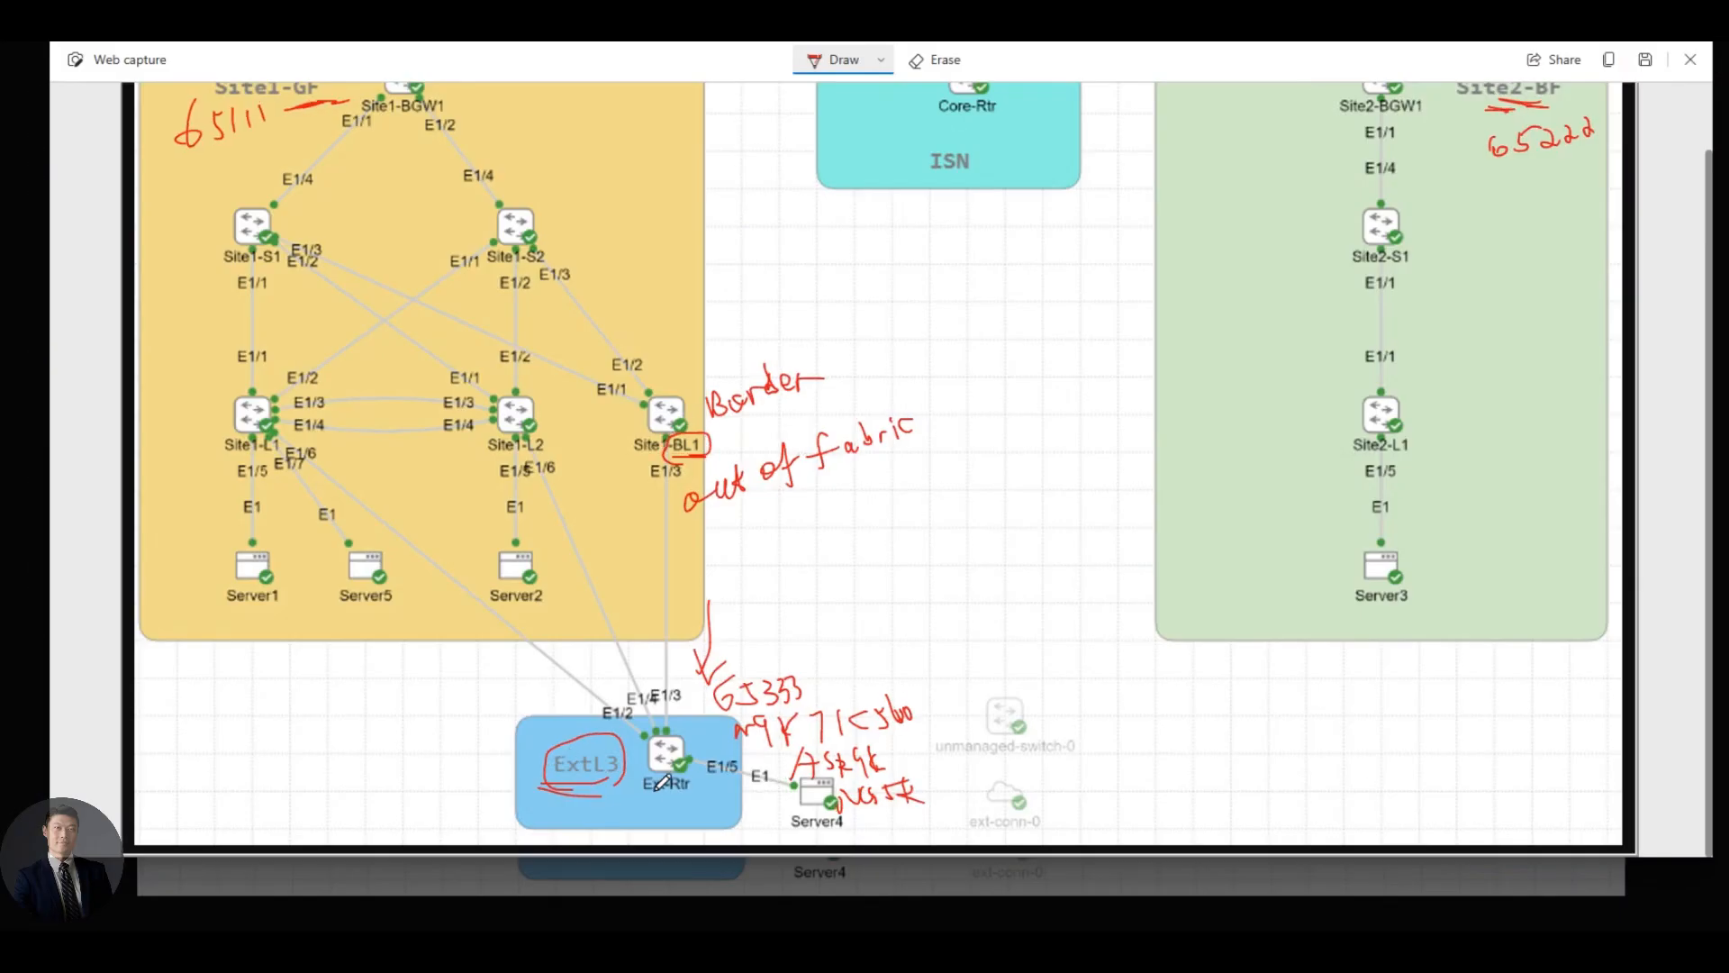
{"action": "mouse_move", "coordinate": [675, 793]}
{"action": "left_mouse_down"}
{"action": "mouse_move", "coordinate": [621, 798]}
{"action": "mouse_move", "coordinate": [639, 794]}
{"action": "left_mouse_up"}
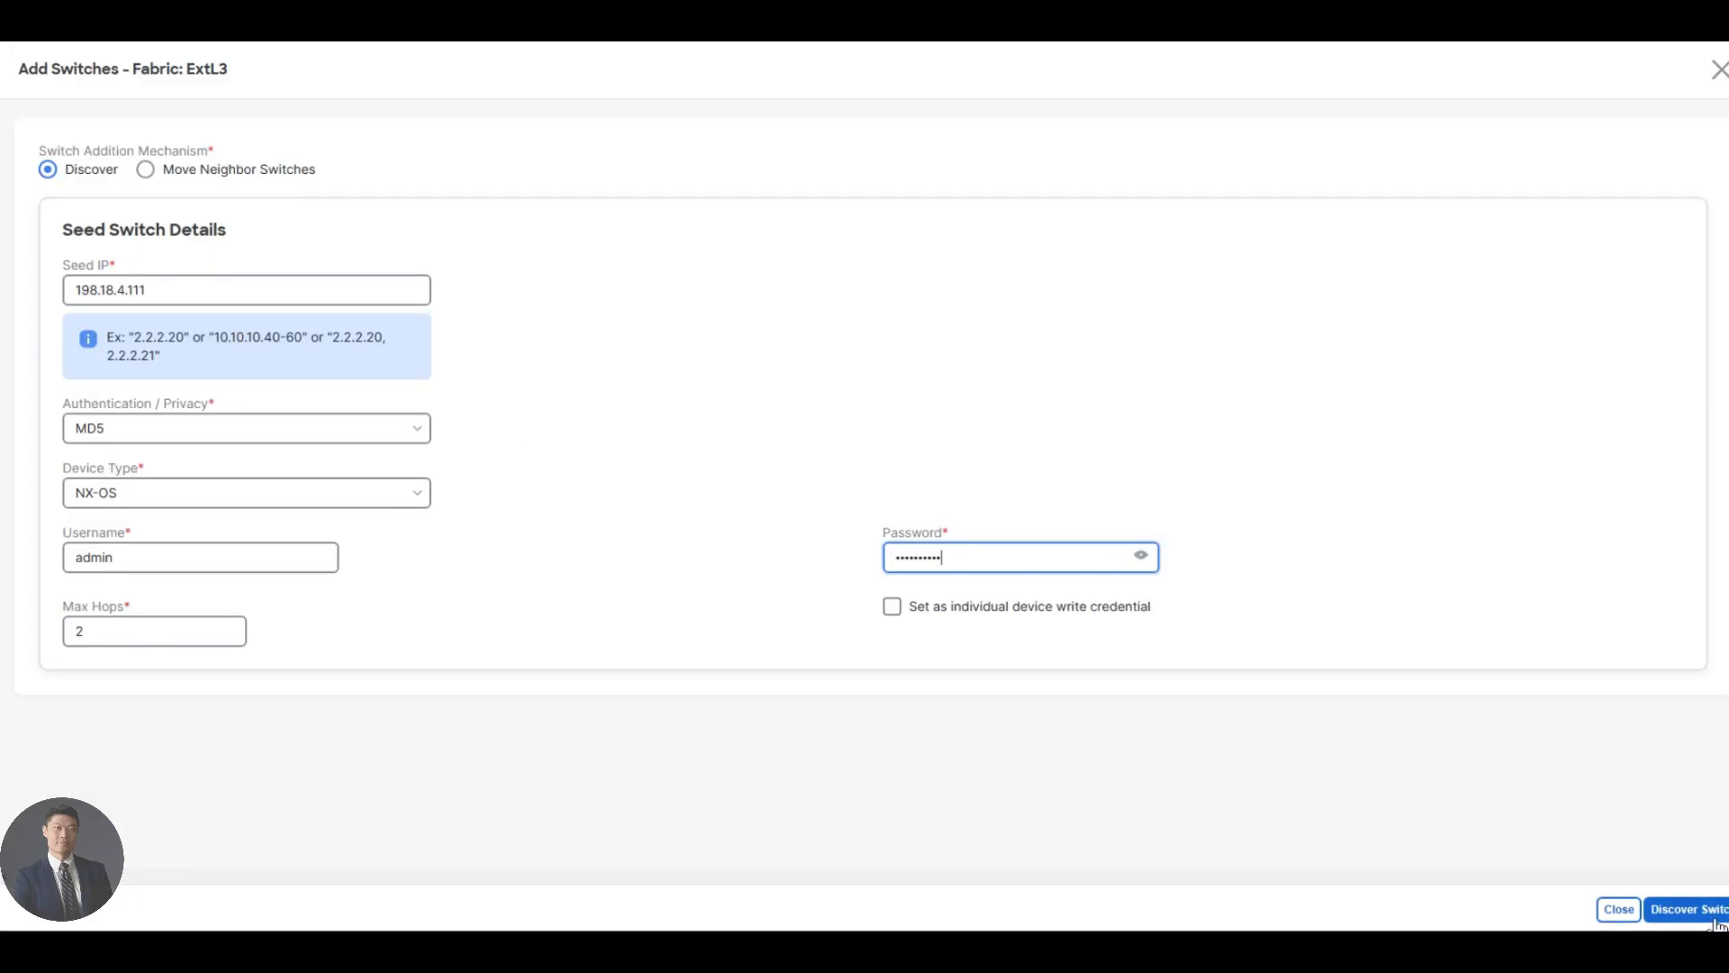
{"action": "left_click", "coordinate": [1684, 909]}
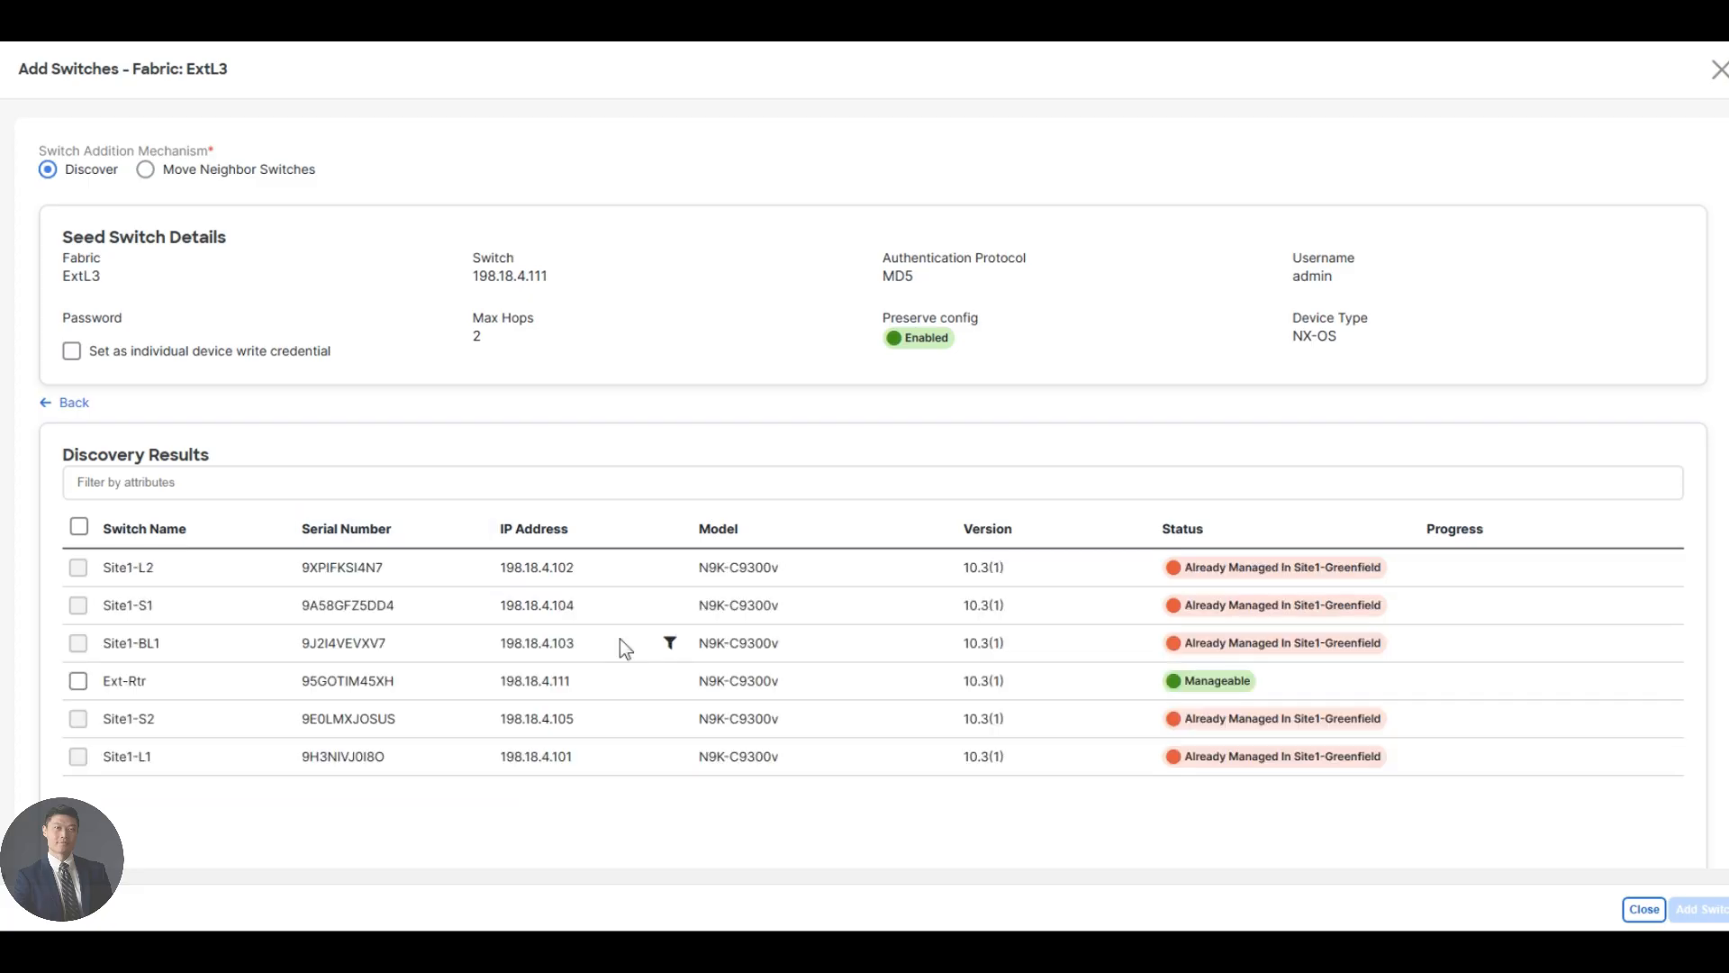
- Add the discovered Ext-Rtr to ExtL3 and select it in the switch list
{"action": "left_click", "coordinate": [78, 681]}
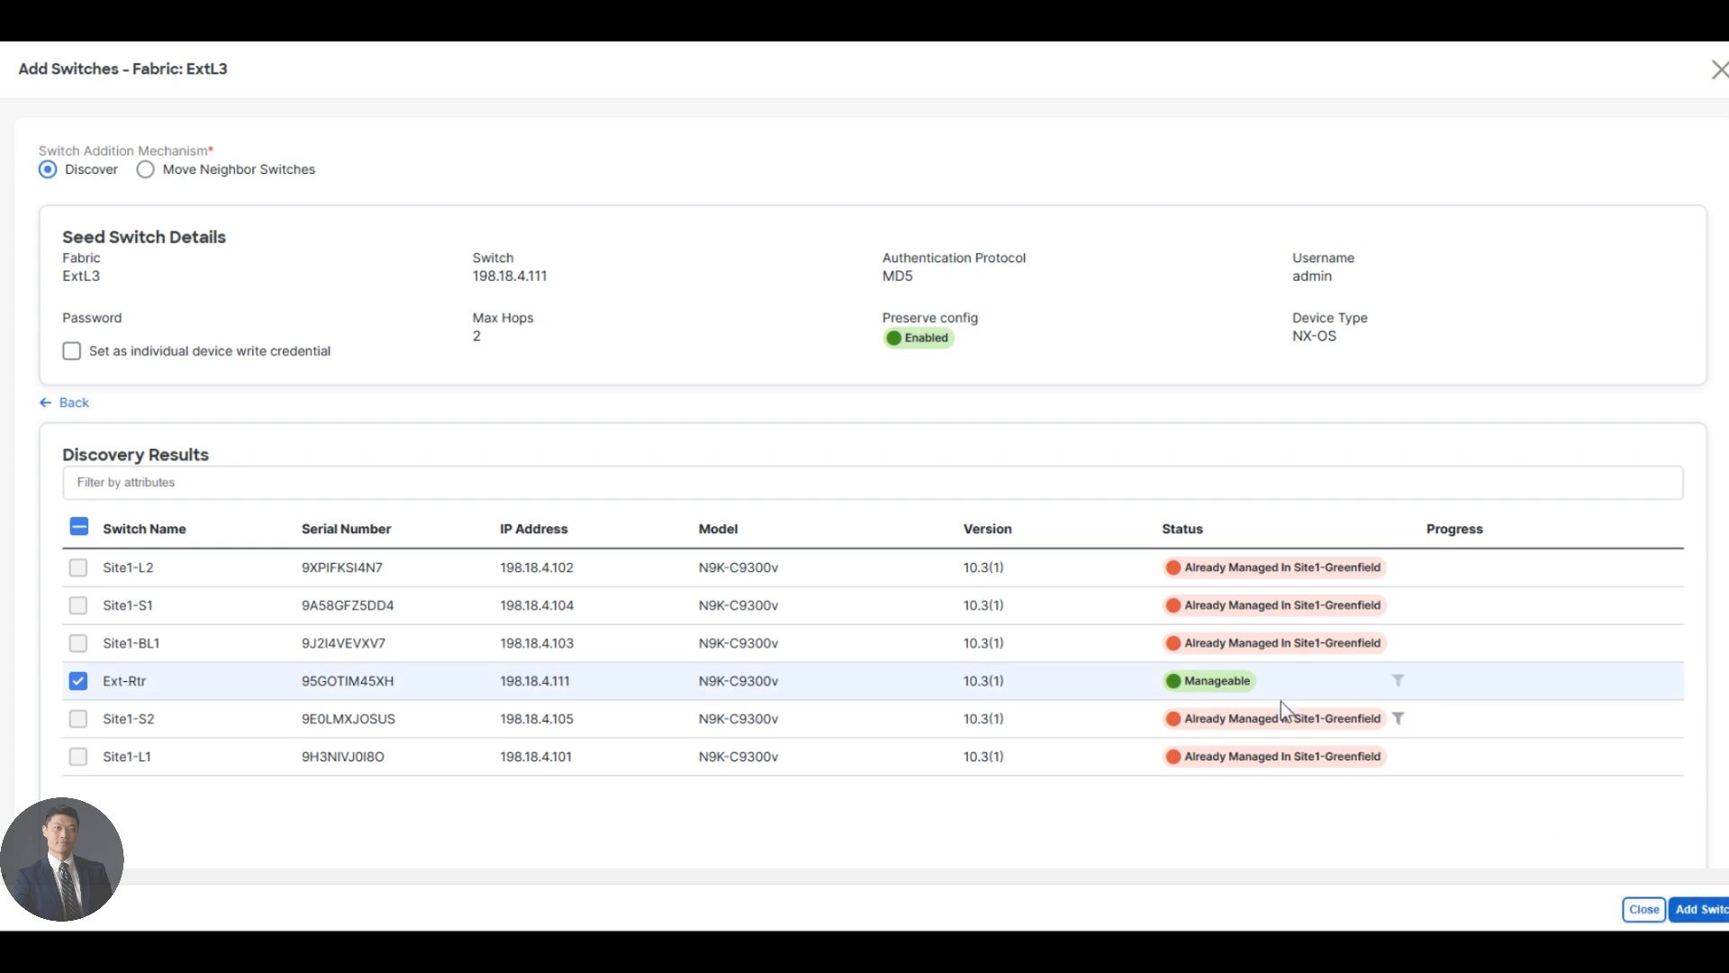
{"action": "left_click", "coordinate": [1692, 912]}
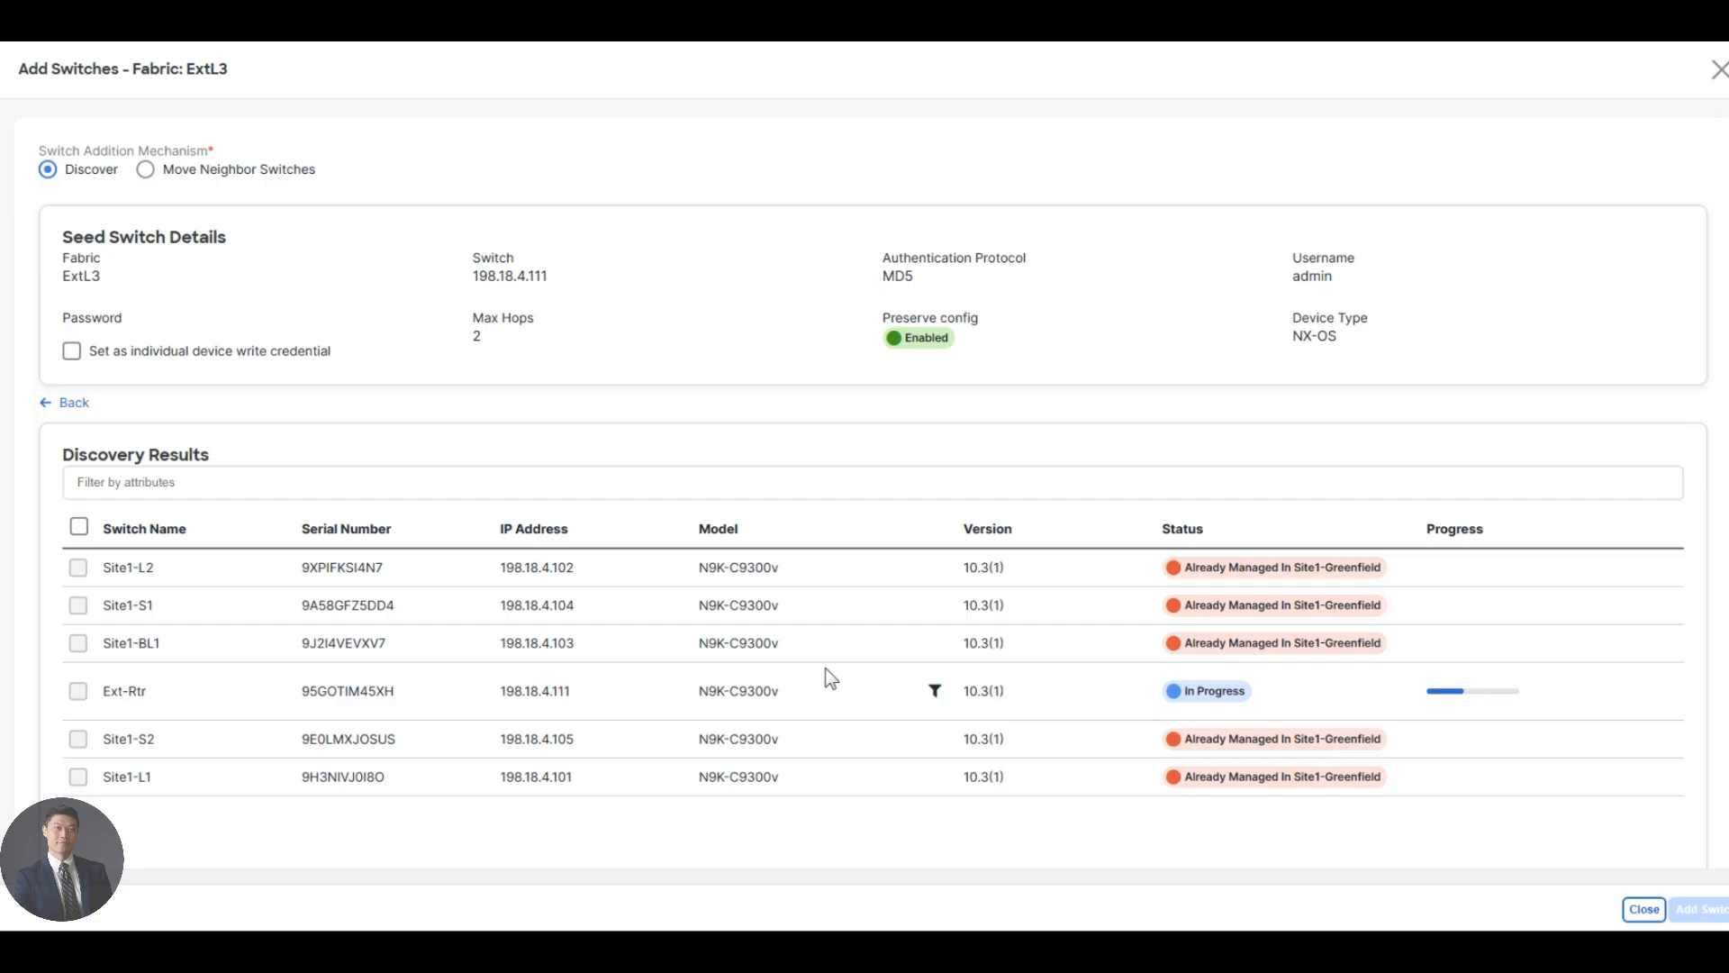
{"action": "left_click", "coordinate": [1643, 911]}
{"action": "left_click", "coordinate": [53, 337]}
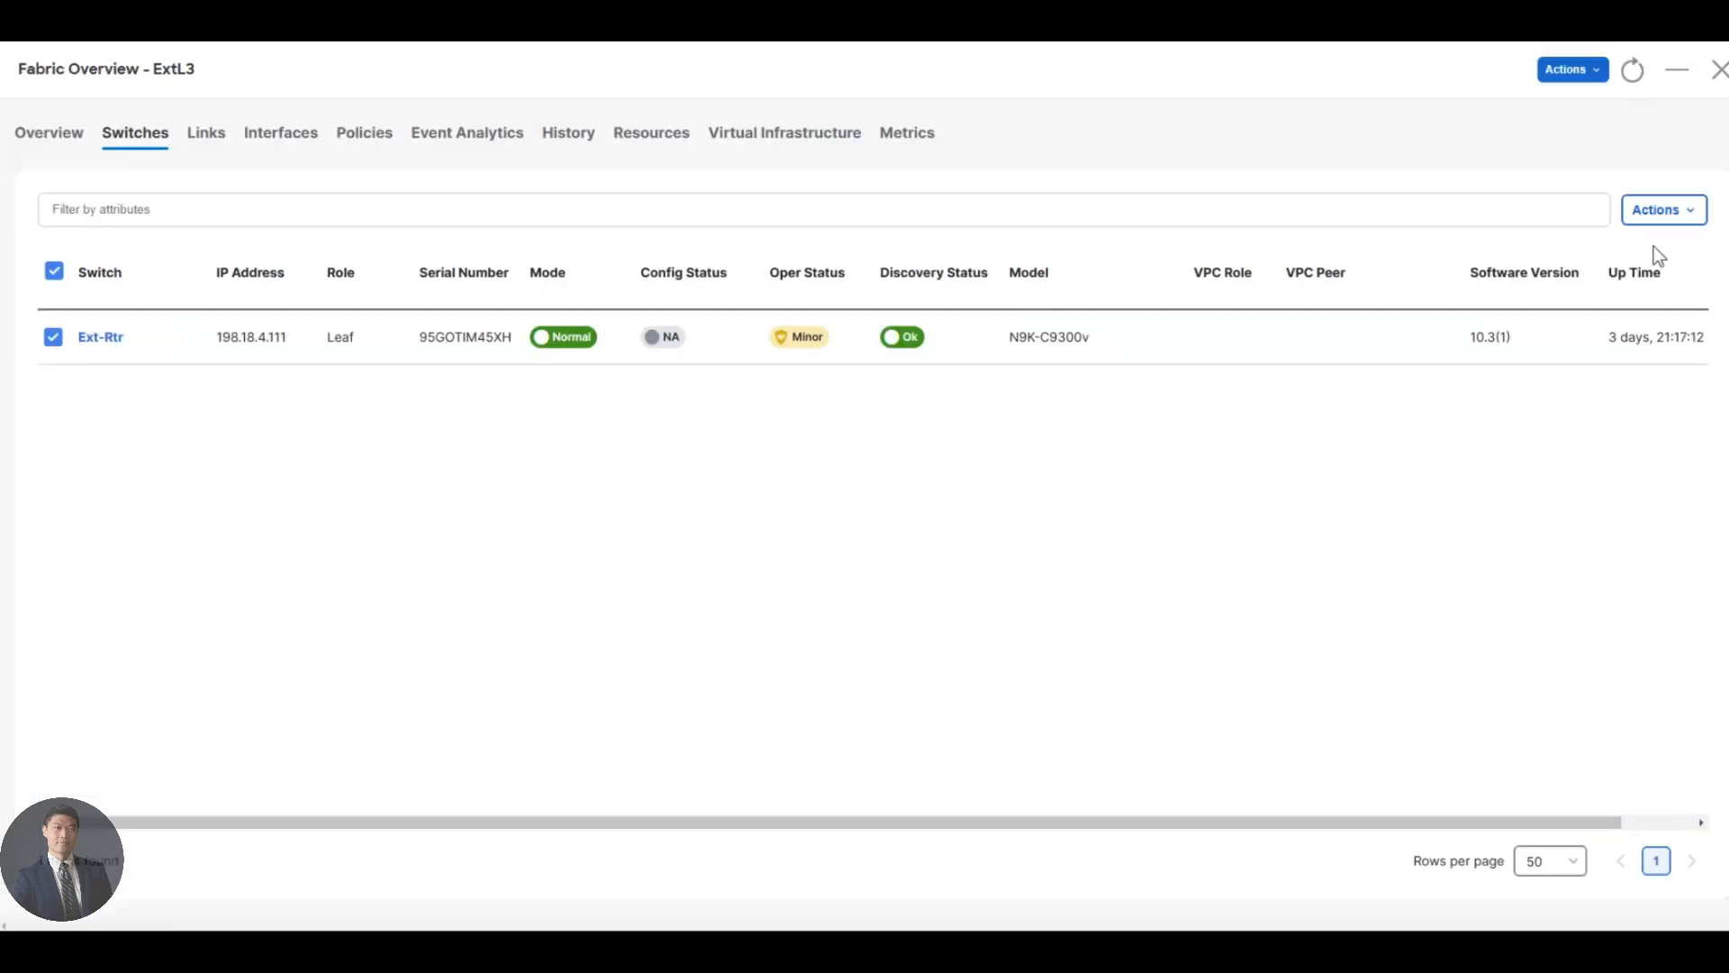
- Set Ext-Rtr's role to Edge Router and accept the warning
{"action": "left_click", "coordinate": [1677, 212]}
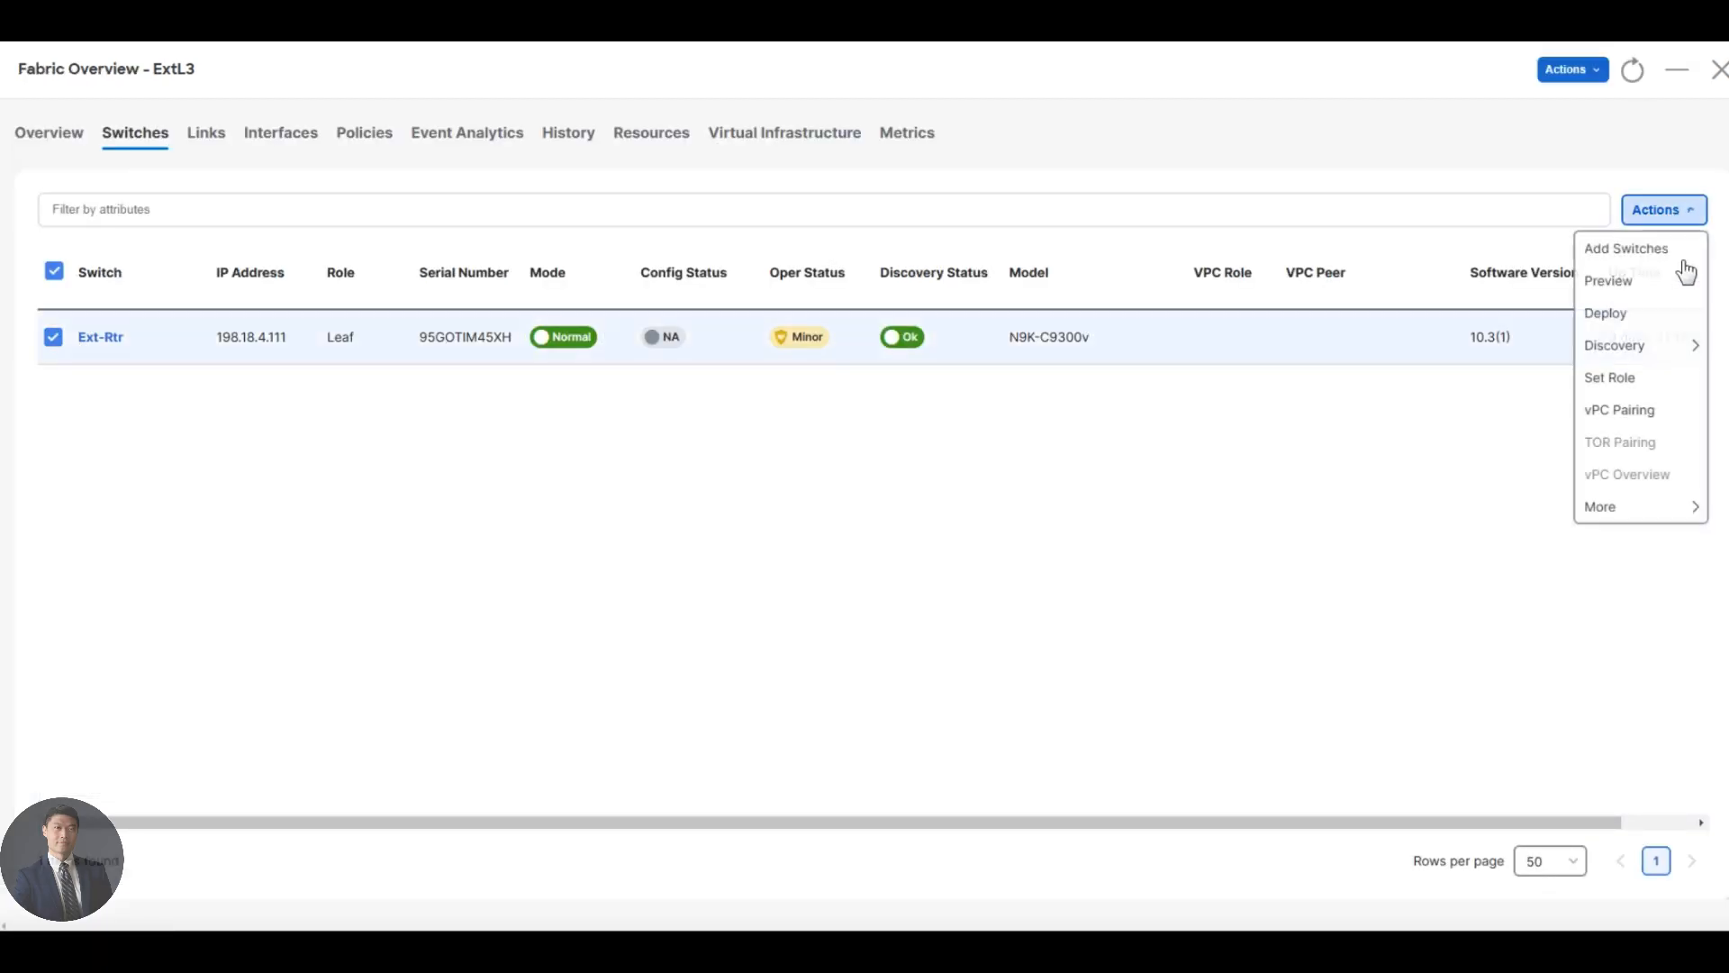
{"action": "left_click", "coordinate": [1612, 379]}
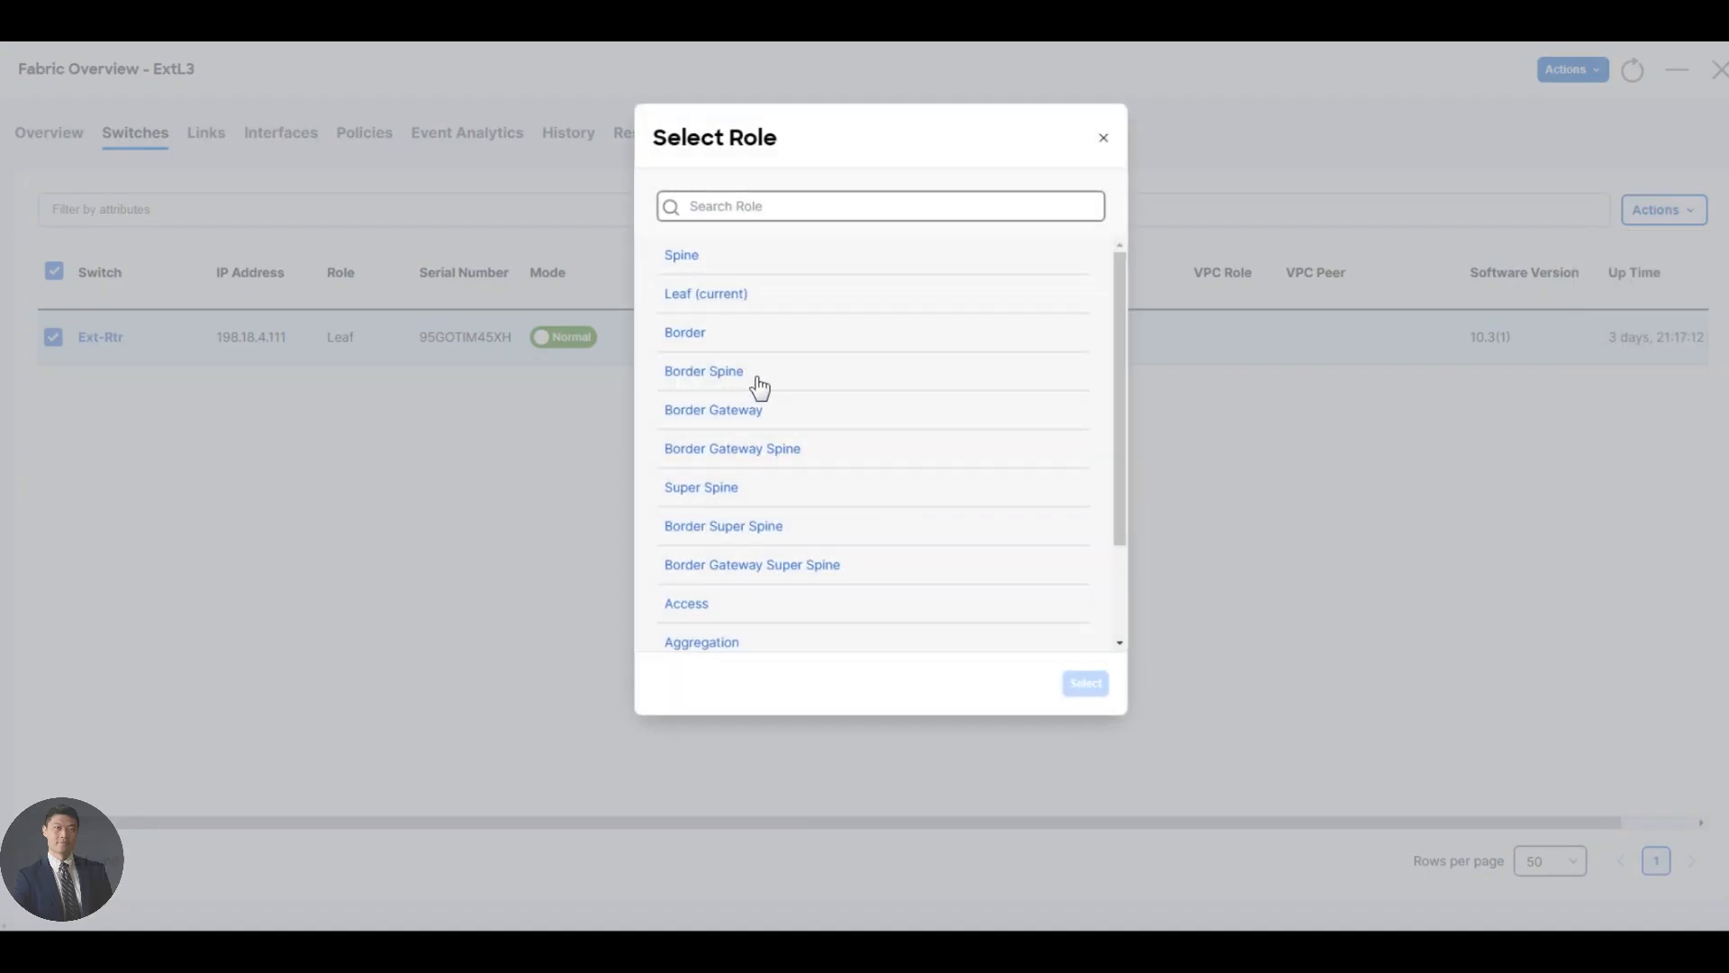
{"action": "scroll", "coordinate": [698, 374], "scroll_direction": "down", "scroll_amount": 3}
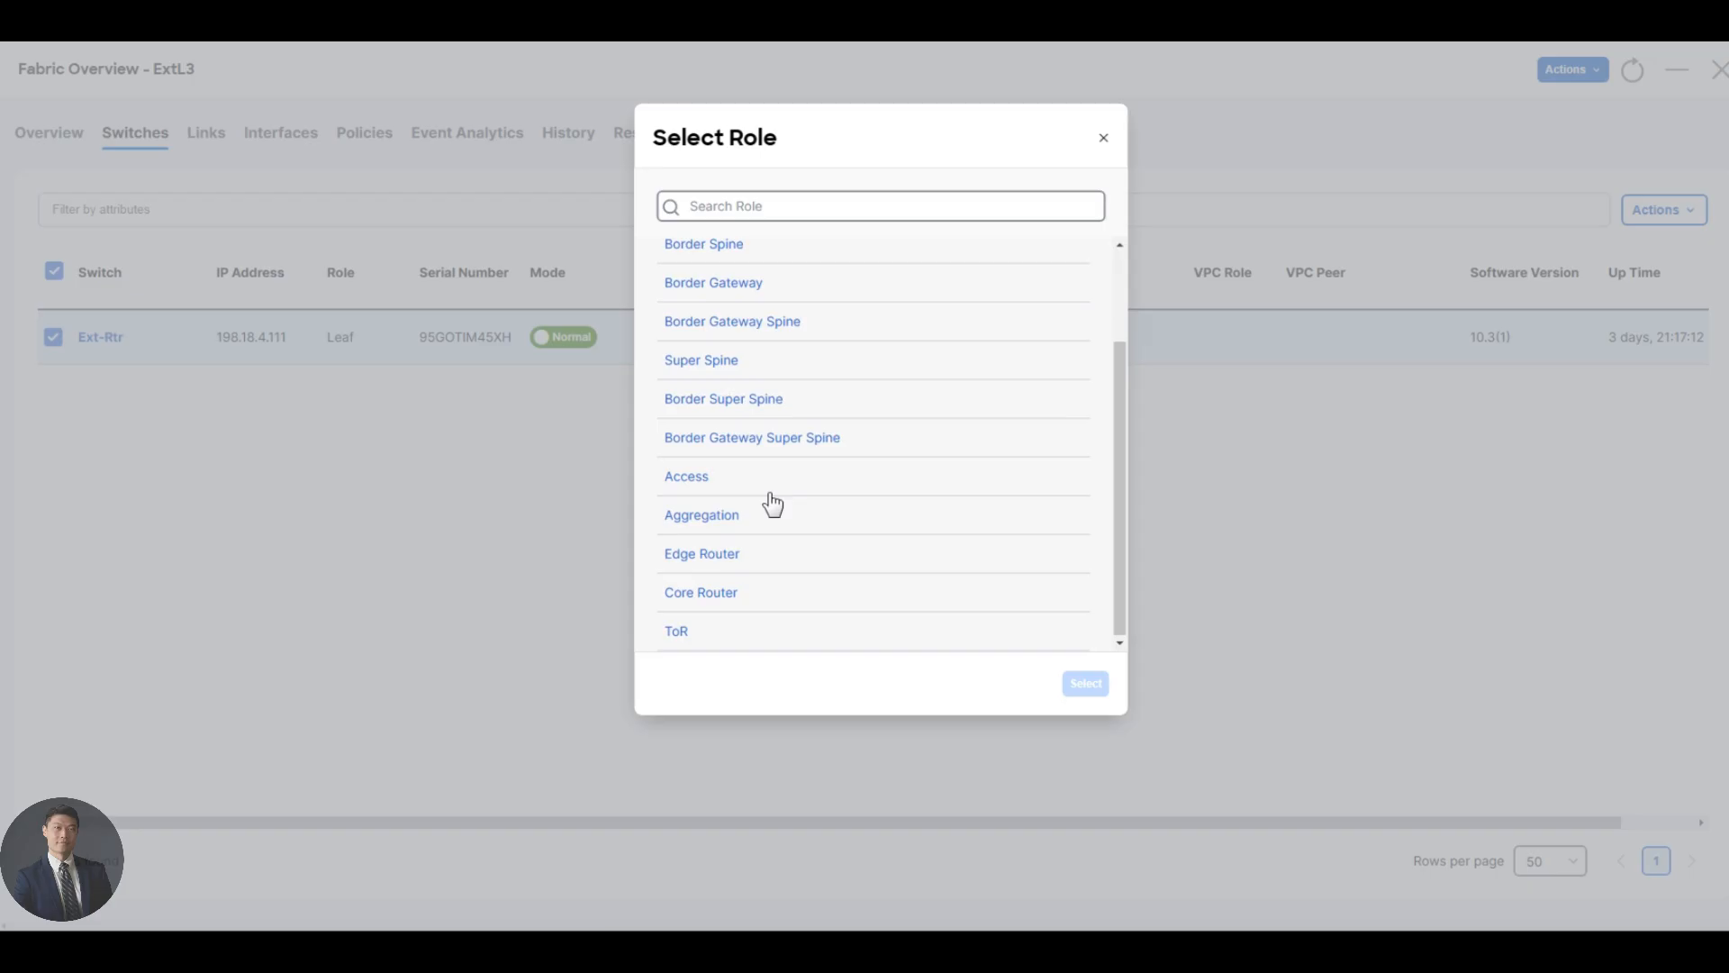
{"action": "left_click", "coordinate": [727, 563]}
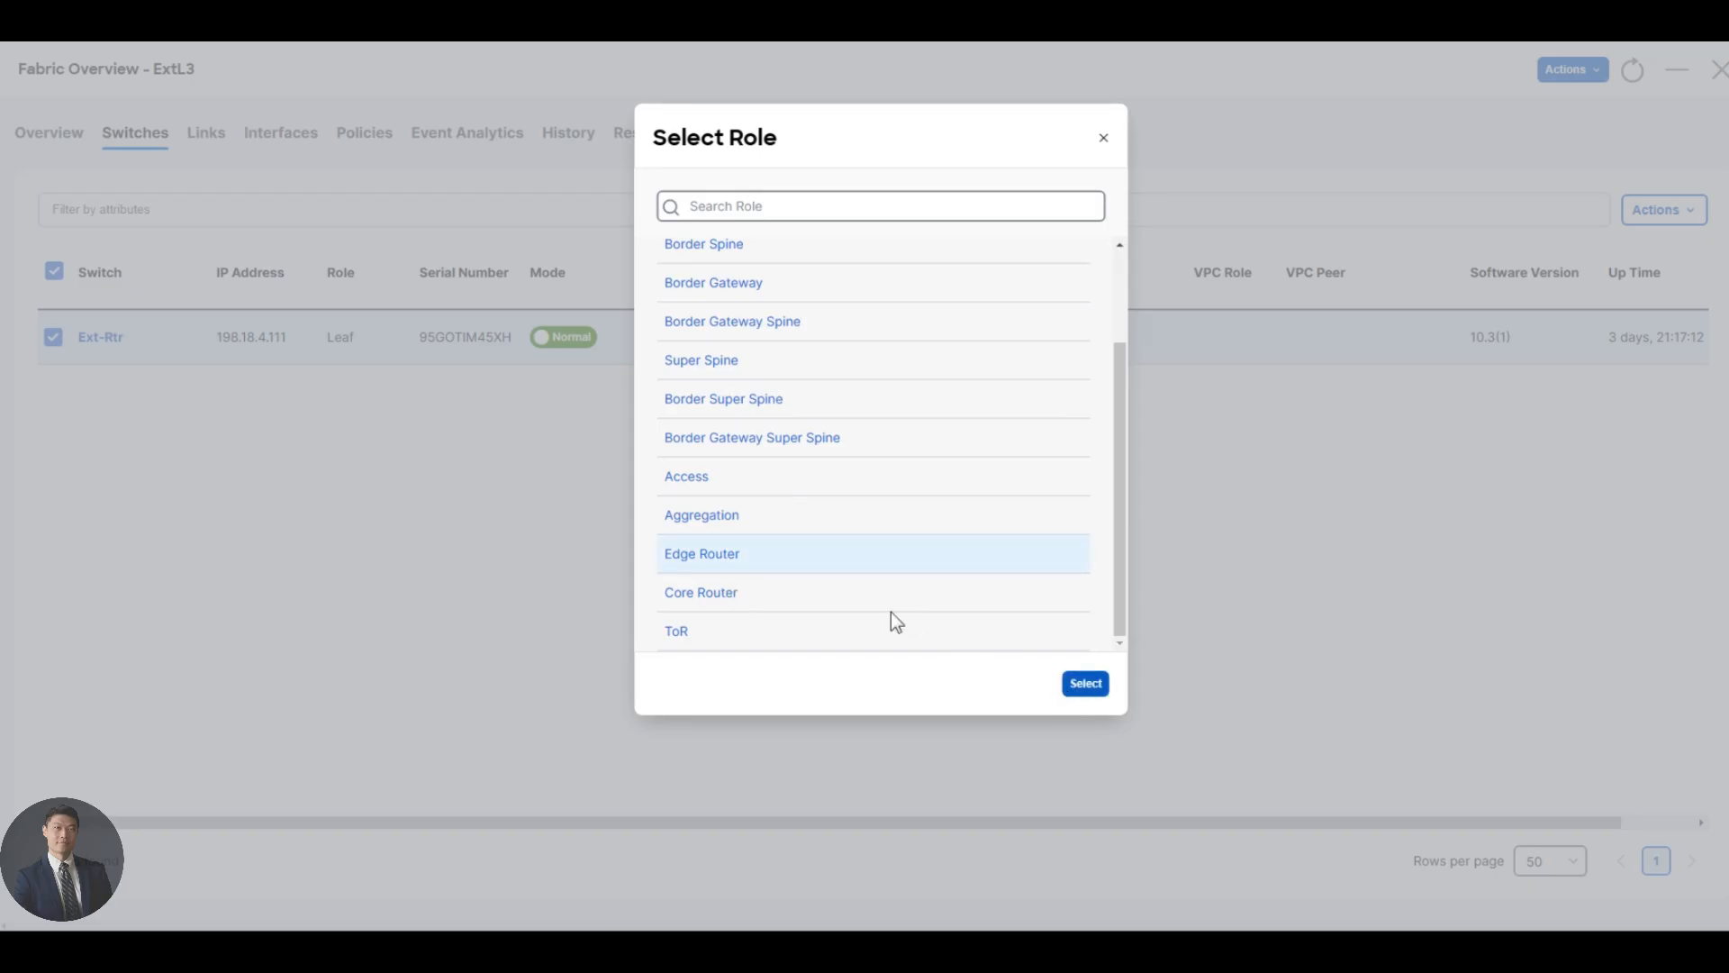
{"action": "left_click", "coordinate": [879, 555]}
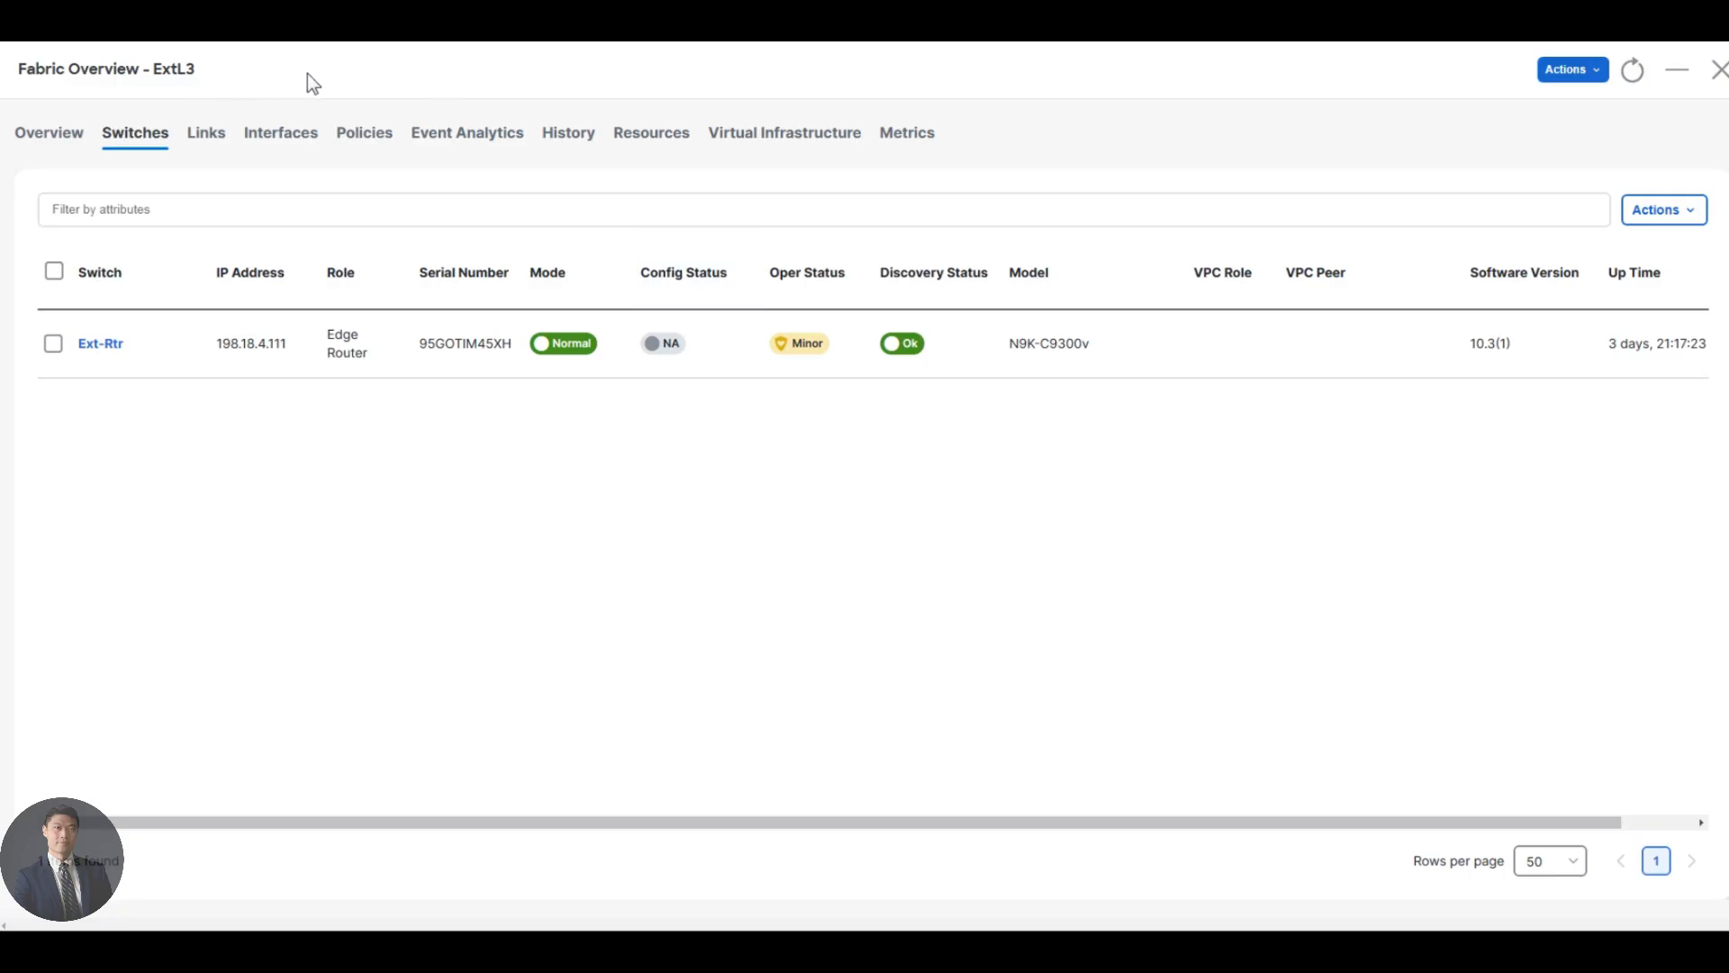
- Recalculate and deploy ExtL3, pushing the 2 pending config lines to Ext-Rtr
{"action": "left_click", "coordinate": [1574, 70]}
{"action": "left_click", "coordinate": [1538, 170]}
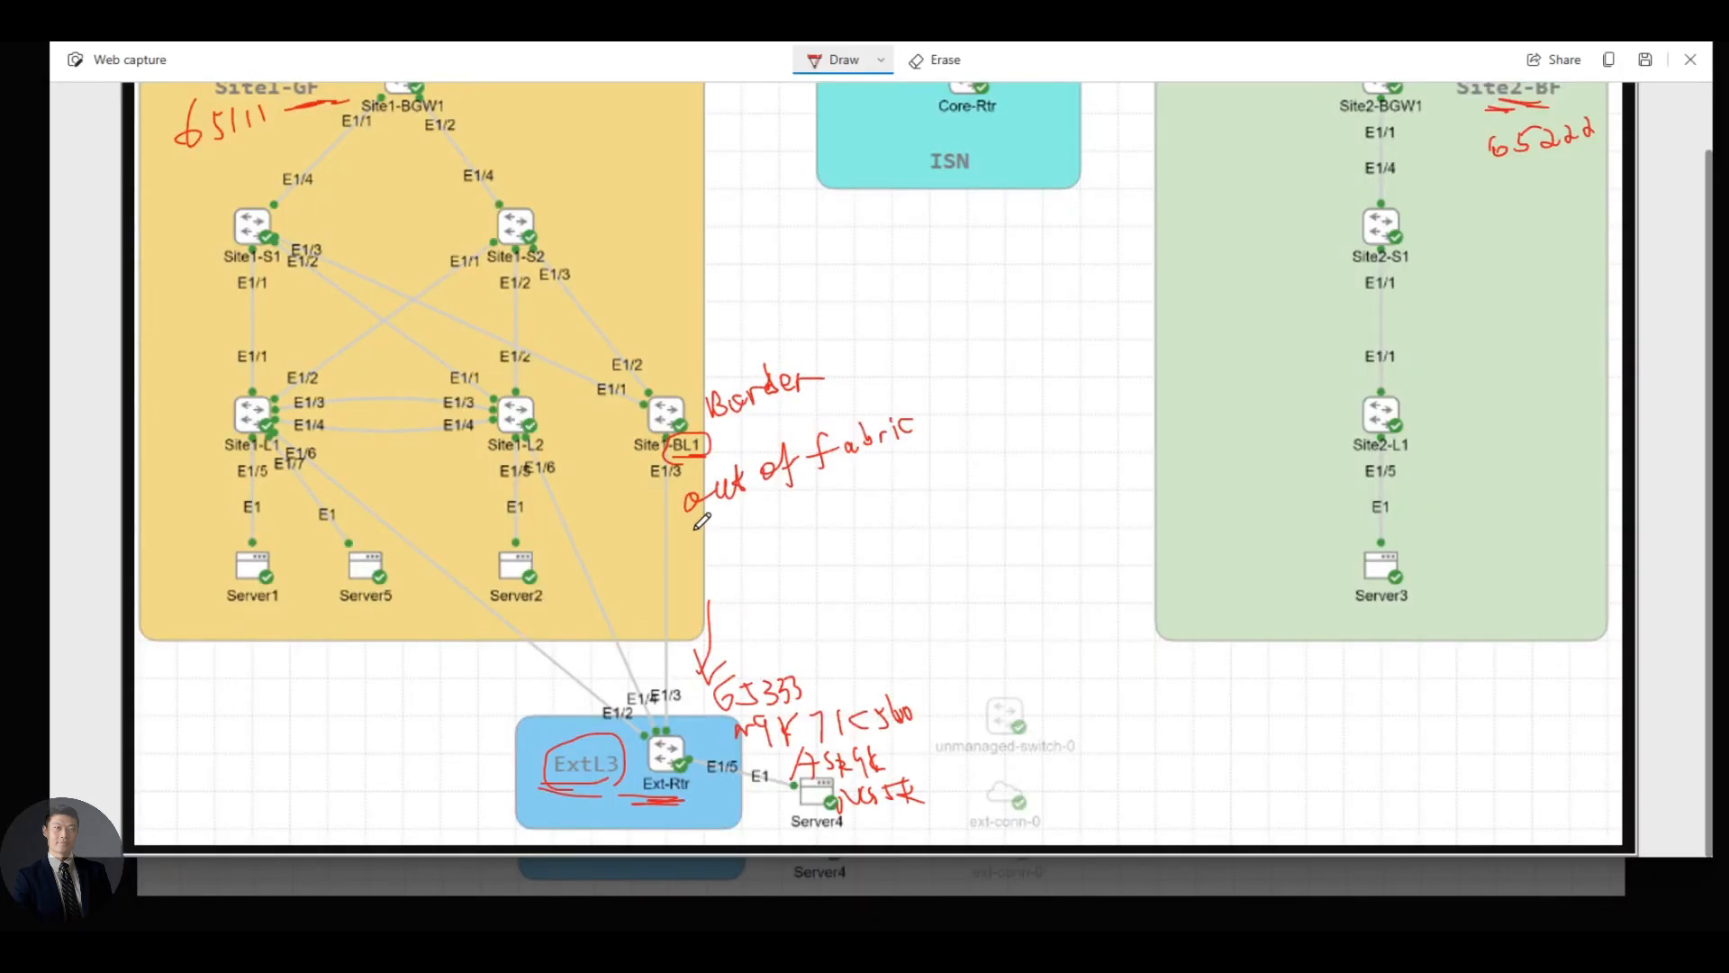
{"action": "mouse_move", "coordinate": [697, 522]}
{"action": "left_mouse_down"}
{"action": "mouse_move", "coordinate": [718, 538]}
{"action": "mouse_move", "coordinate": [766, 504]}
{"action": "mouse_move", "coordinate": [761, 539]}
{"action": "mouse_move", "coordinate": [766, 509]}
{"action": "mouse_move", "coordinate": [796, 521]}
{"action": "mouse_move", "coordinate": [814, 495]}
{"action": "mouse_move", "coordinate": [821, 519]}
{"action": "mouse_move", "coordinate": [815, 501]}
{"action": "left_mouse_up"}
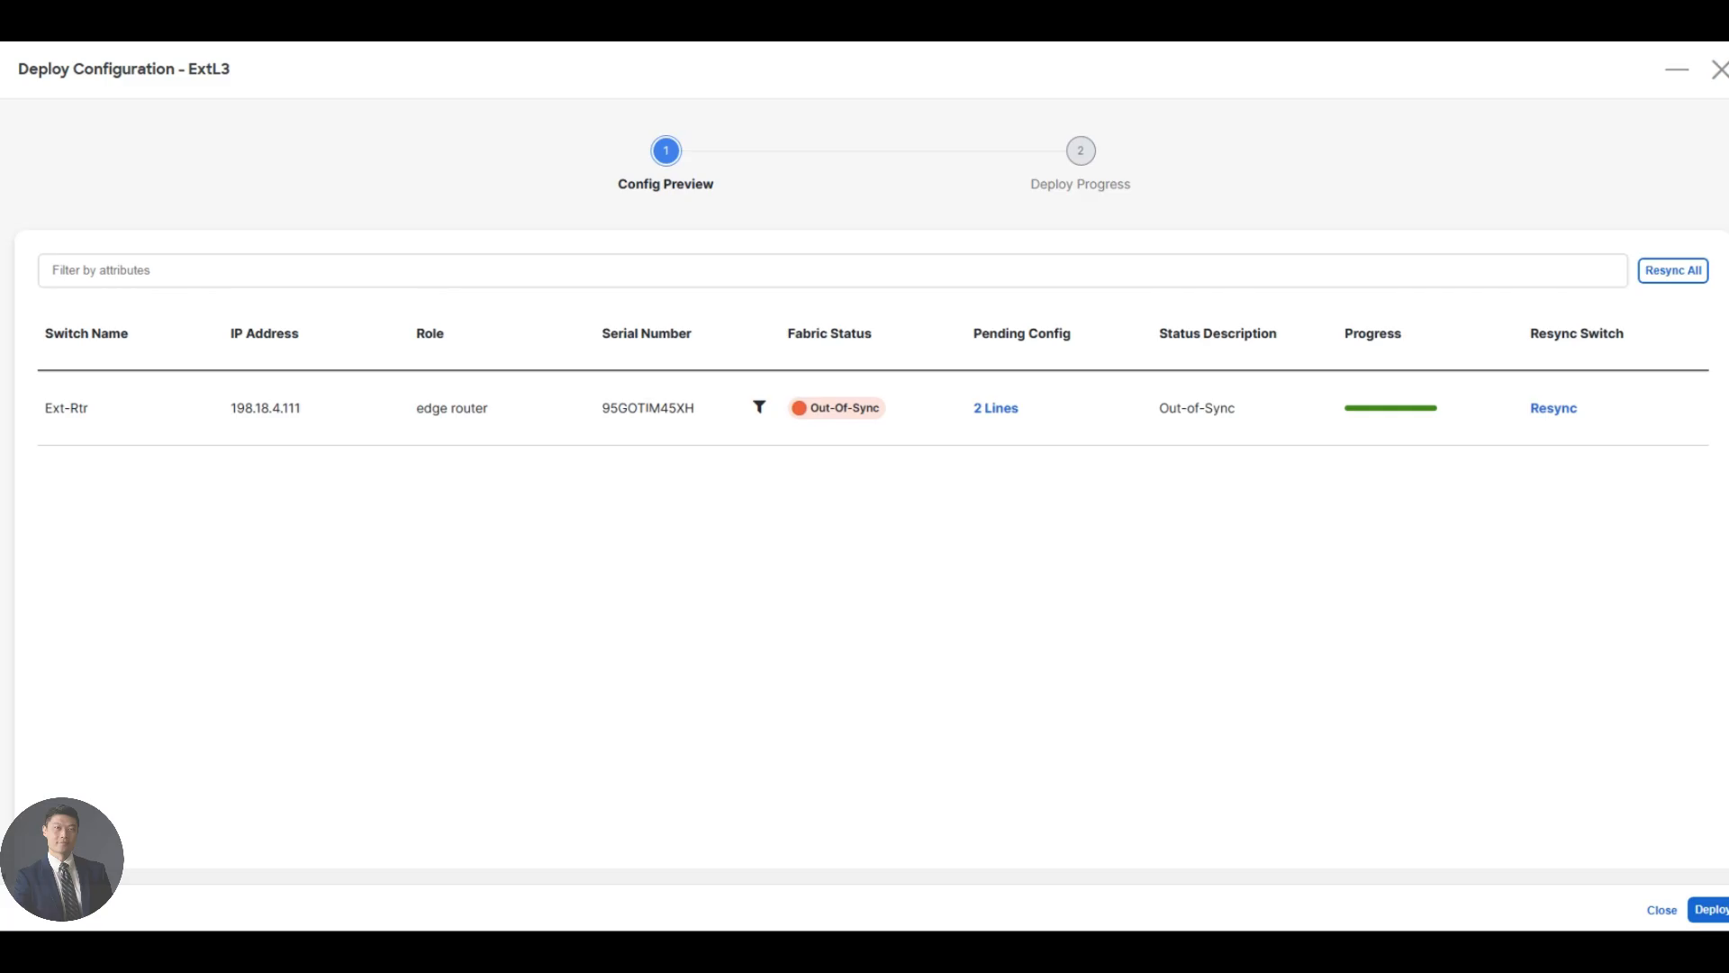
{"action": "left_click", "coordinate": [1708, 910]}
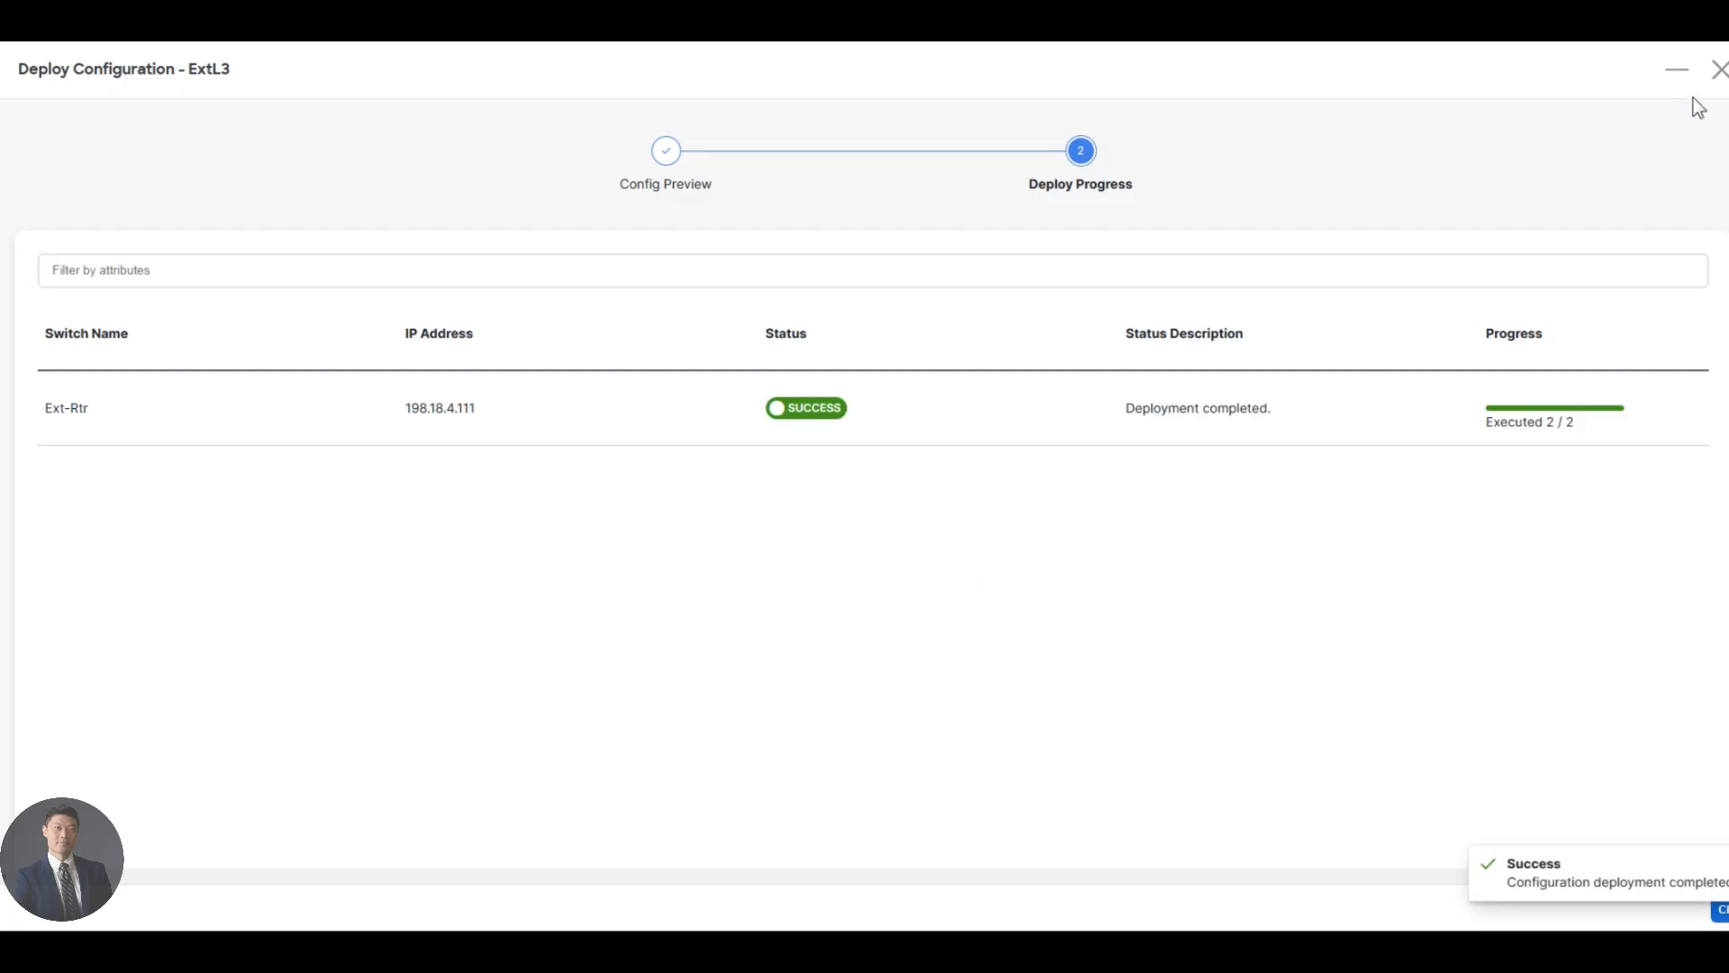
{"action": "left_click", "coordinate": [1717, 69]}
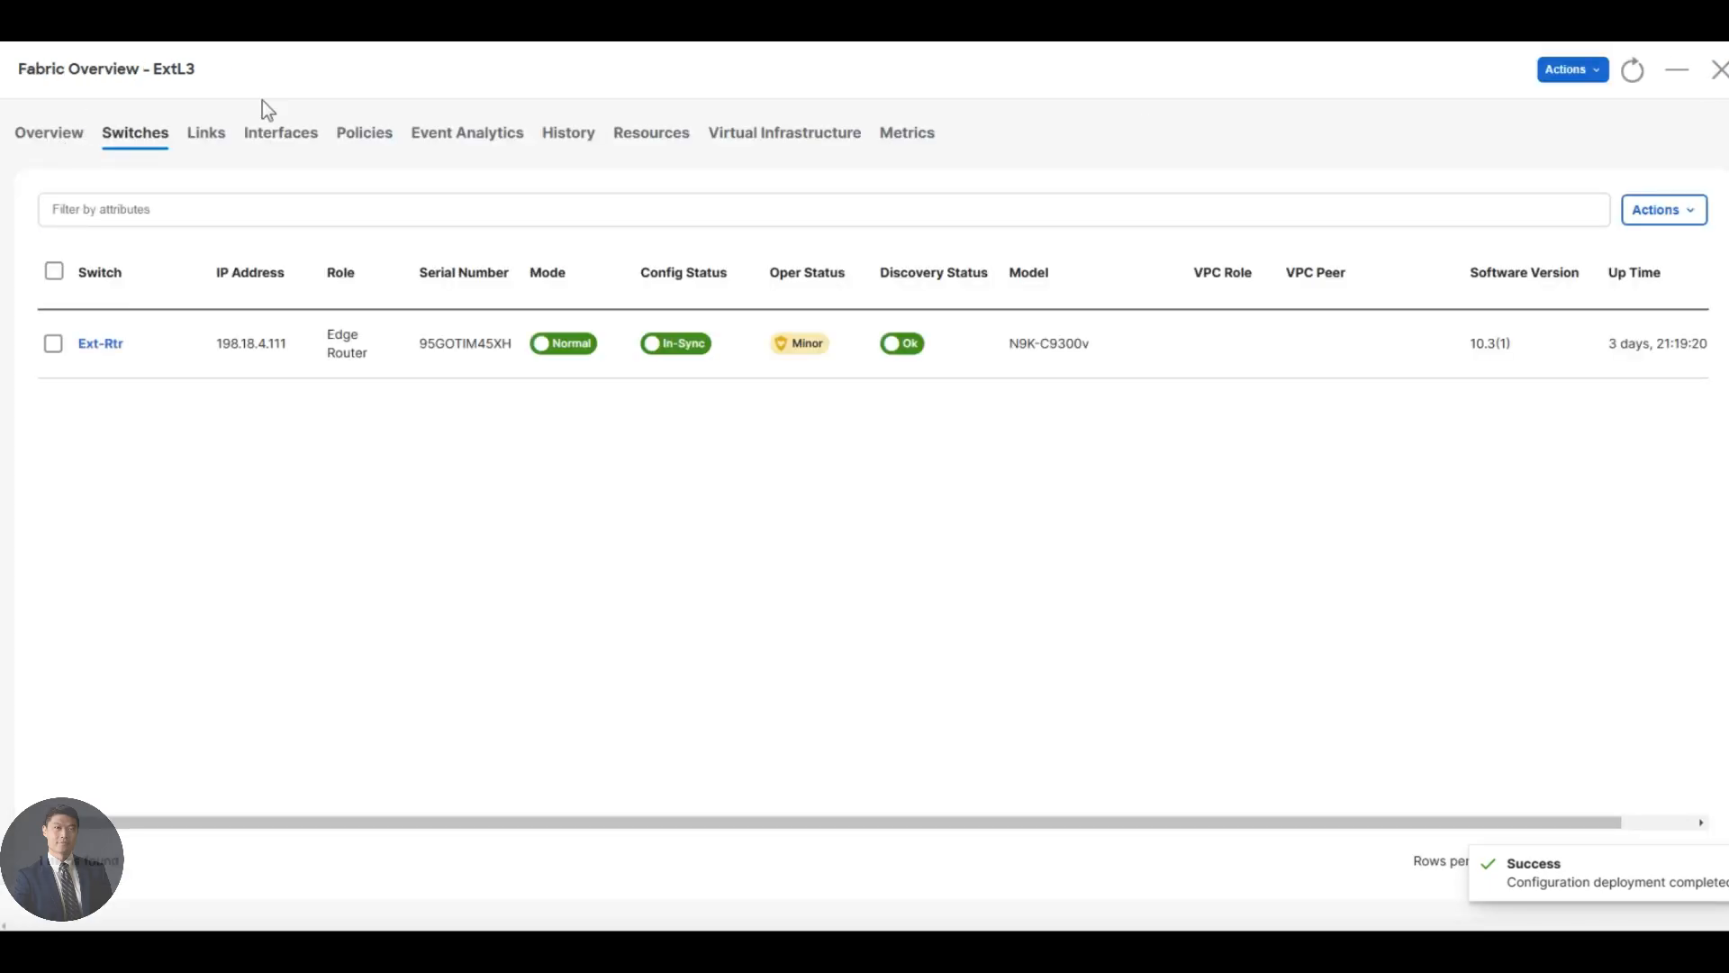
- Open Site1-Greenfield and run Recalculate and Deploy to preview Site1-BL1's 6 pending lines
{"action": "left_click", "coordinate": [1718, 69]}
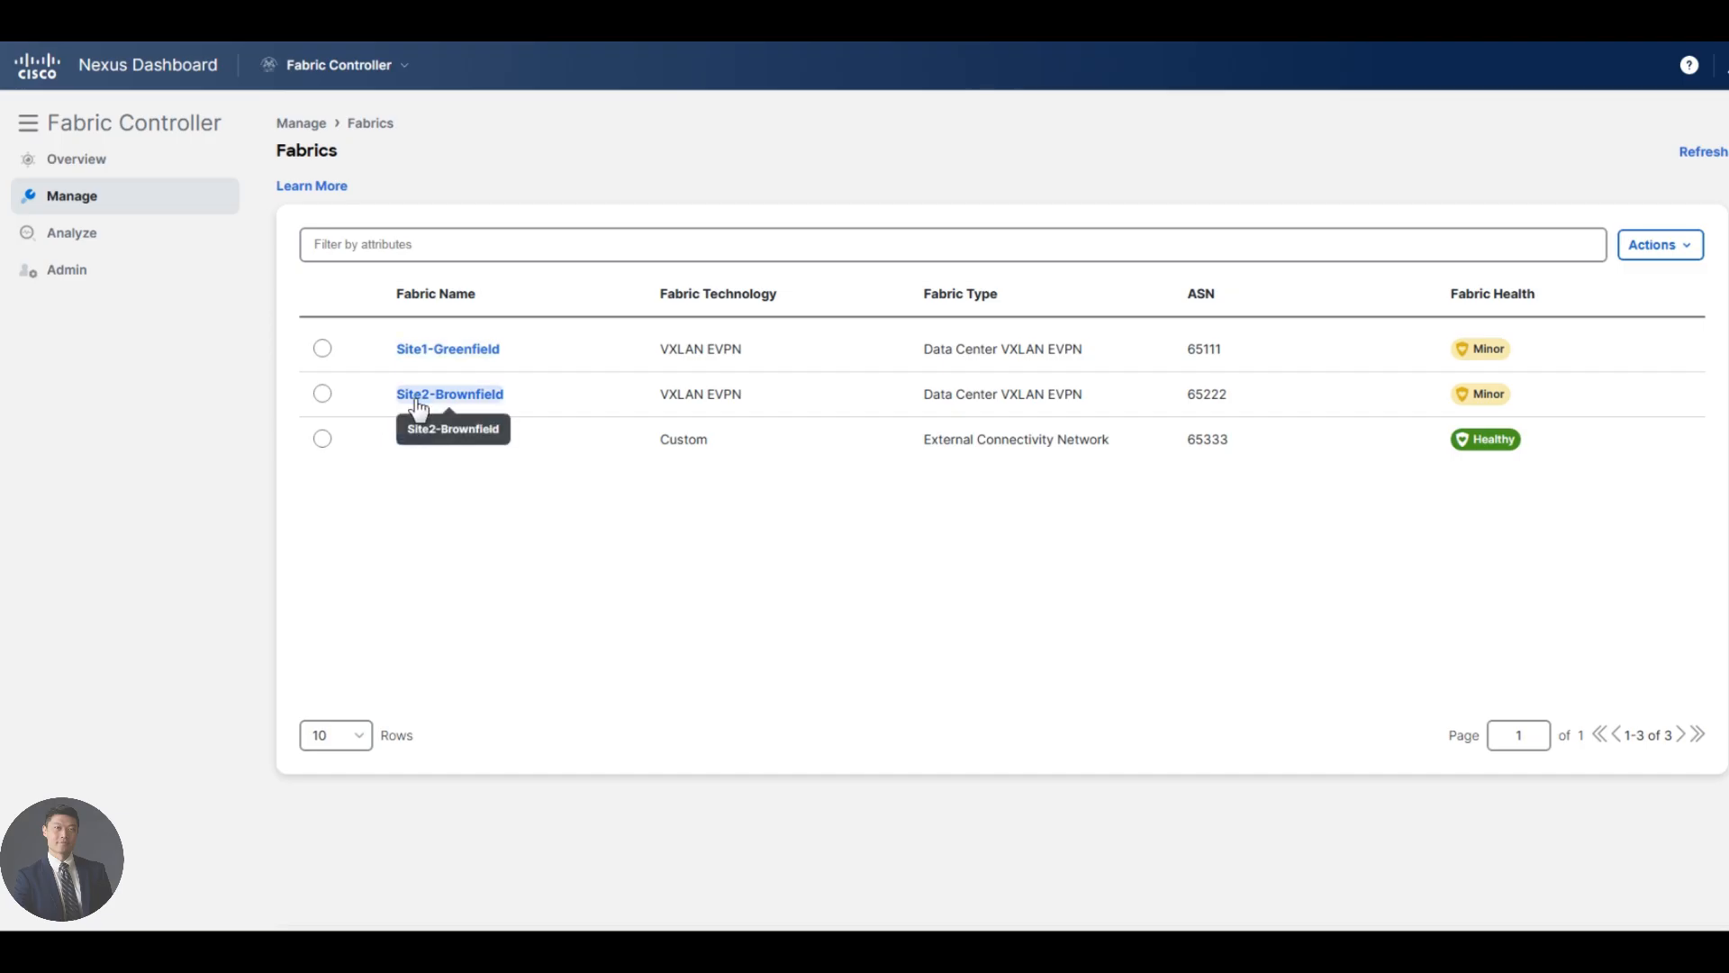
{"action": "left_click", "coordinate": [475, 361]}
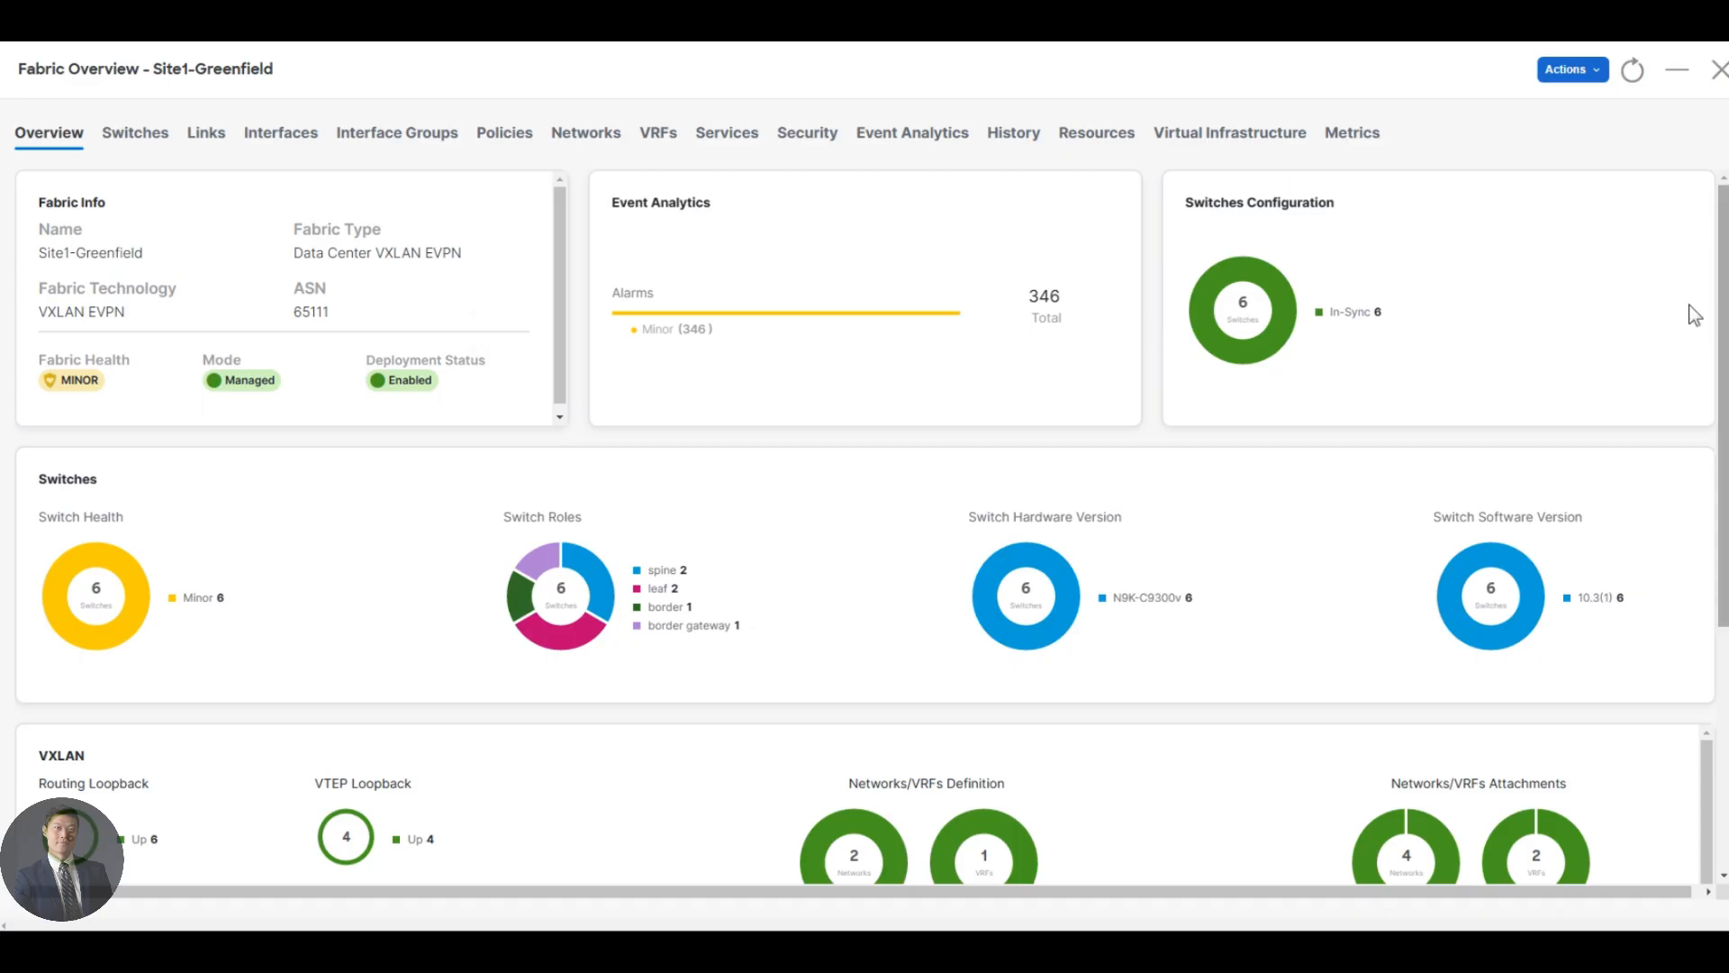
{"action": "left_click", "coordinate": [1597, 83]}
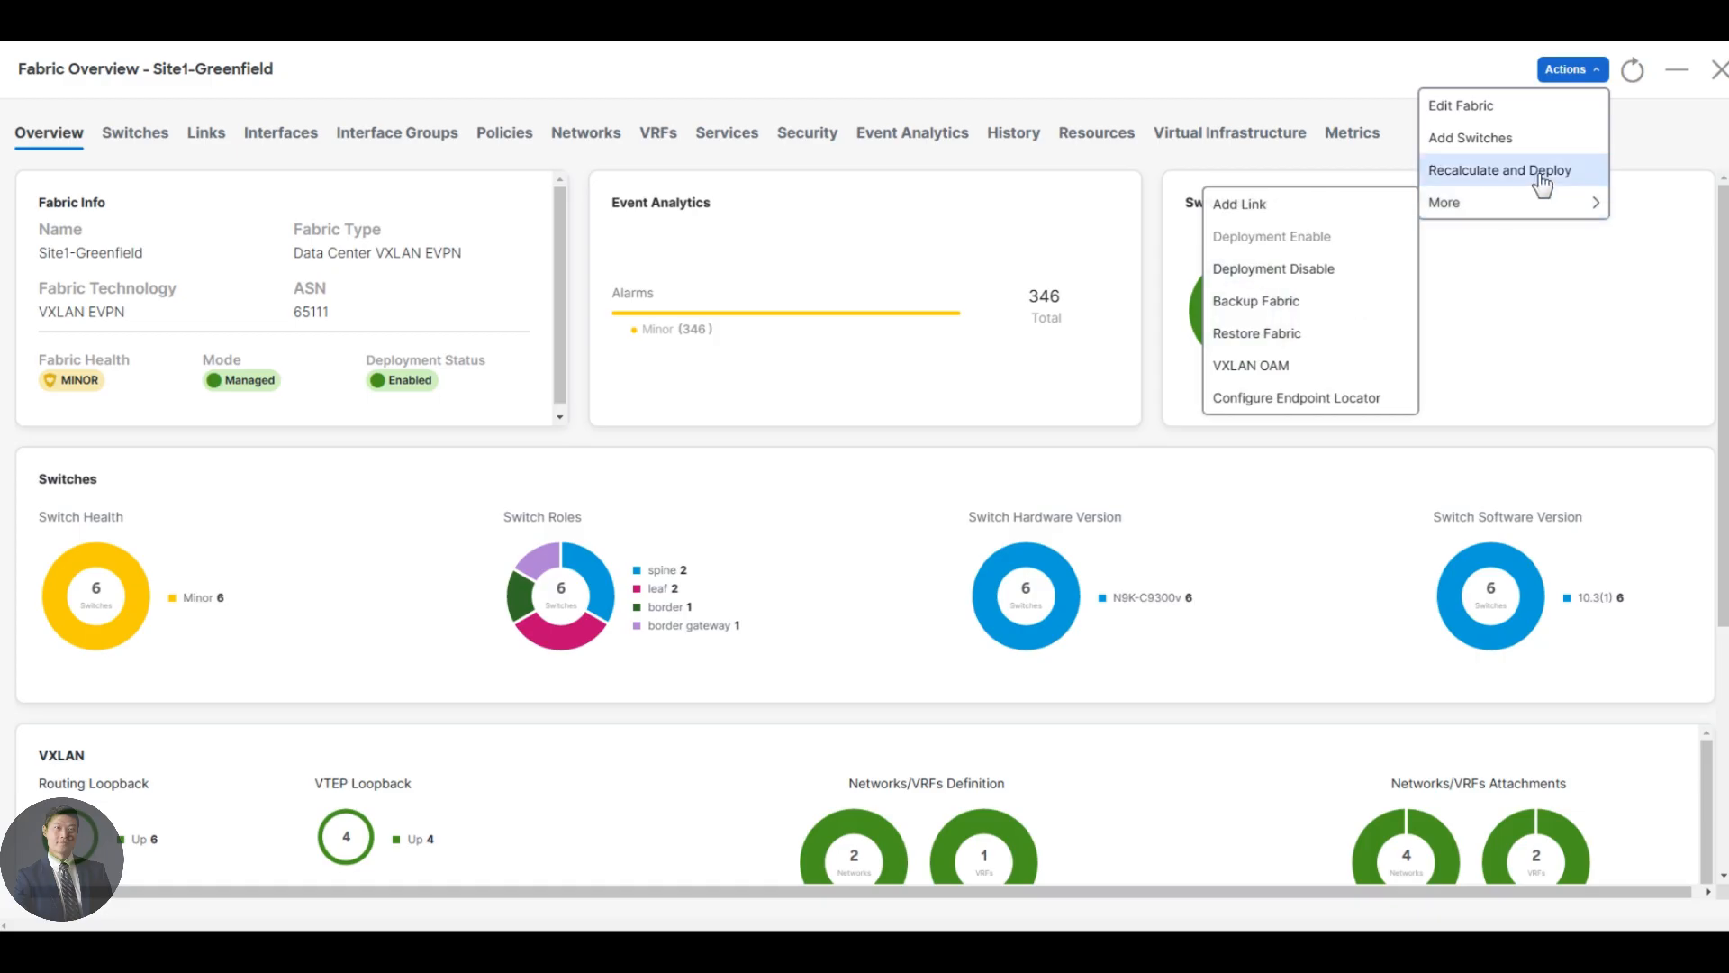
{"action": "left_click", "coordinate": [1502, 183]}
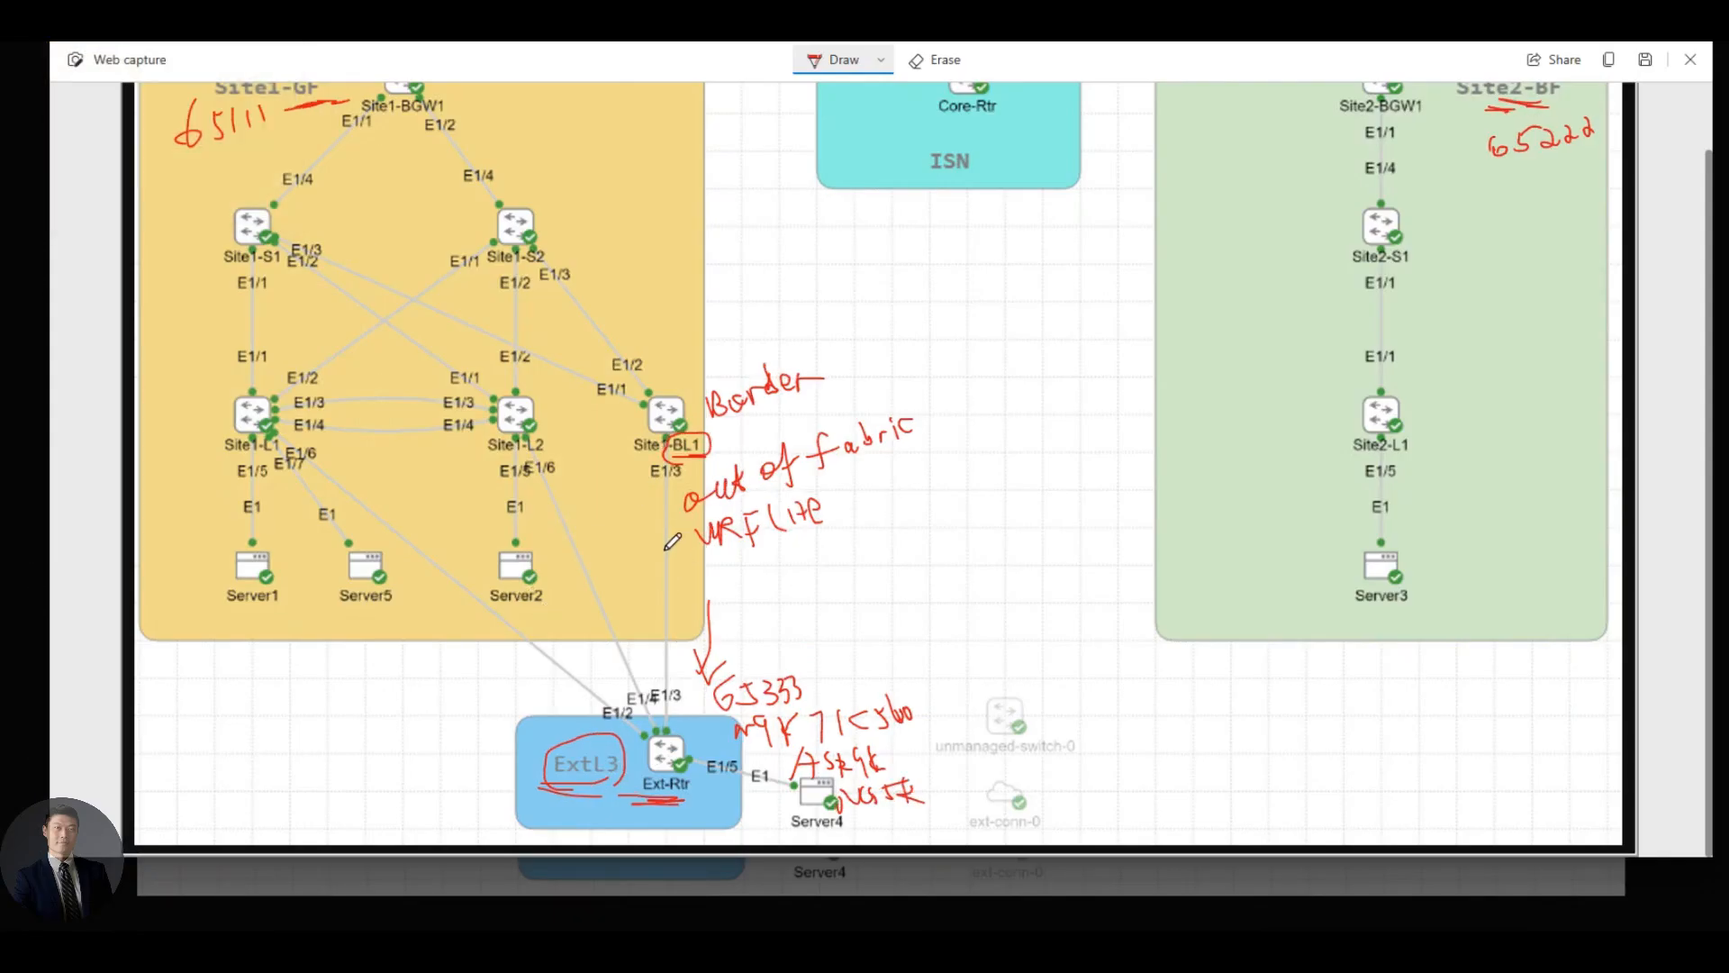
- Trace the Site1-BL1–Ext-Rtr link in red, write 'IP / sub', and underline both labels
{"action": "mouse_move", "coordinate": [667, 549]}
{"action": "left_mouse_down"}
{"action": "mouse_move", "coordinate": [683, 720]}
{"action": "mouse_move", "coordinate": [686, 545]}
{"action": "mouse_move", "coordinate": [655, 439]}
{"action": "left_mouse_up"}
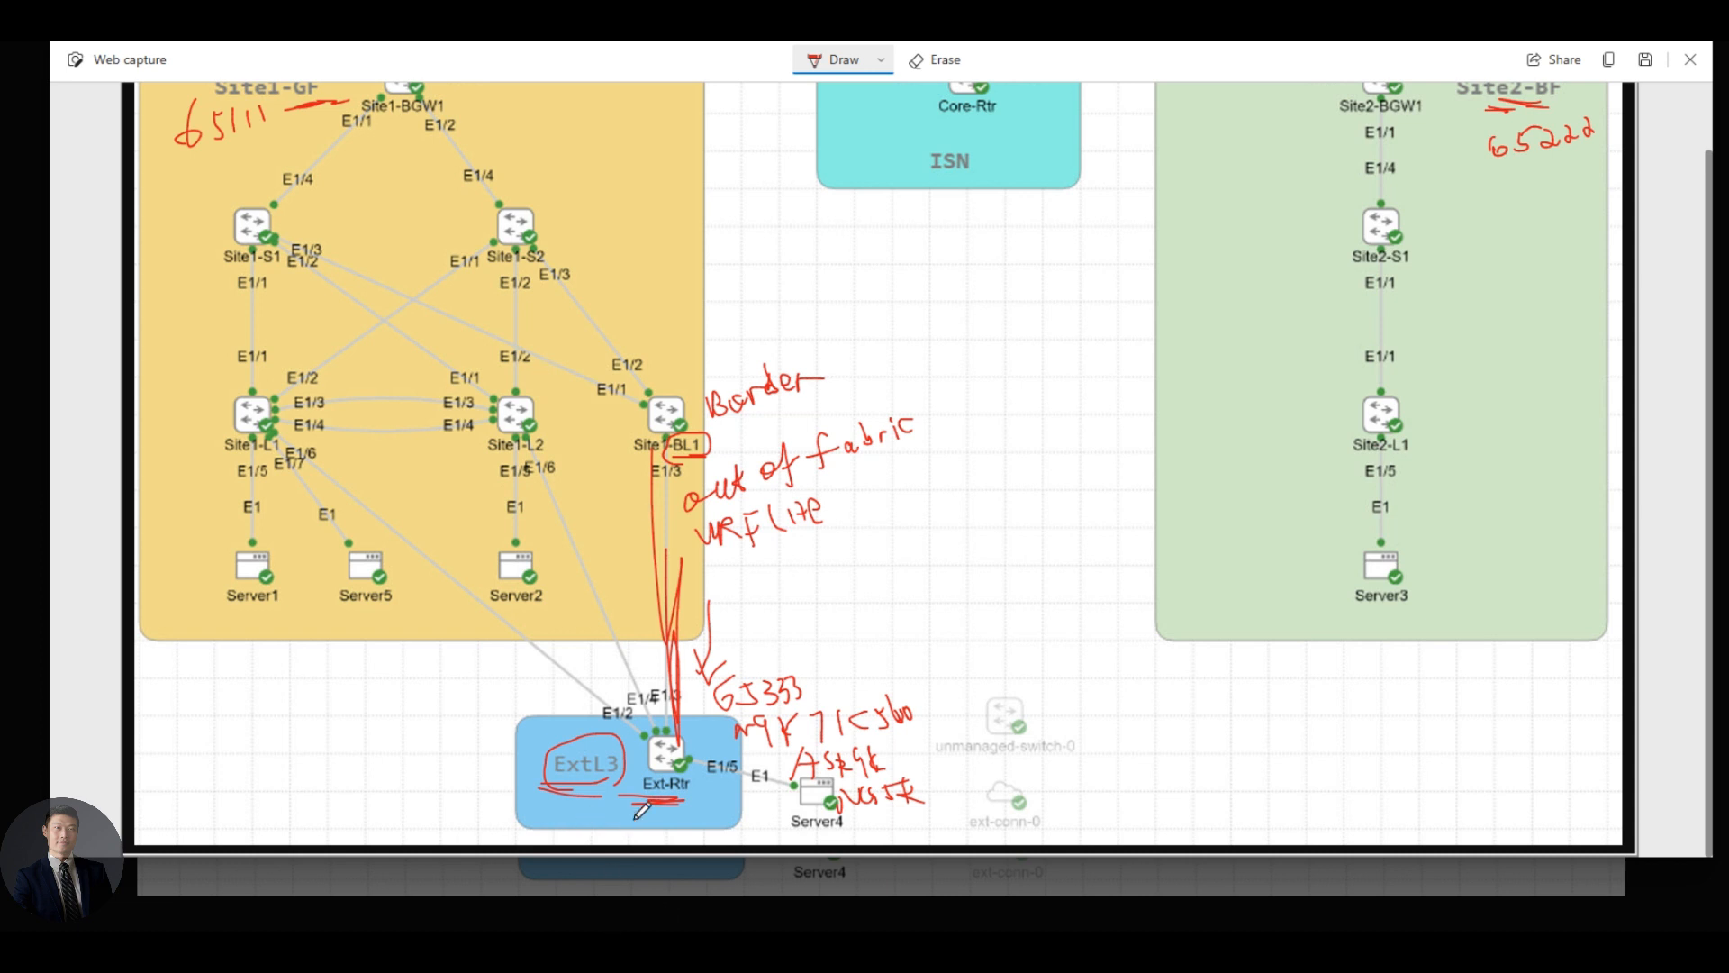
{"action": "mouse_move", "coordinate": [667, 798]}
{"action": "left_mouse_down"}
{"action": "mouse_move", "coordinate": [711, 801]}
{"action": "mouse_move", "coordinate": [694, 807]}
{"action": "left_mouse_up"}
{"action": "mouse_move", "coordinate": [734, 614]}
{"action": "left_mouse_down"}
{"action": "mouse_move", "coordinate": [794, 611]}
{"action": "mouse_move", "coordinate": [768, 646]}
{"action": "left_mouse_up"}
{"action": "mouse_move", "coordinate": [761, 648]}
{"action": "left_mouse_down"}
{"action": "mouse_move", "coordinate": [804, 621]}
{"action": "mouse_move", "coordinate": [838, 660]}
{"action": "mouse_move", "coordinate": [951, 632]}
{"action": "left_mouse_up"}
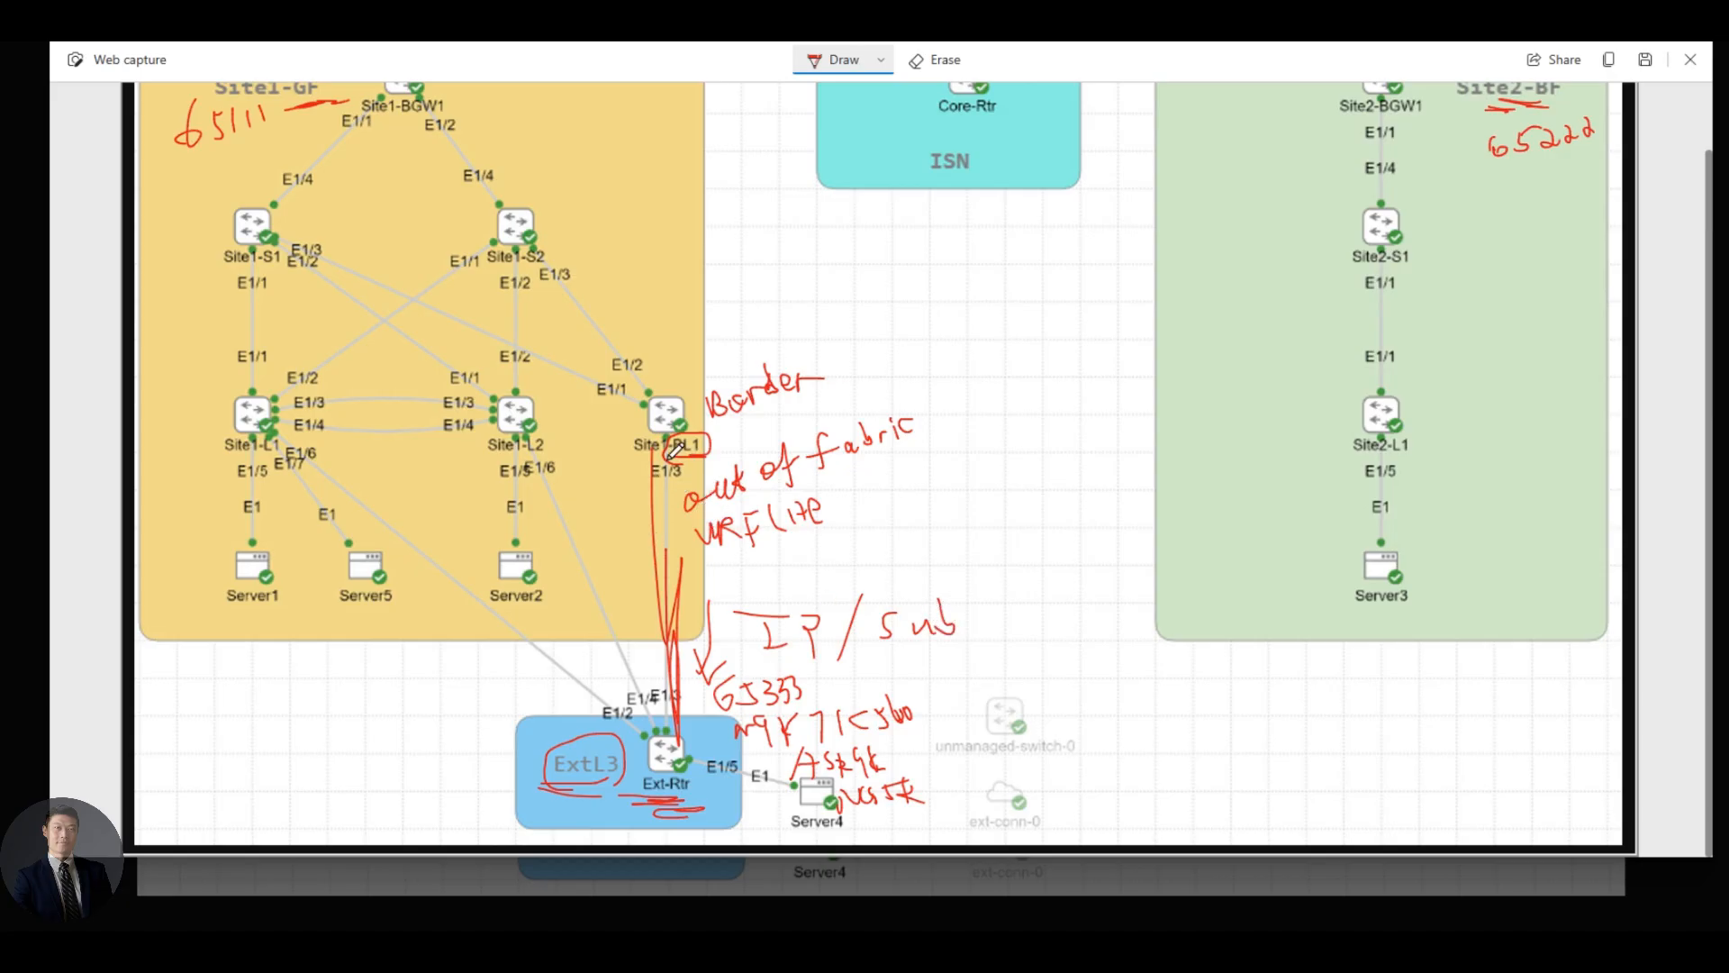
{"action": "left_click_drag", "start_coordinate": [673, 461], "coordinate": [717, 459]}
{"action": "left_click_drag", "start_coordinate": [641, 784], "coordinate": [692, 781]}
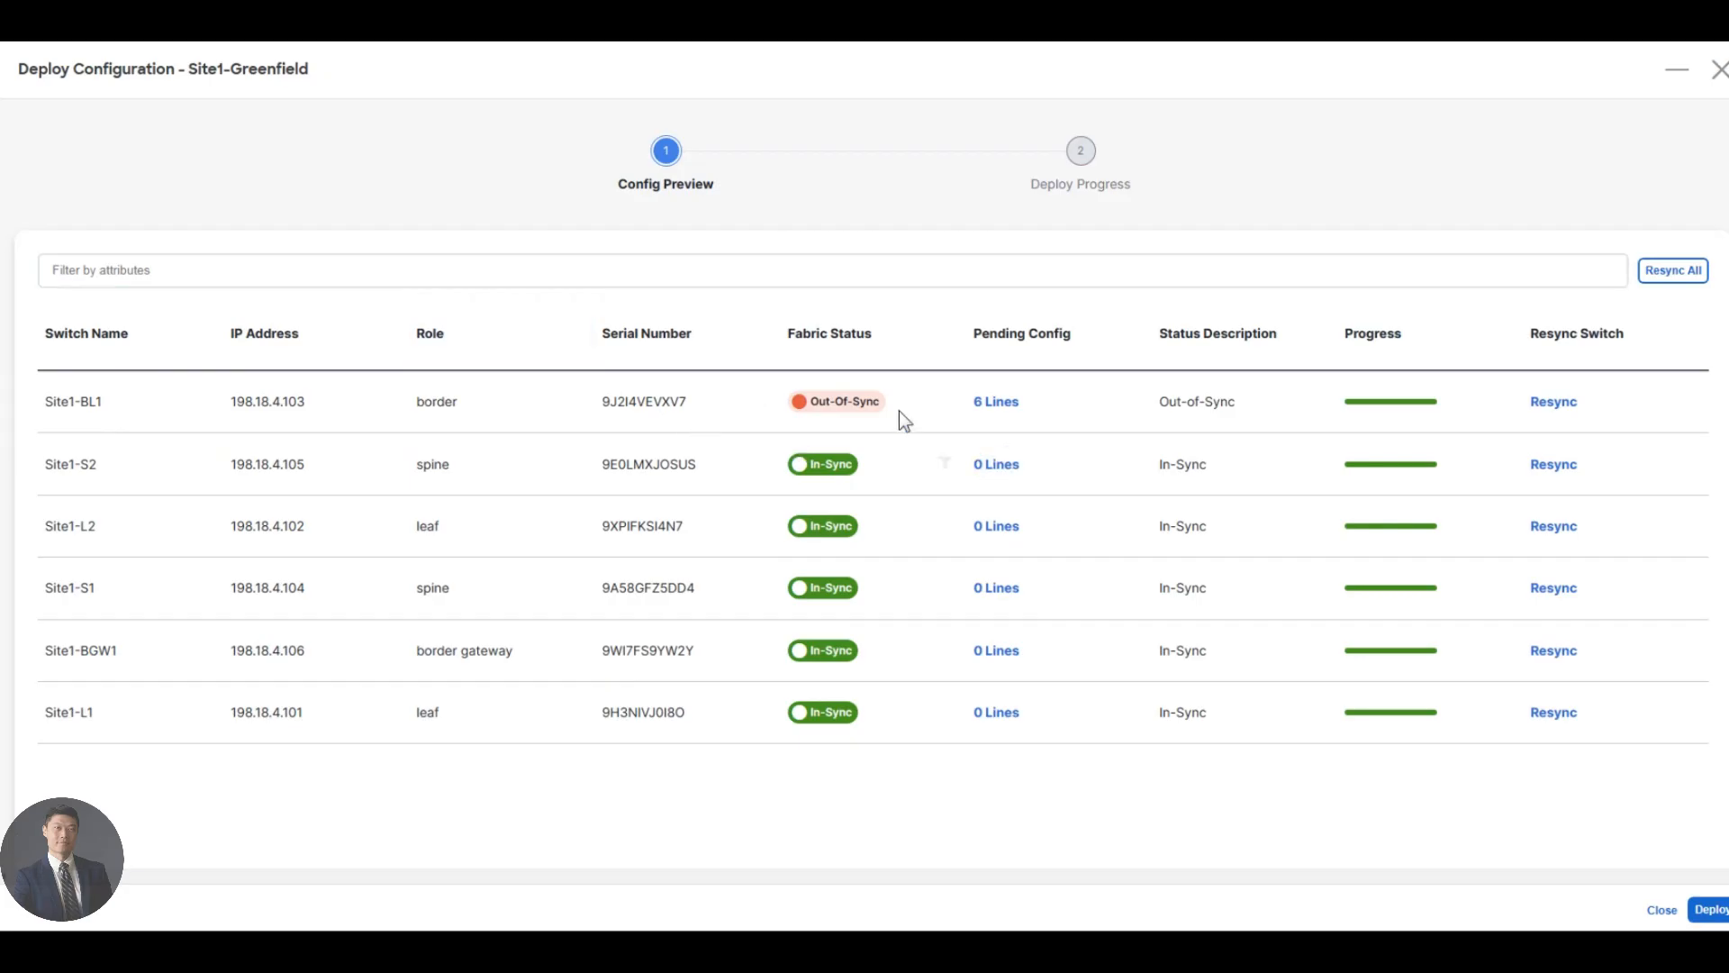
- Review Site1-BL1's 6 pending ethernet1/3 config lines, then deploy them to the switch
{"action": "left_click", "coordinate": [994, 408]}
{"action": "left_click_drag", "start_coordinate": [200, 324], "coordinate": [83, 261]}
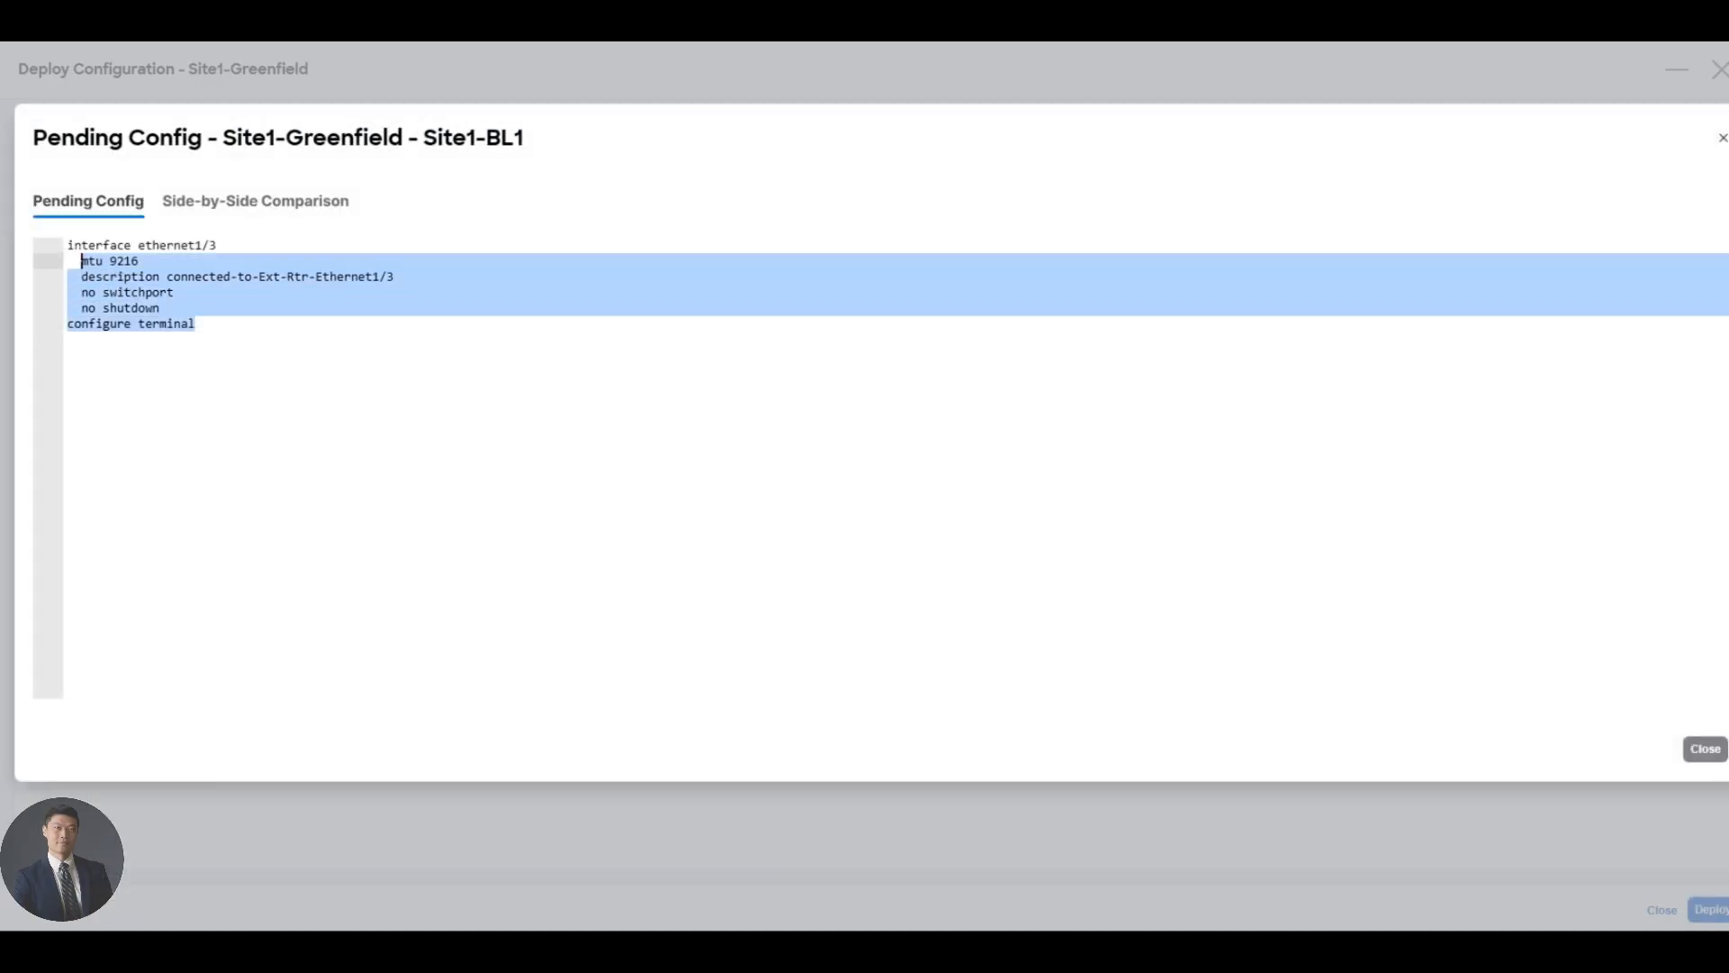
{"action": "left_click", "coordinate": [268, 333]}
{"action": "left_click", "coordinate": [1706, 755]}
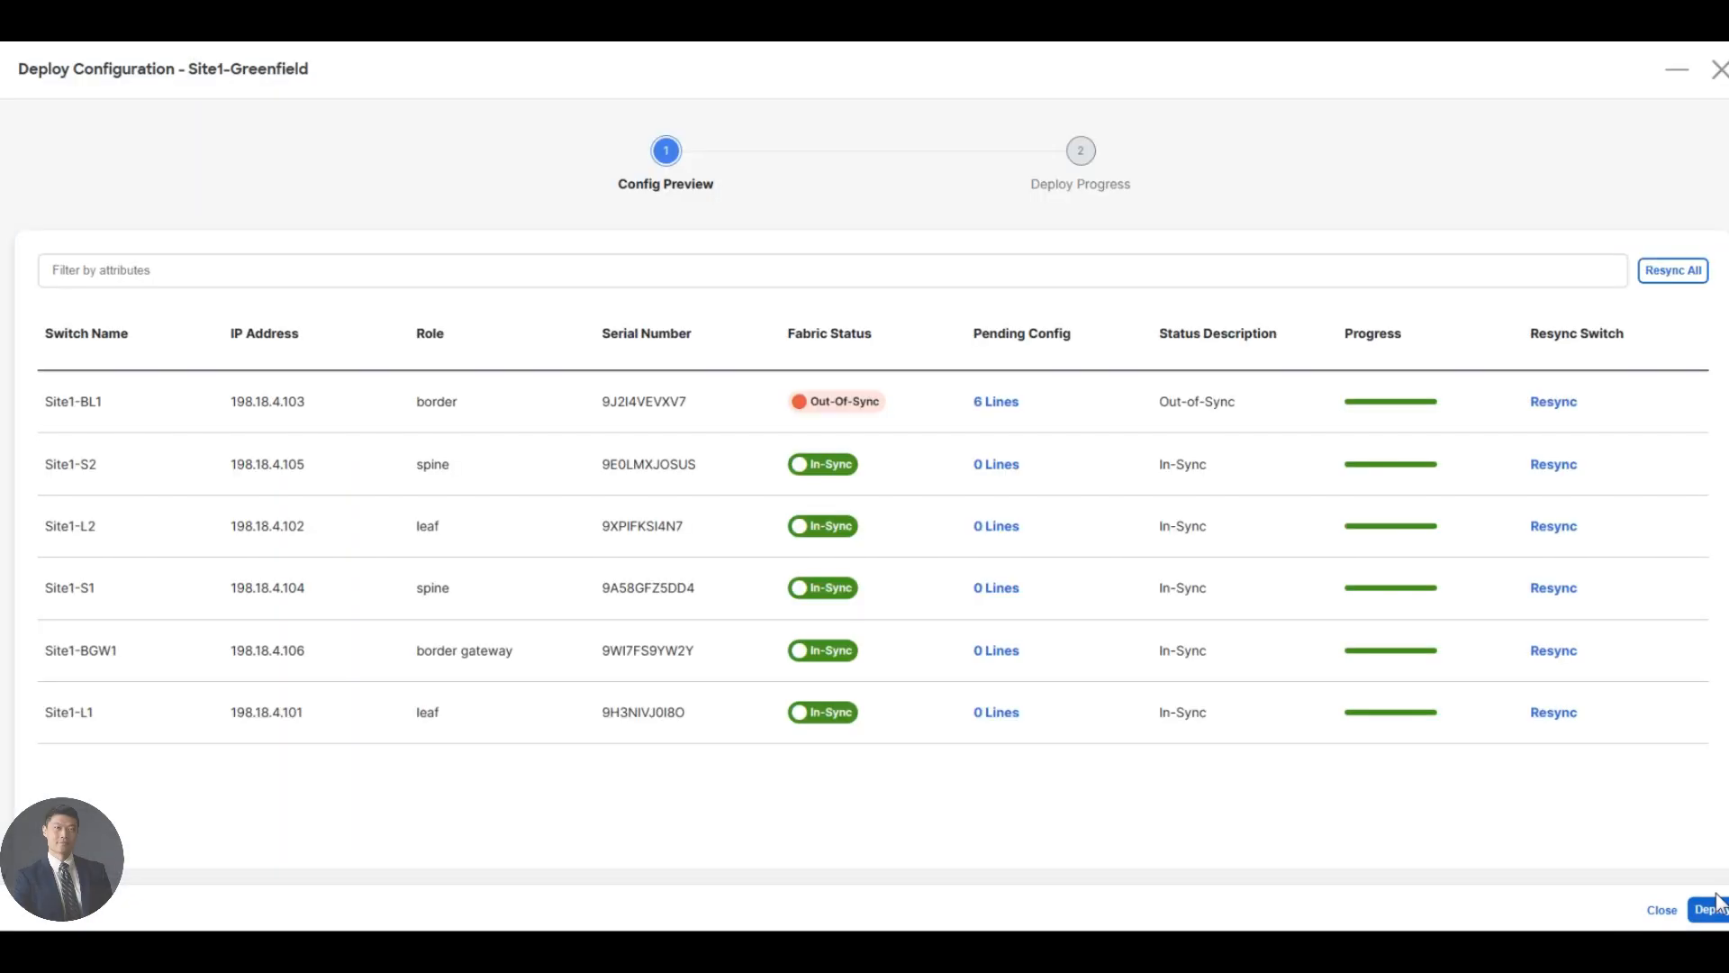
{"action": "left_click", "coordinate": [1709, 909]}
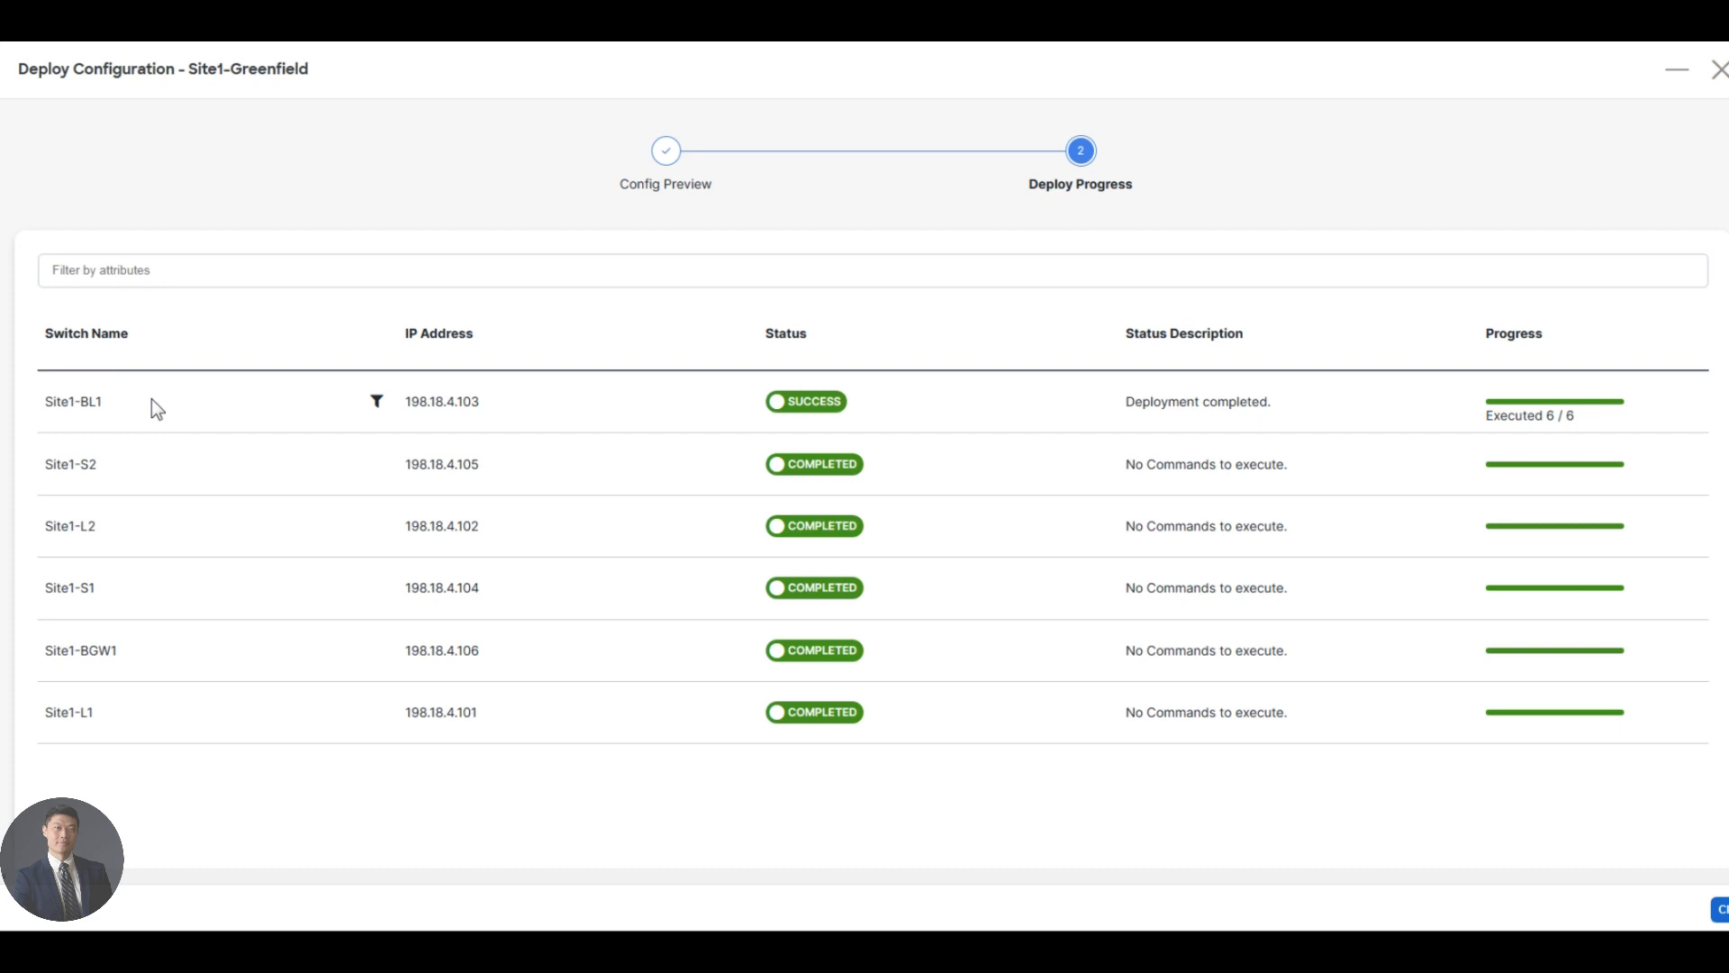
{"action": "left_click", "coordinate": [1718, 909]}
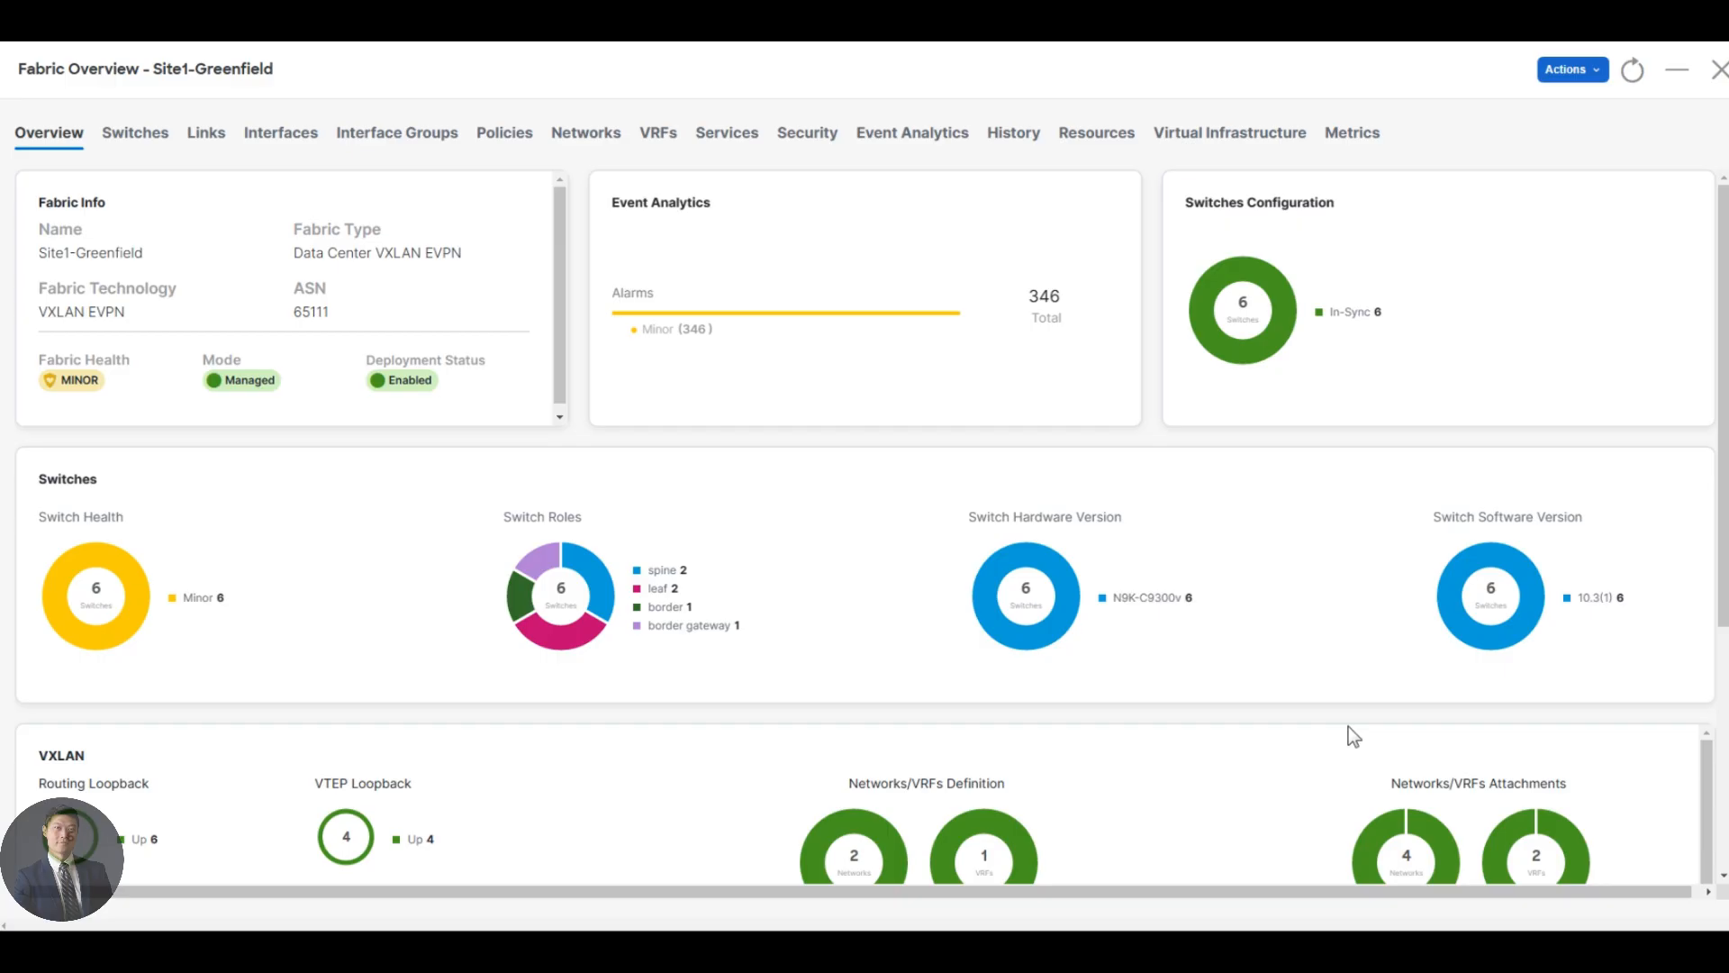
- Confirm bluevrf appears deployed in Site1-Greenfield's VRF list, then go back to the topology capture
{"action": "left_click", "coordinate": [664, 144]}
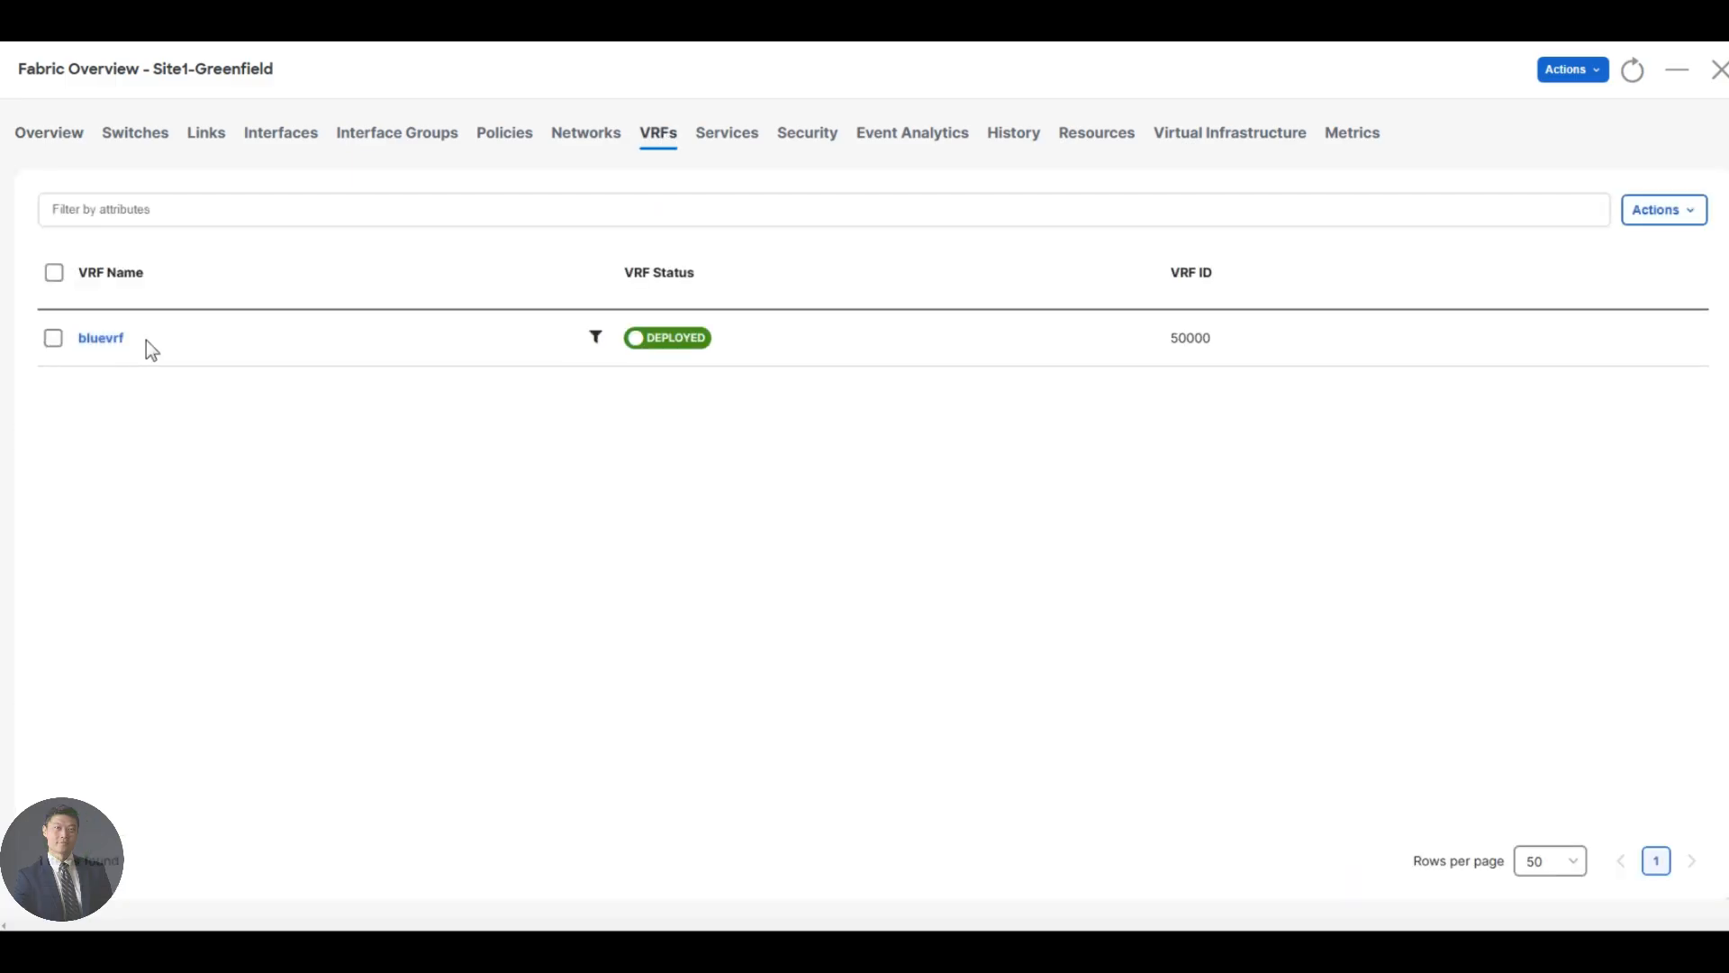
{"action": "left_click_drag", "start_coordinate": [146, 352], "coordinate": [63, 342]}
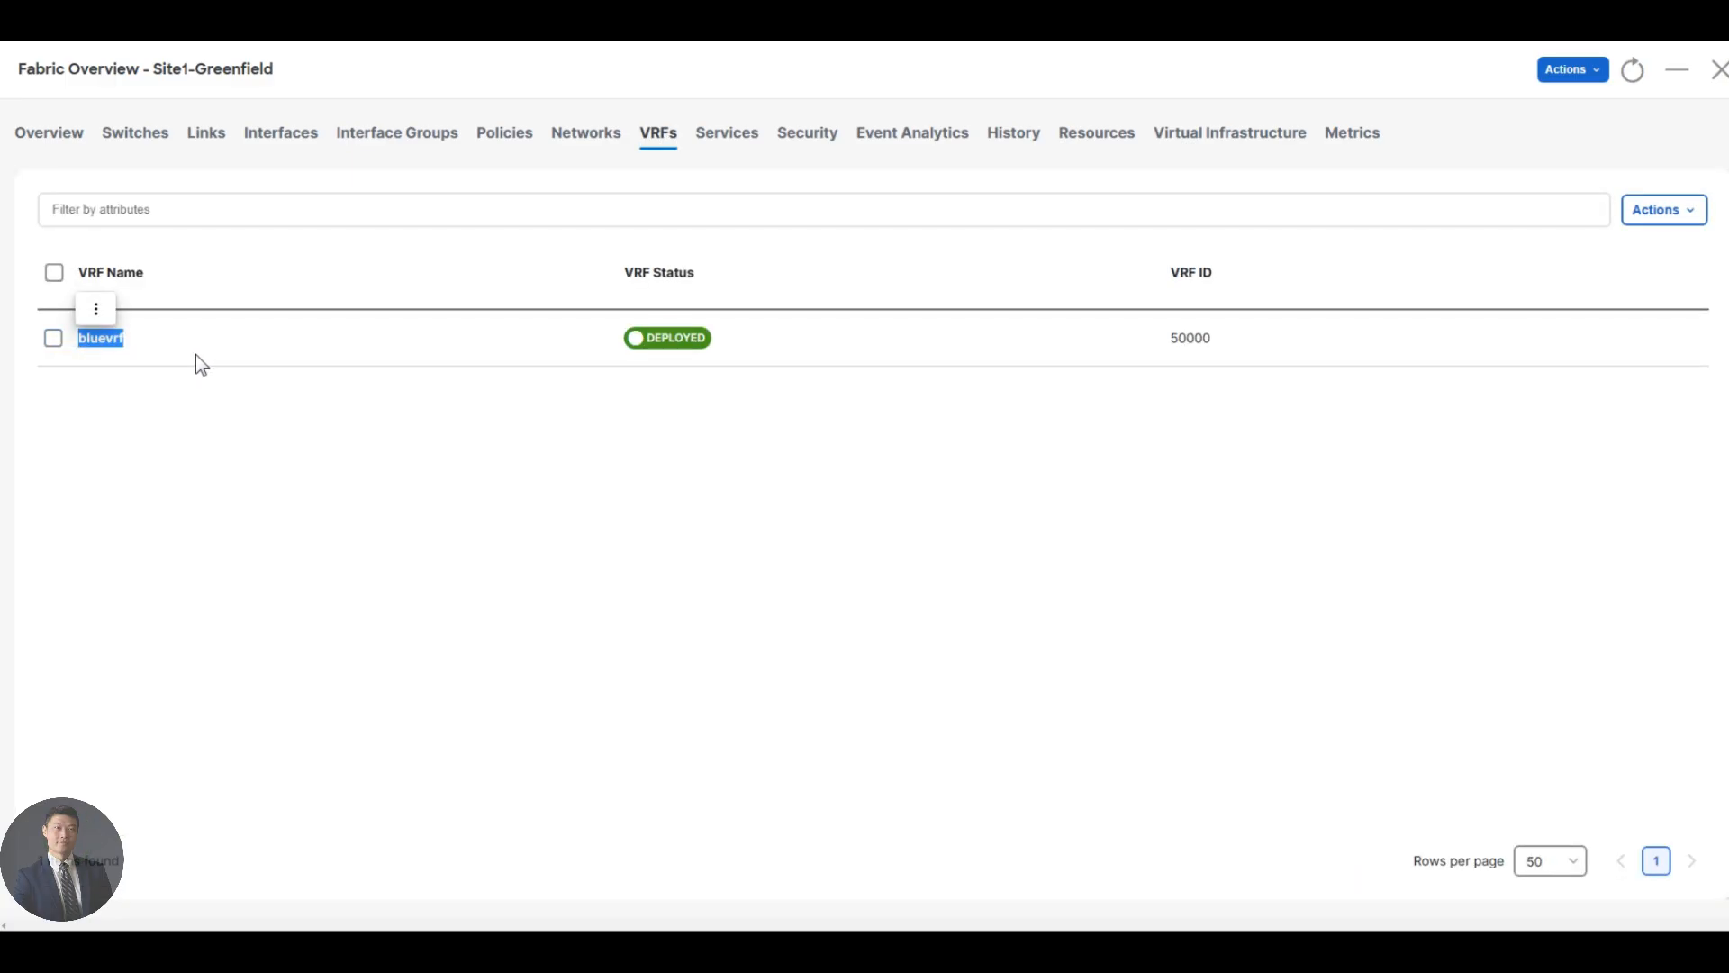
{"action": "left_click", "coordinate": [112, 31]}
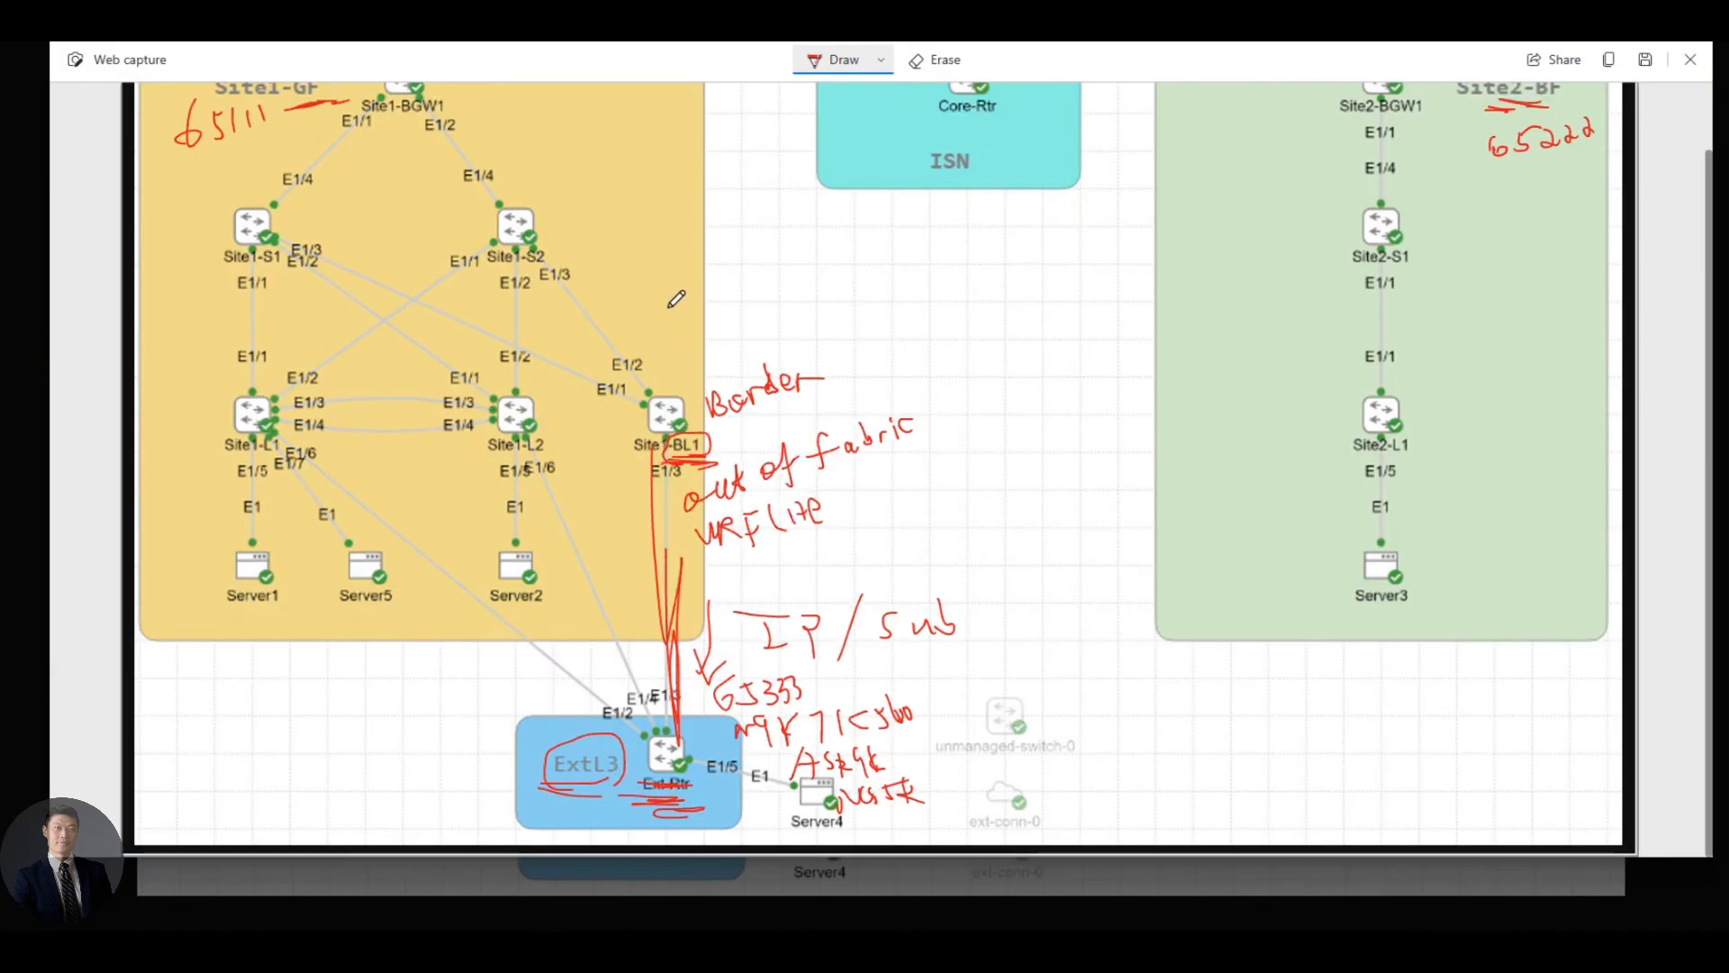
- Handwrite an underlined 'Blue VRF L3' above Site1-BL1 with an arrow to Border
{"action": "mouse_move", "coordinate": [672, 346]}
{"action": "left_mouse_down"}
{"action": "mouse_move", "coordinate": [671, 288]}
{"action": "mouse_move", "coordinate": [677, 335]}
{"action": "mouse_move", "coordinate": [758, 297]}
{"action": "mouse_move", "coordinate": [794, 306]}
{"action": "mouse_move", "coordinate": [809, 276]}
{"action": "mouse_move", "coordinate": [849, 302]}
{"action": "mouse_move", "coordinate": [845, 326]}
{"action": "left_mouse_up"}
{"action": "left_click_drag", "start_coordinate": [833, 299], "coordinate": [851, 294]}
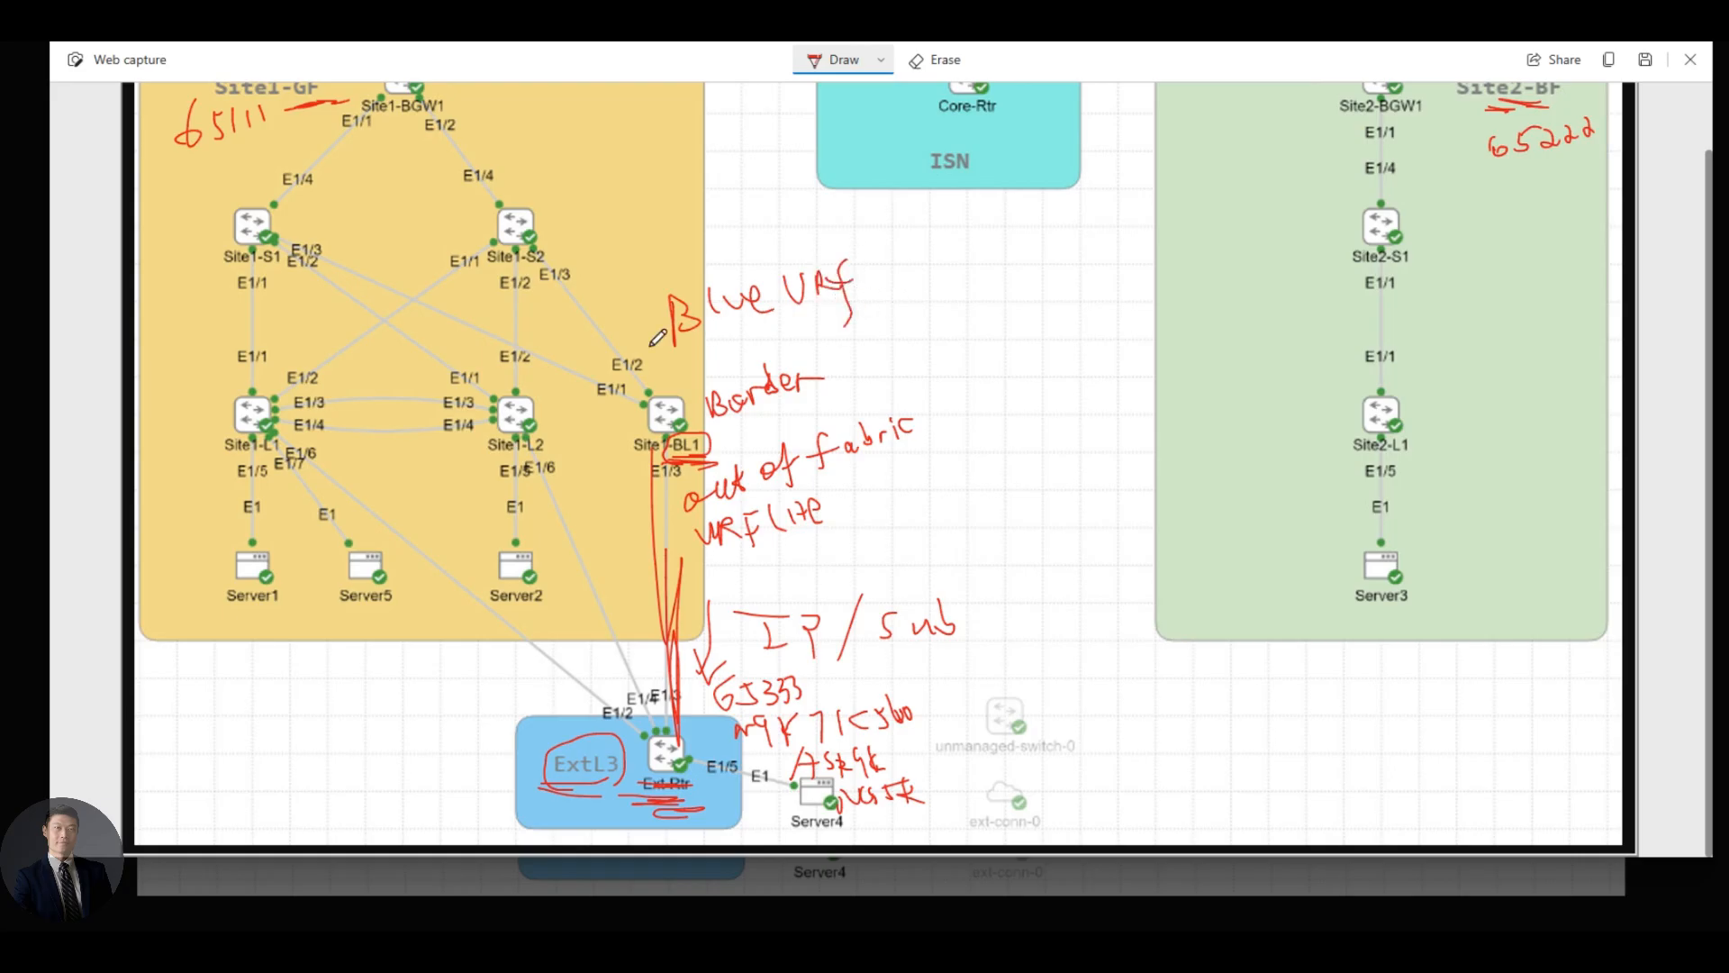
{"action": "mouse_move", "coordinate": [652, 344]}
{"action": "left_mouse_down"}
{"action": "mouse_move", "coordinate": [996, 295]}
{"action": "mouse_move", "coordinate": [931, 310]}
{"action": "left_mouse_up"}
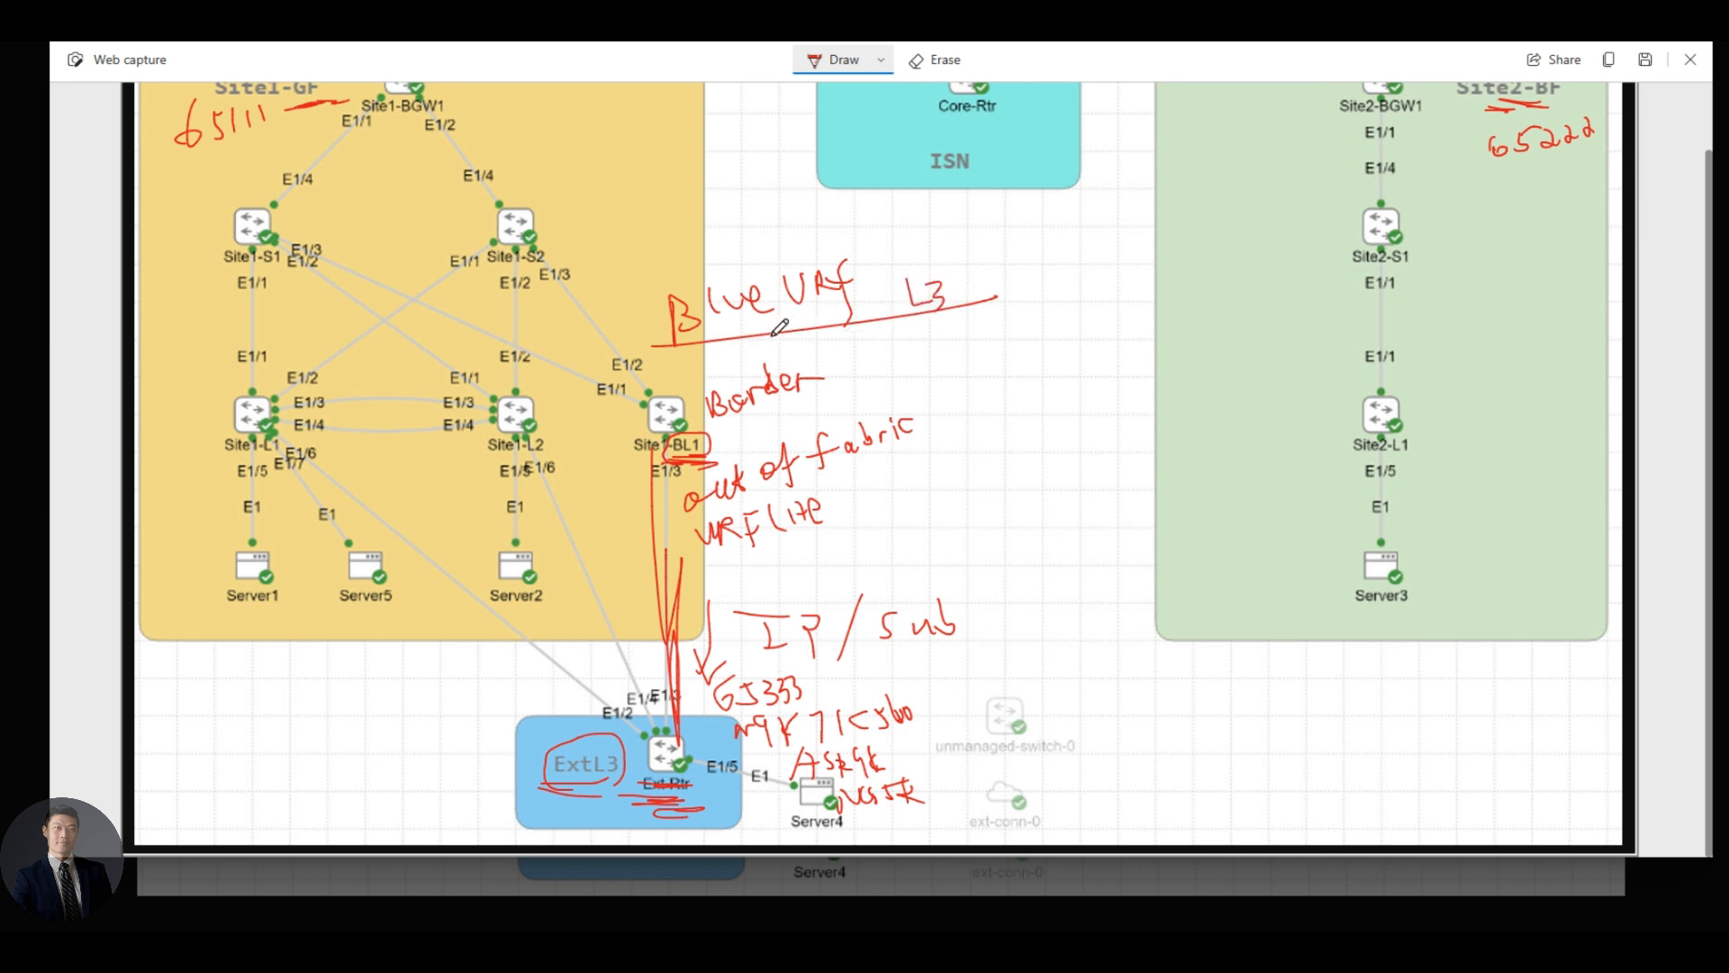
{"action": "mouse_move", "coordinate": [745, 343]}
{"action": "left_mouse_down"}
{"action": "mouse_move", "coordinate": [753, 367]}
{"action": "mouse_move", "coordinate": [701, 405]}
{"action": "left_mouse_up"}
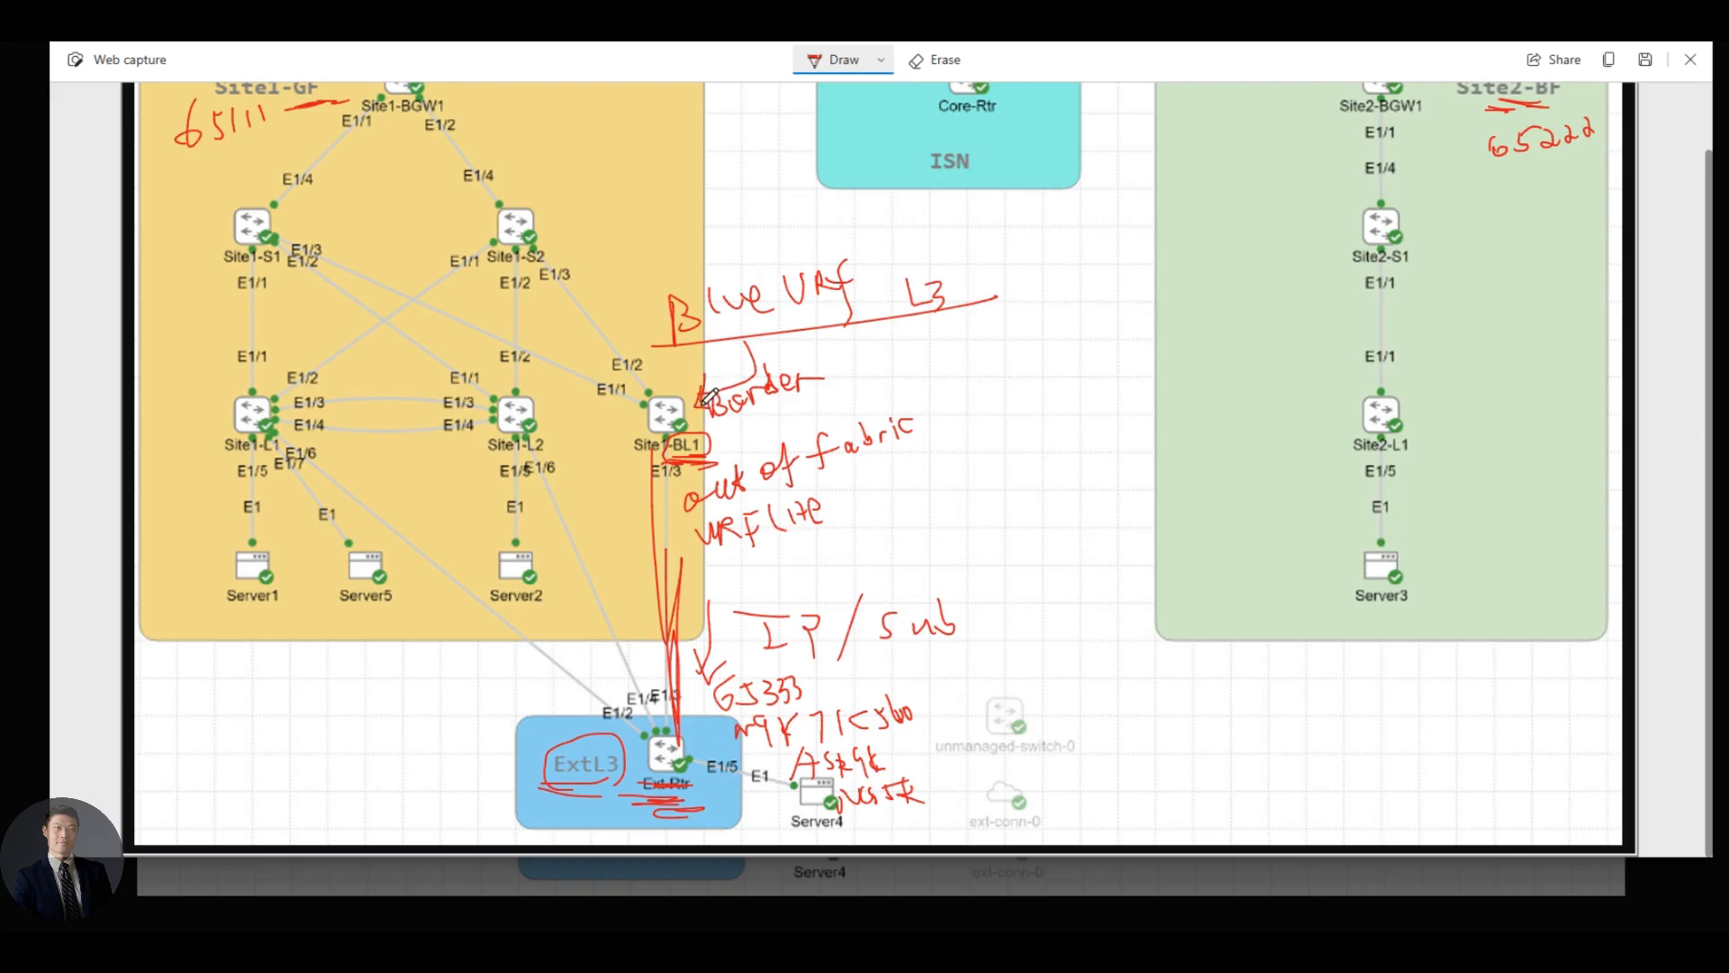